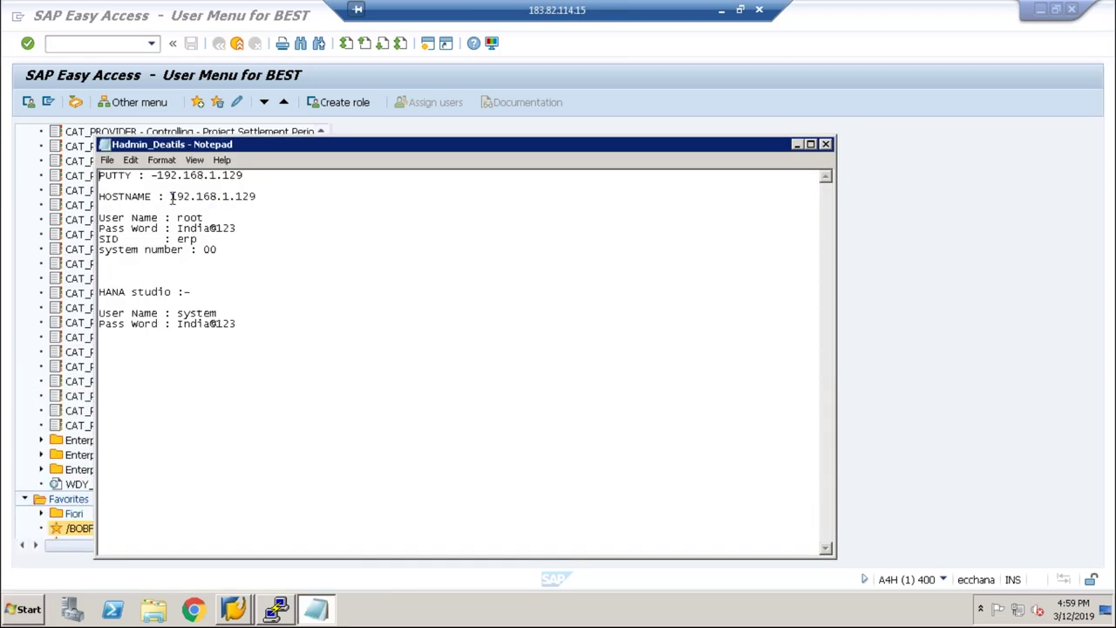
Step: Open a PuTTY SSH session to 192.168.1.129 and log in as root
drag(170, 196, 260, 197)
key(ctrl+c)
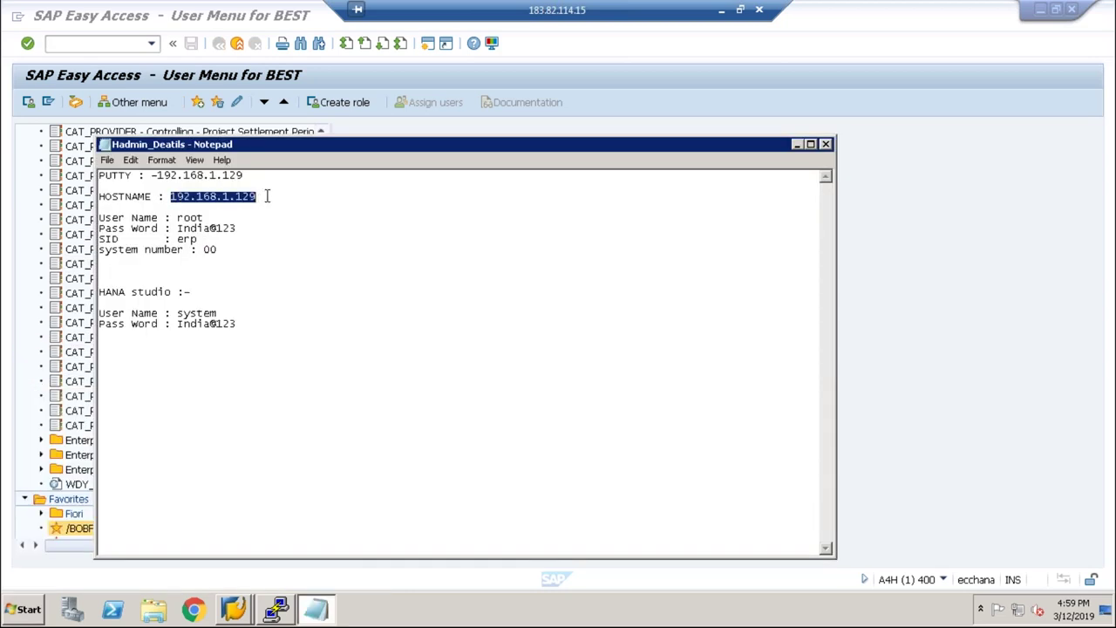
click(797, 144)
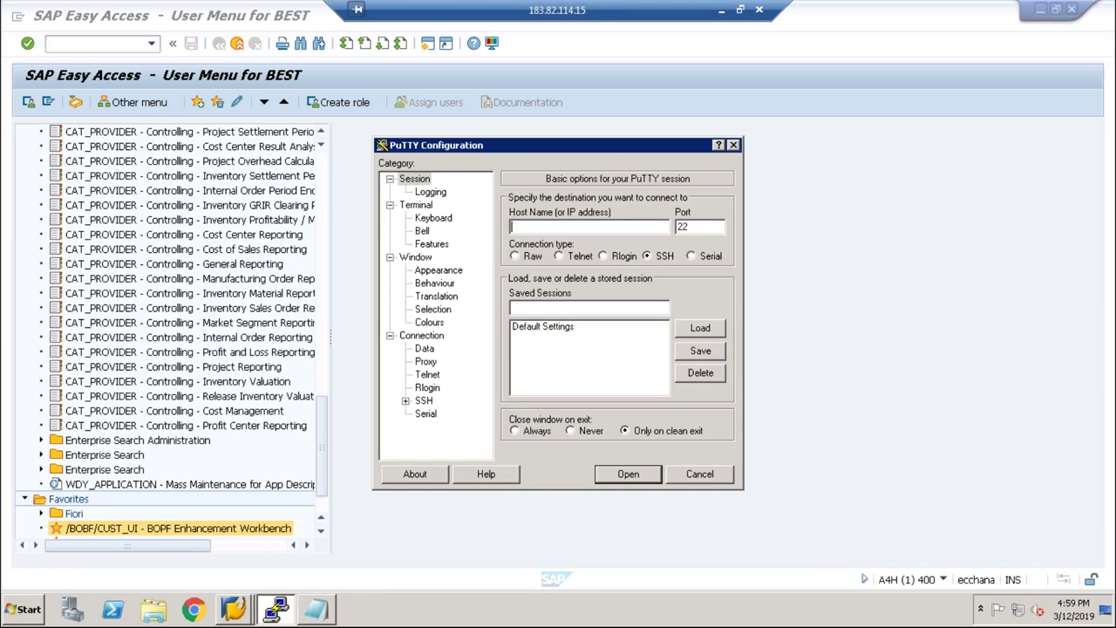
key(ctrl+v)
click(628, 473)
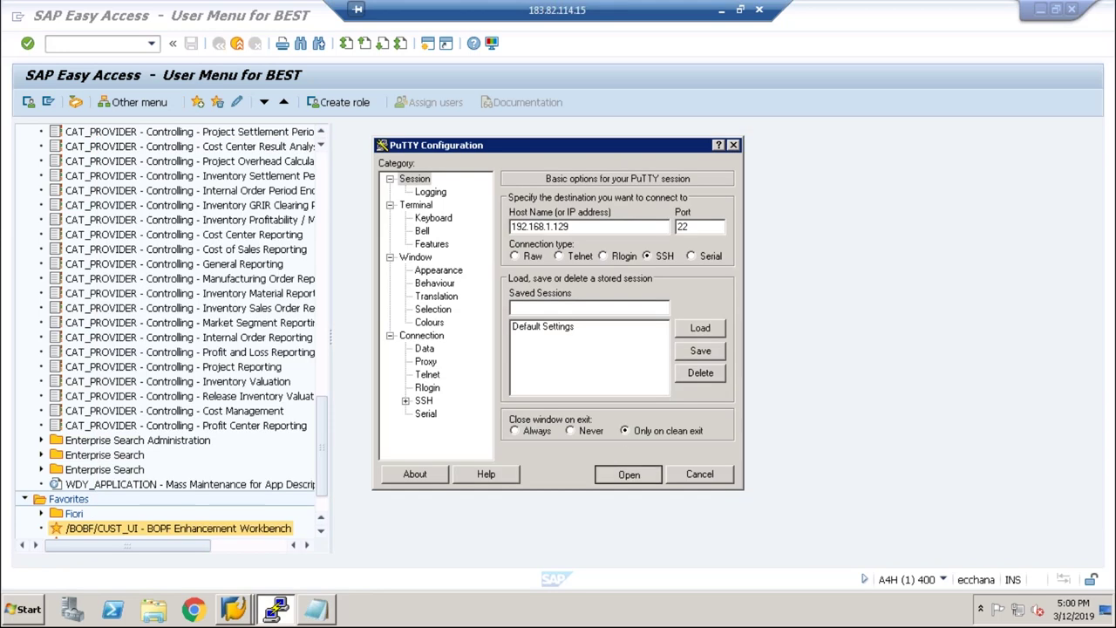
text(root)
key(Return)
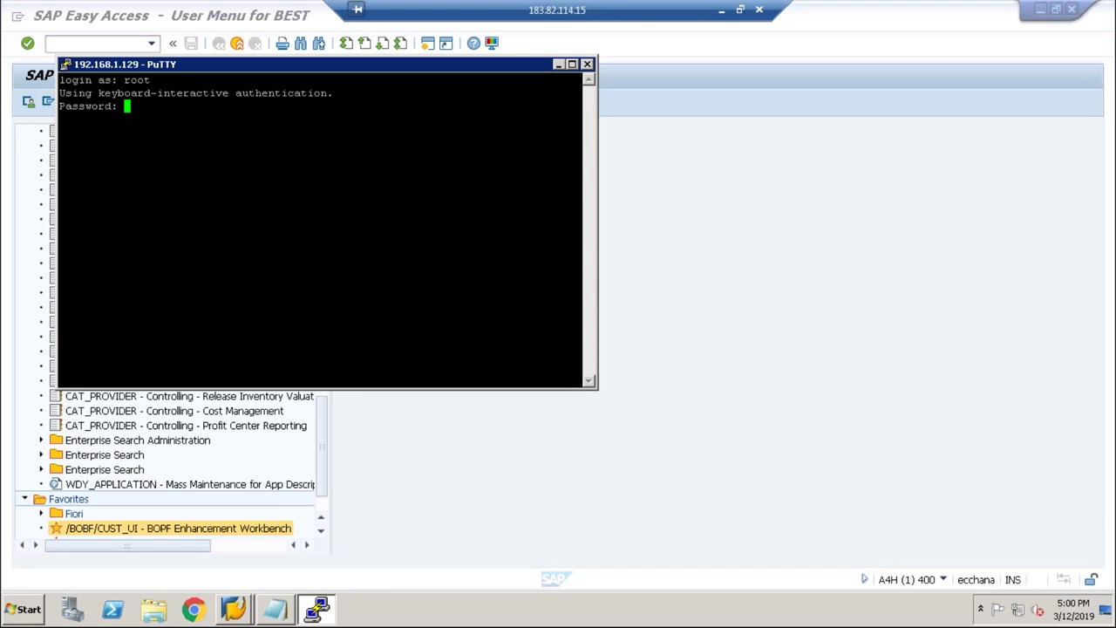
key(Return)
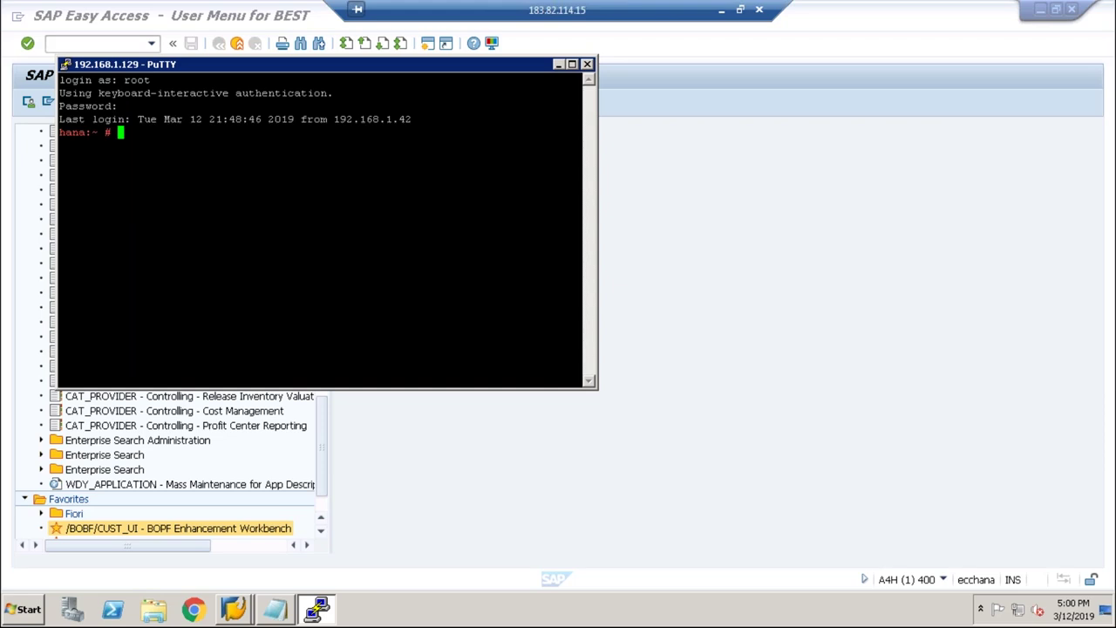
Step: List the home directory and the Desktop folder with ls -ltr, then end the session
text(ls -ltr)
key(Return)
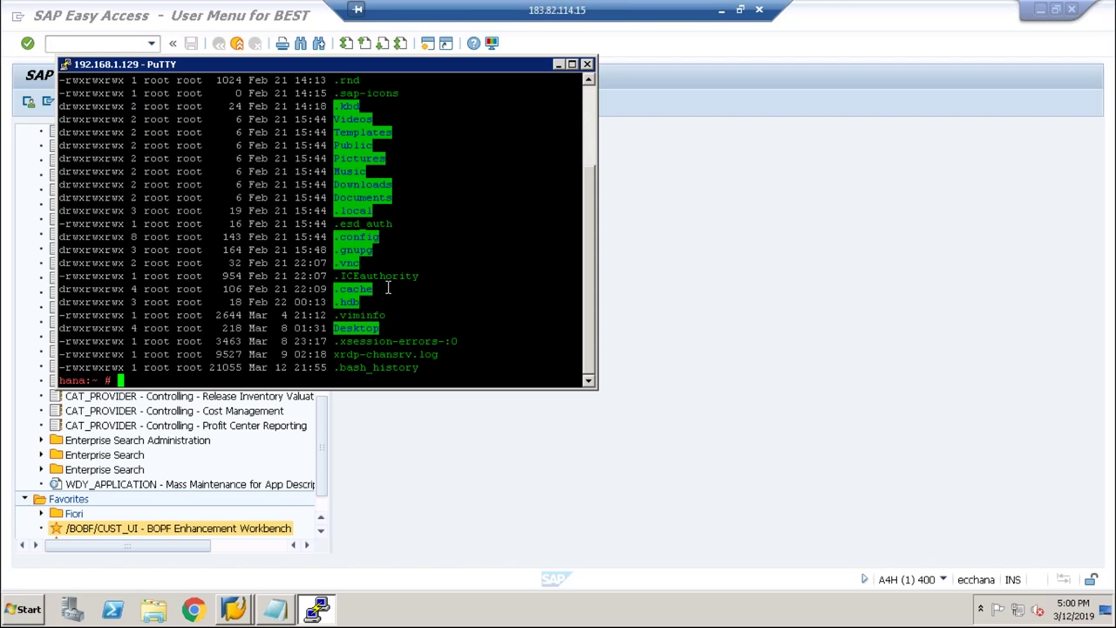
drag(382, 325, 334, 328)
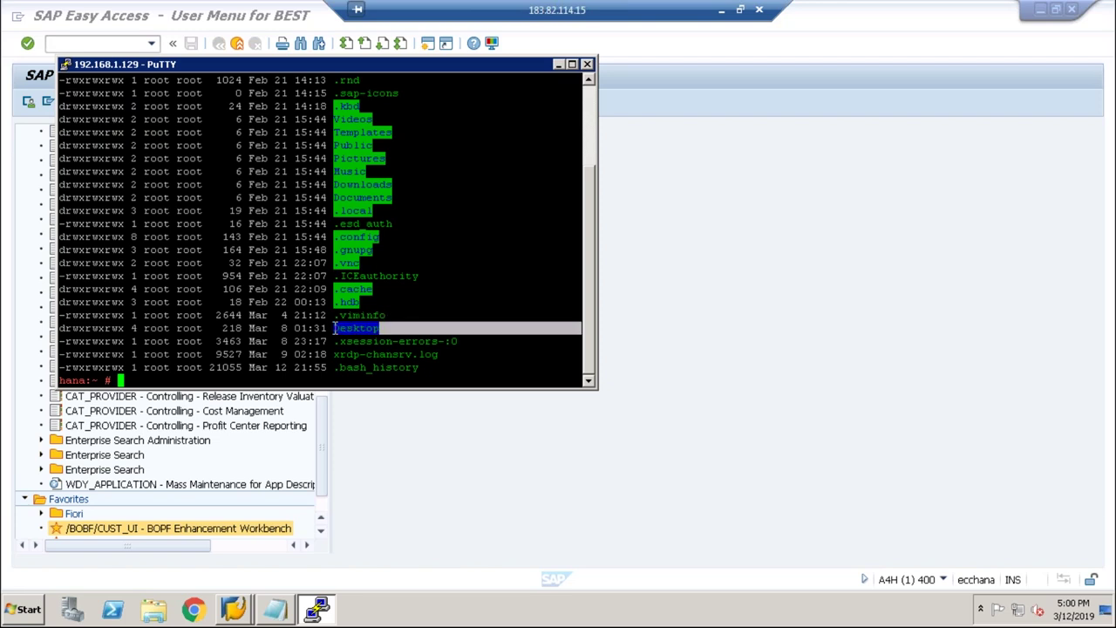
text(cd)
right_click(334, 328)
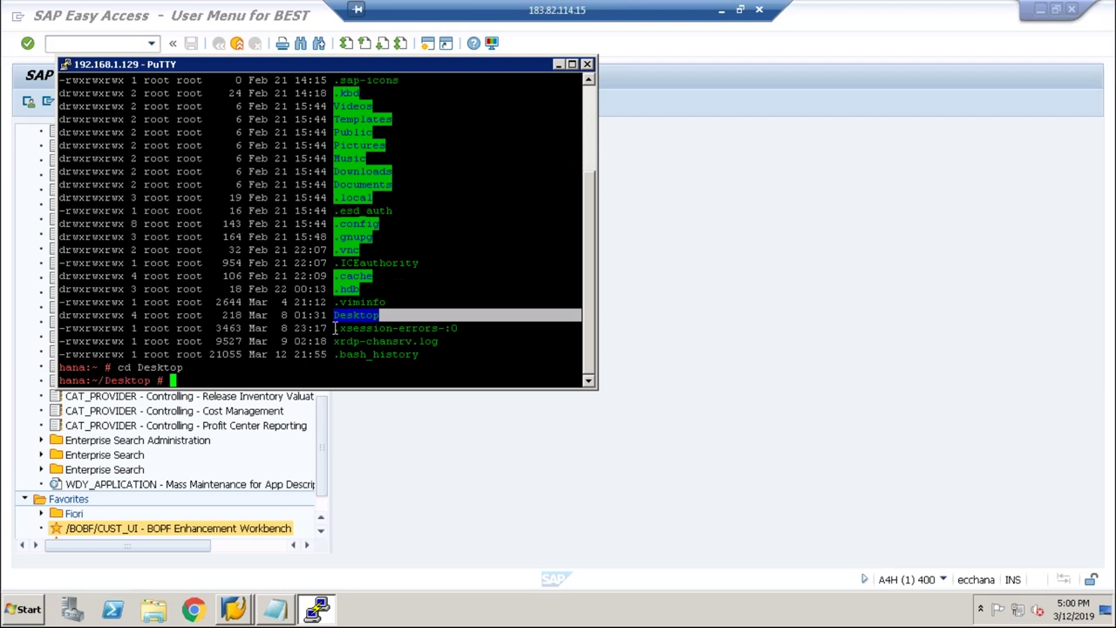
text(ls -ltr)
key(Return)
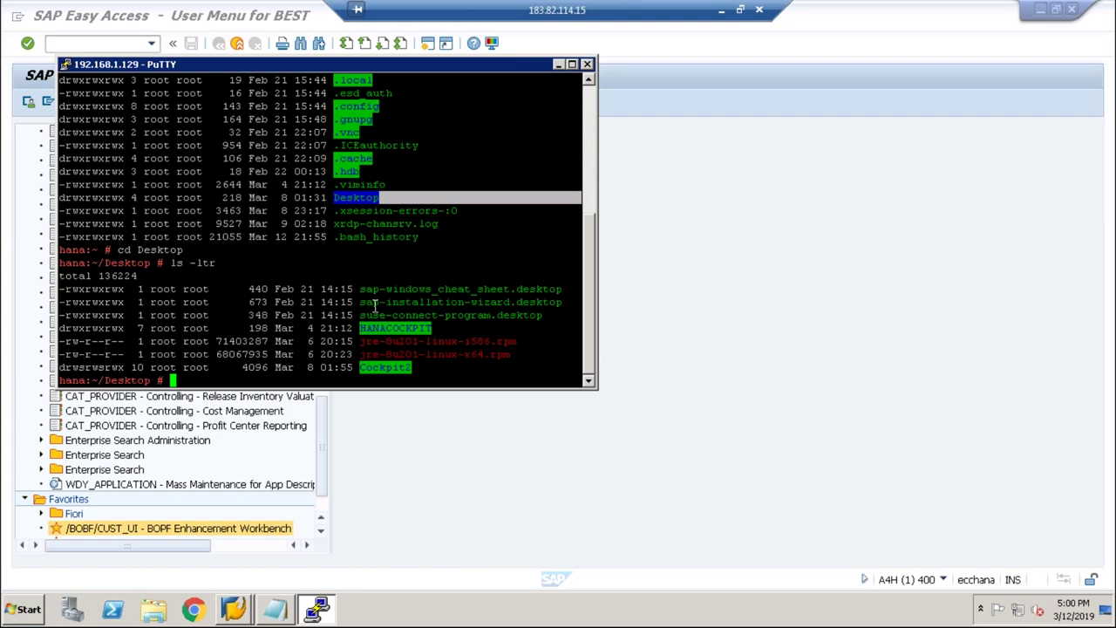
click(587, 63)
click(579, 352)
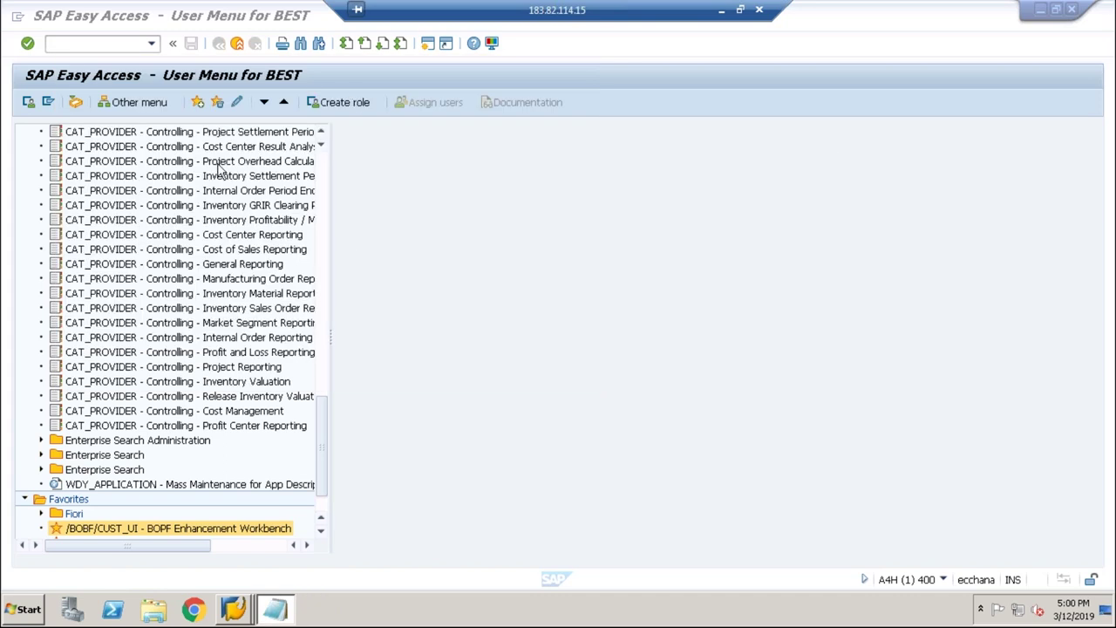
click(361, 246)
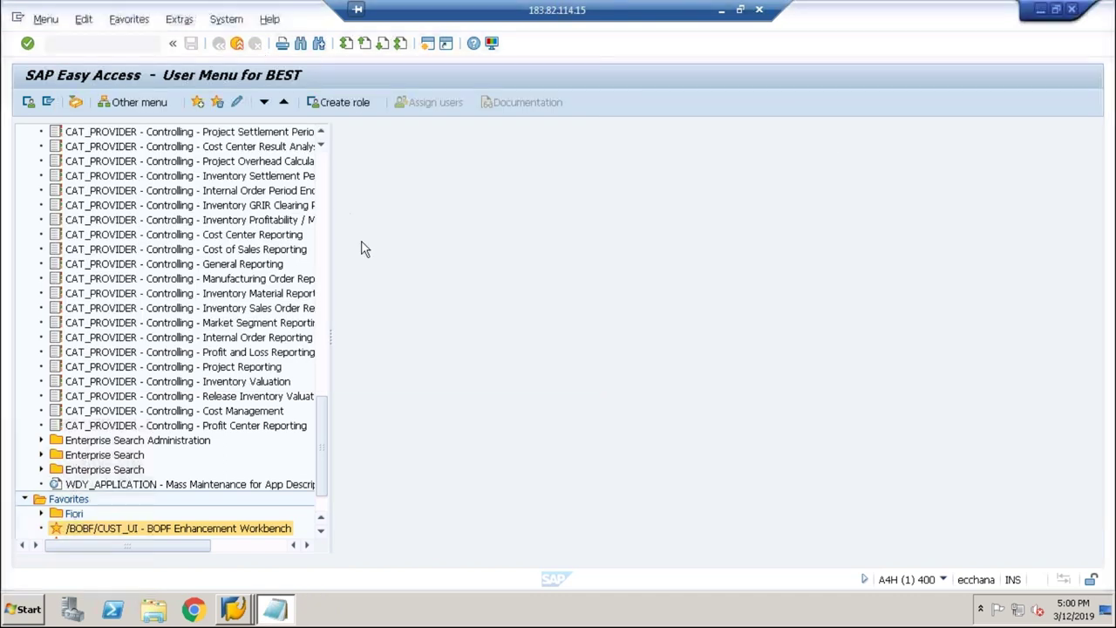
click(226, 20)
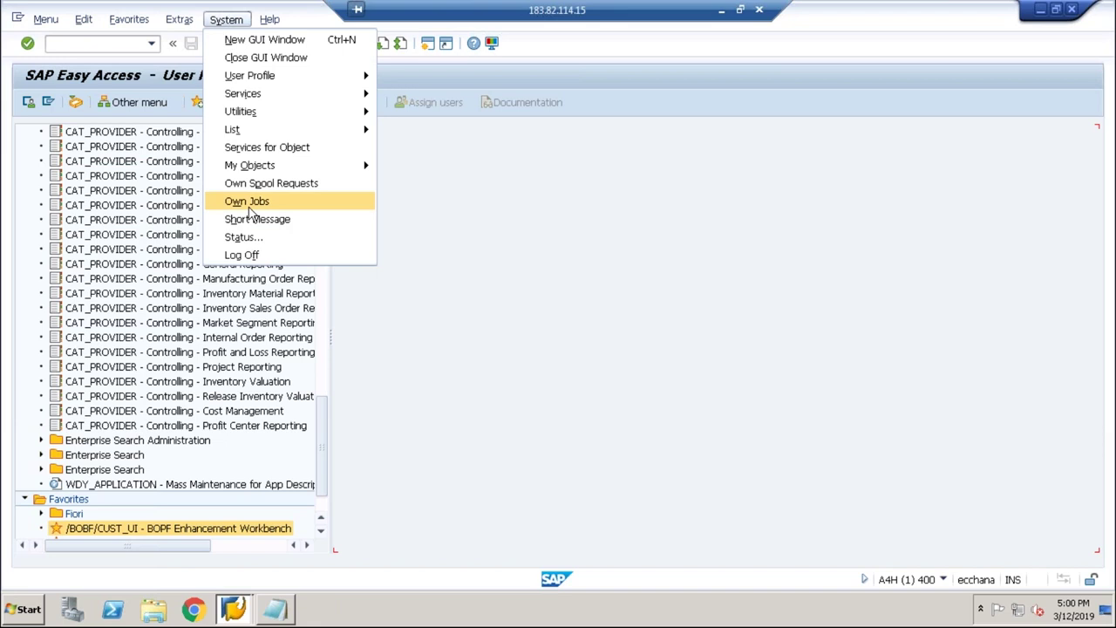
click(252, 240)
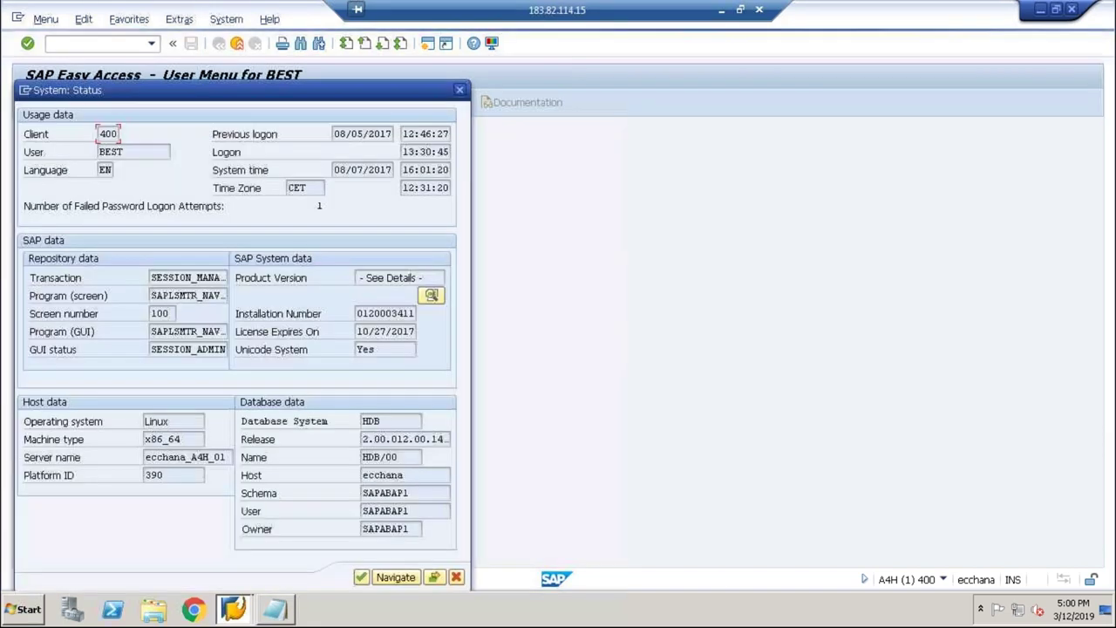
drag(389, 424, 346, 426)
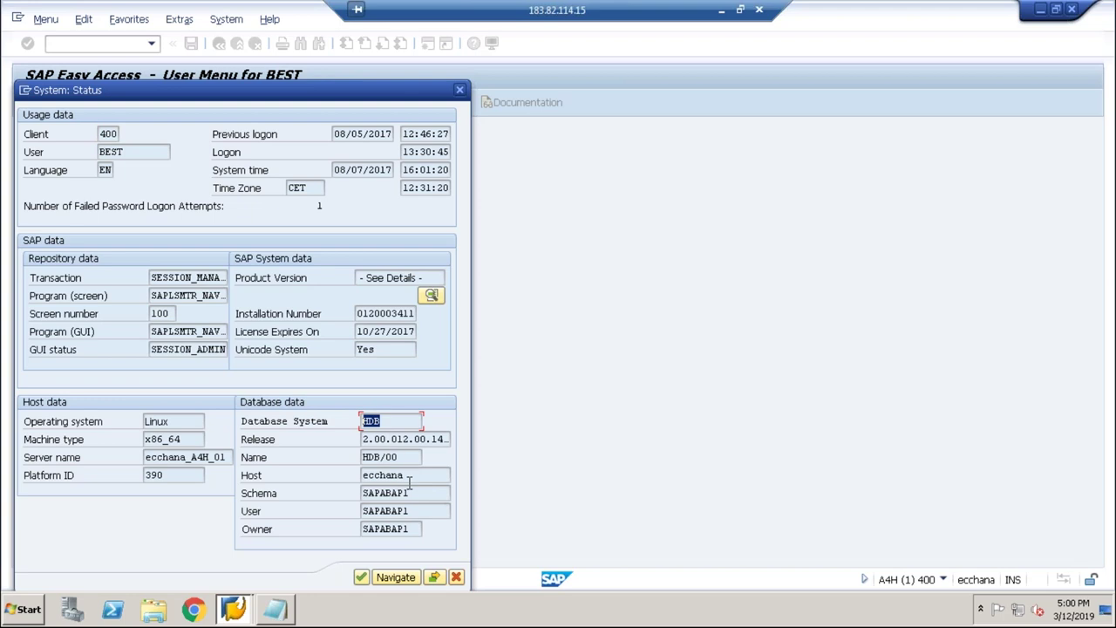
click(433, 578)
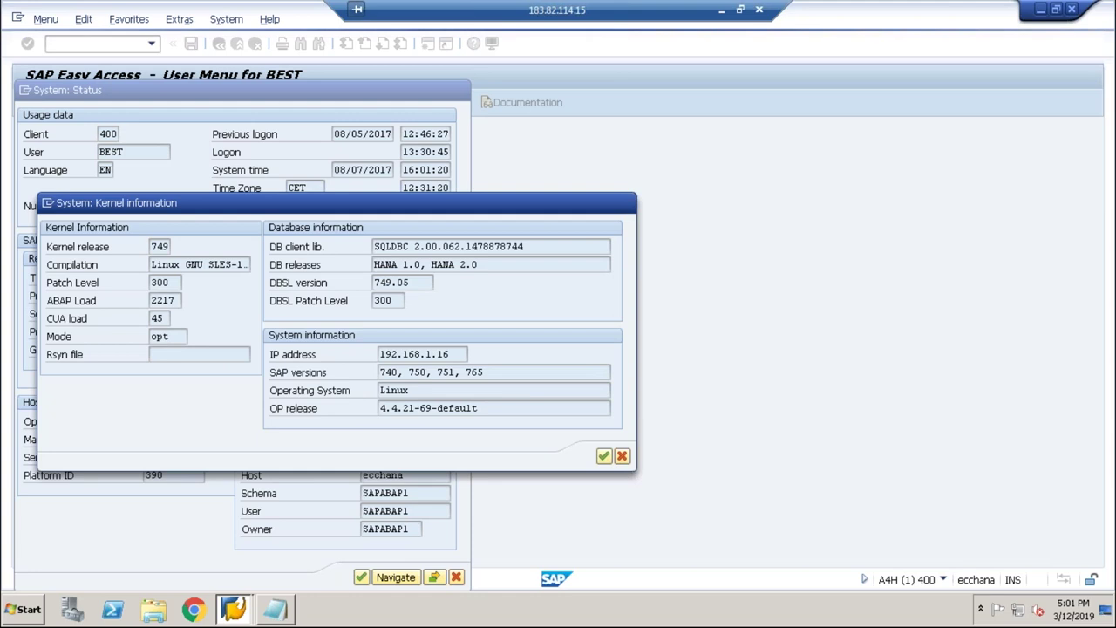
click(625, 208)
drag(366, 439, 392, 439)
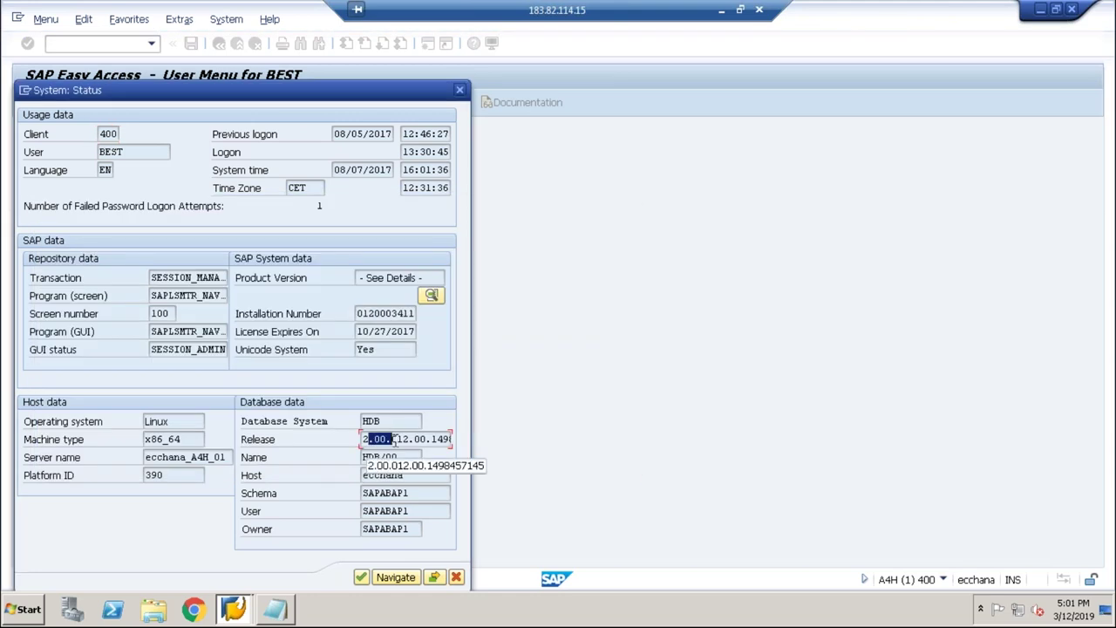
click(433, 295)
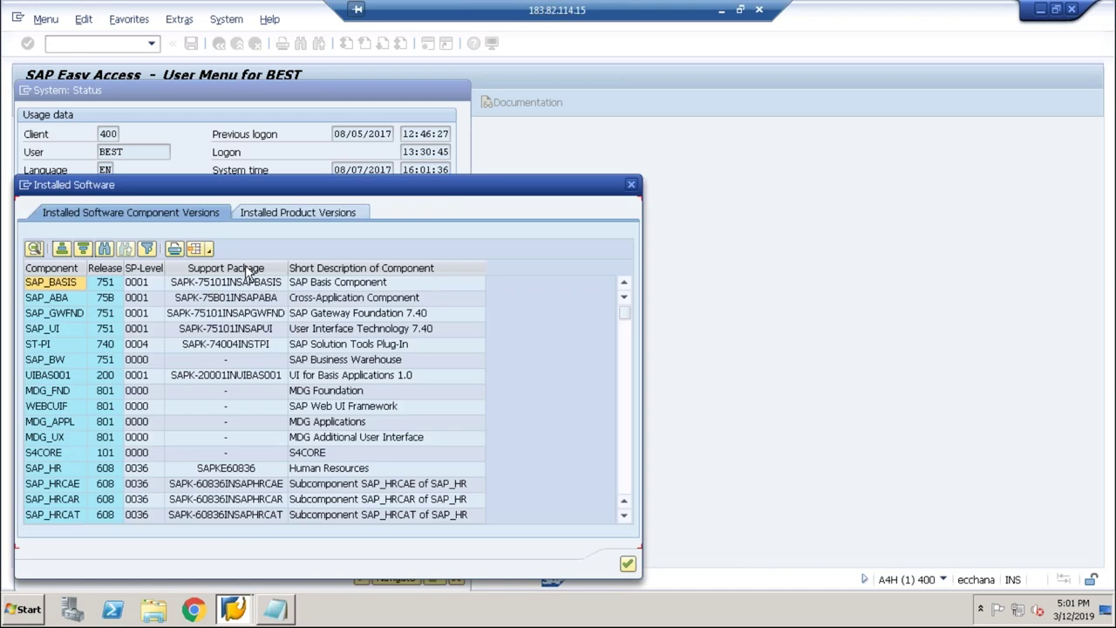
click(270, 218)
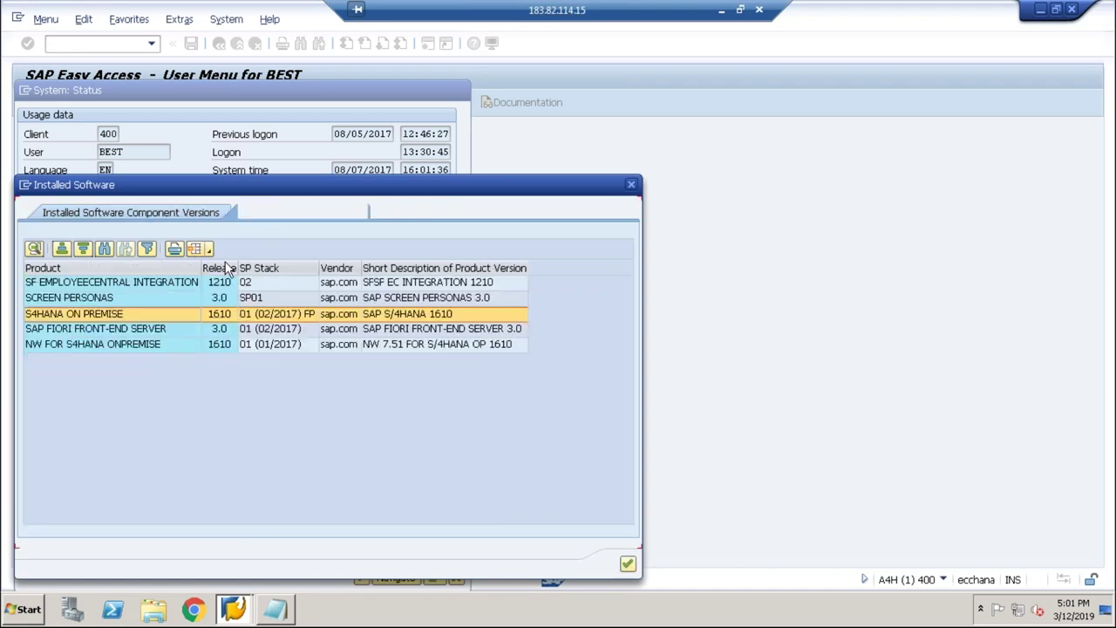
click(101, 288)
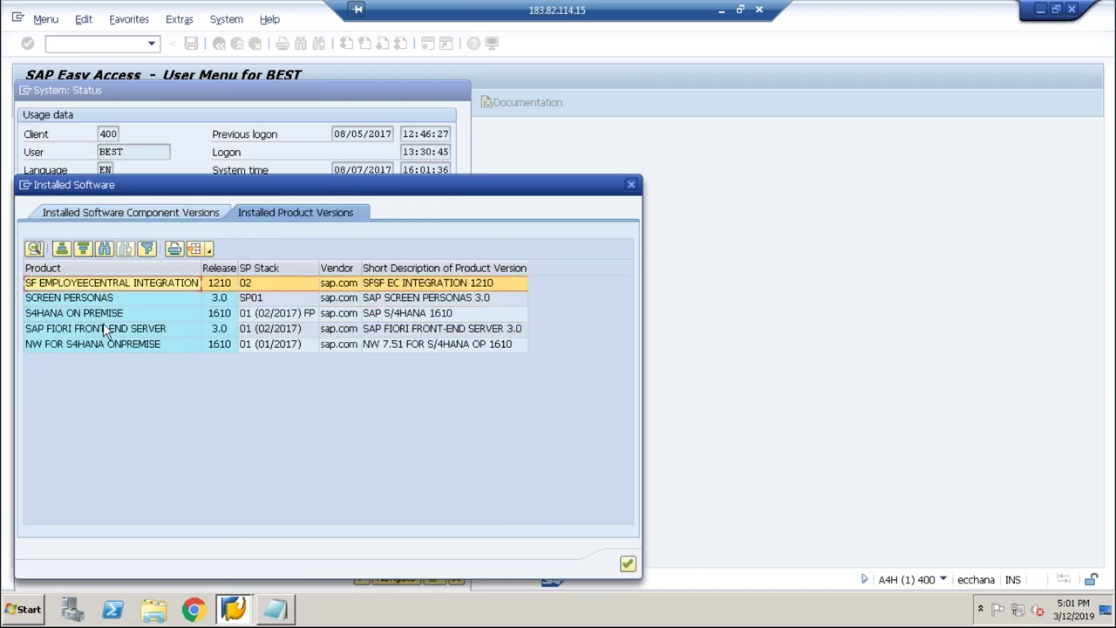
click(112, 344)
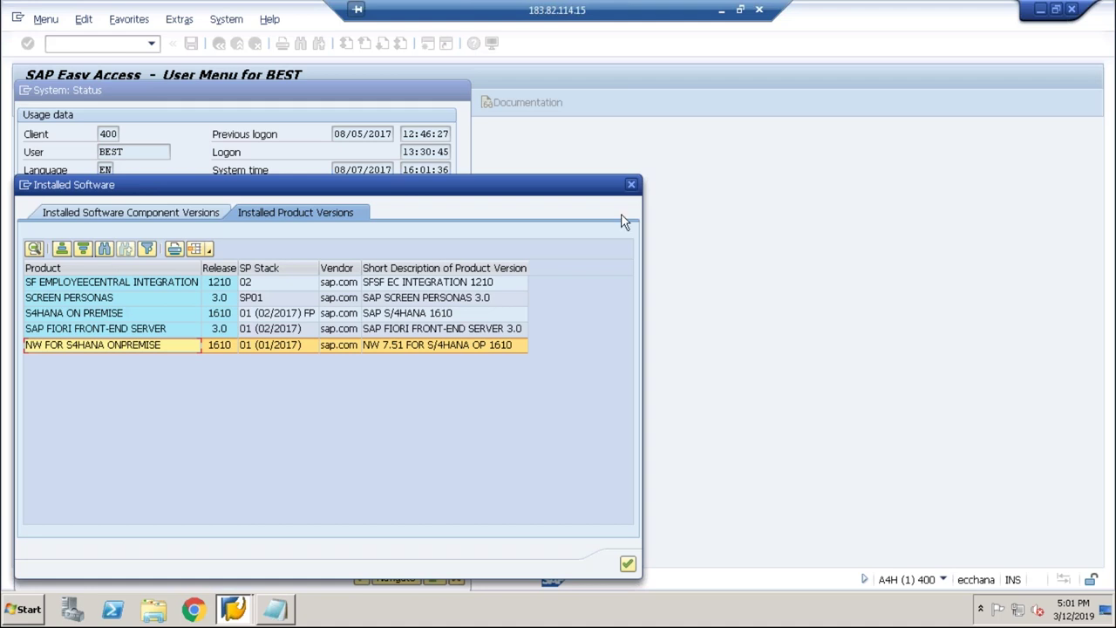
click(631, 183)
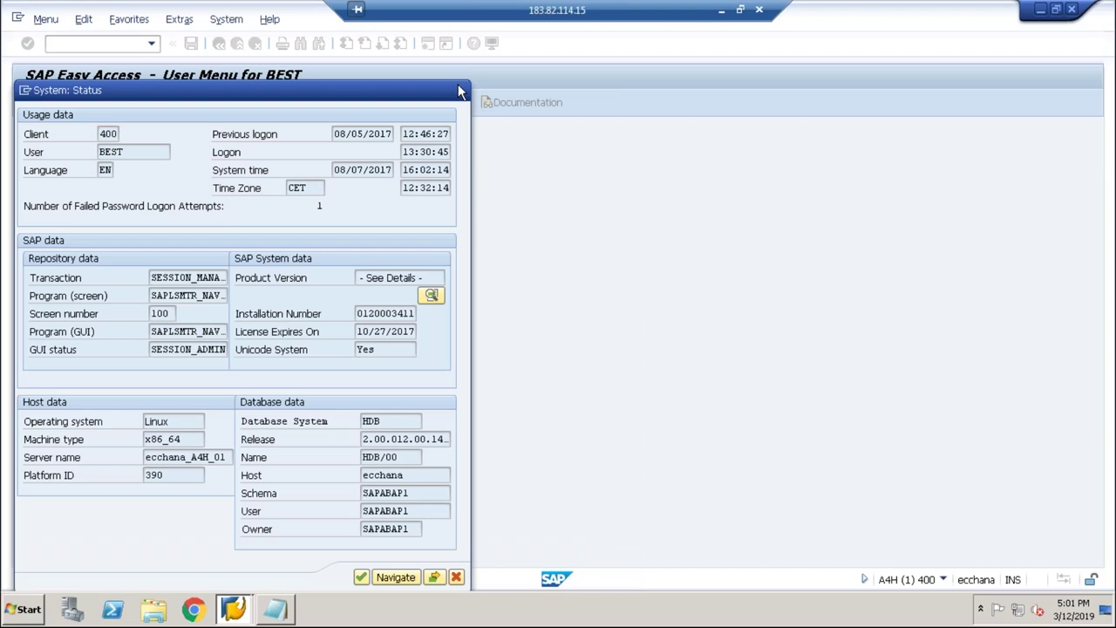
click(459, 90)
click(234, 609)
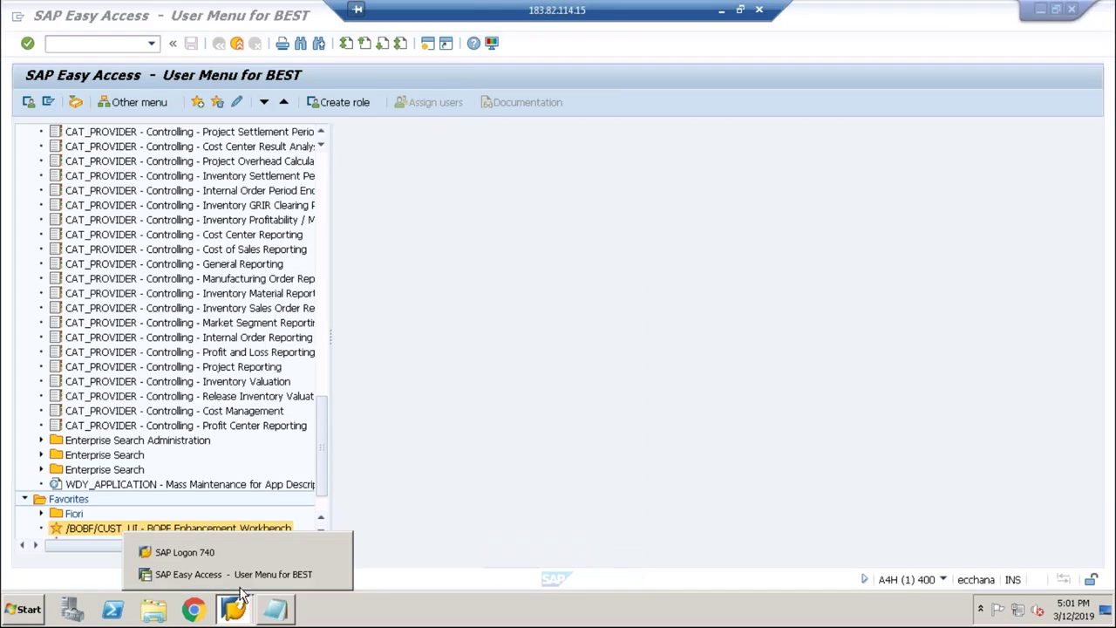
click(234, 574)
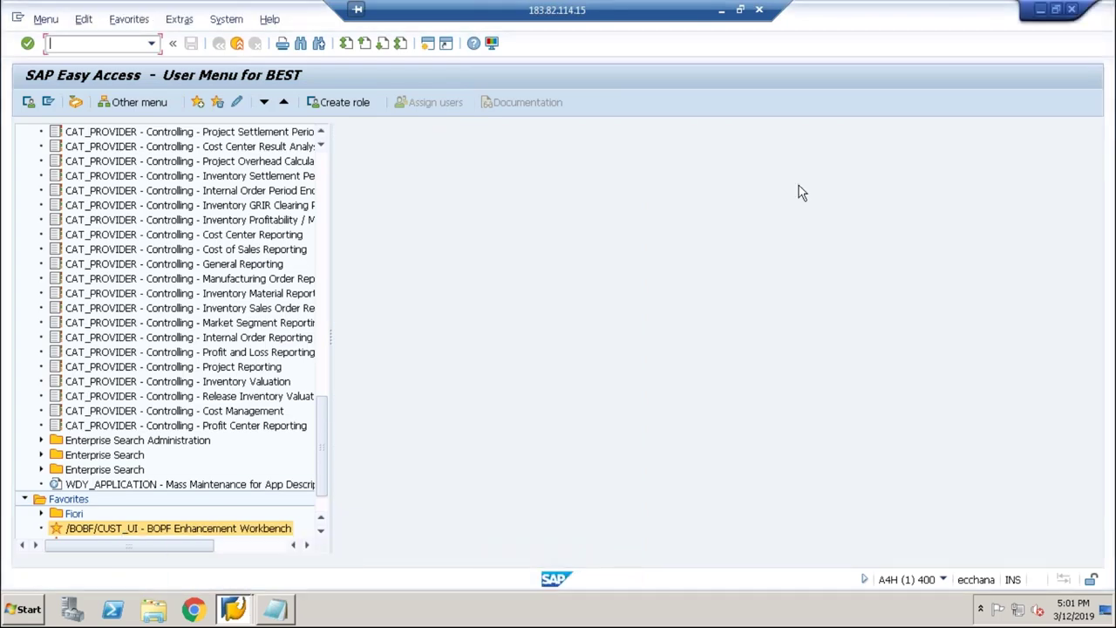
Step: Launch SAP HANA Studio from the desktop icon, accepting the default workspace
click(1043, 12)
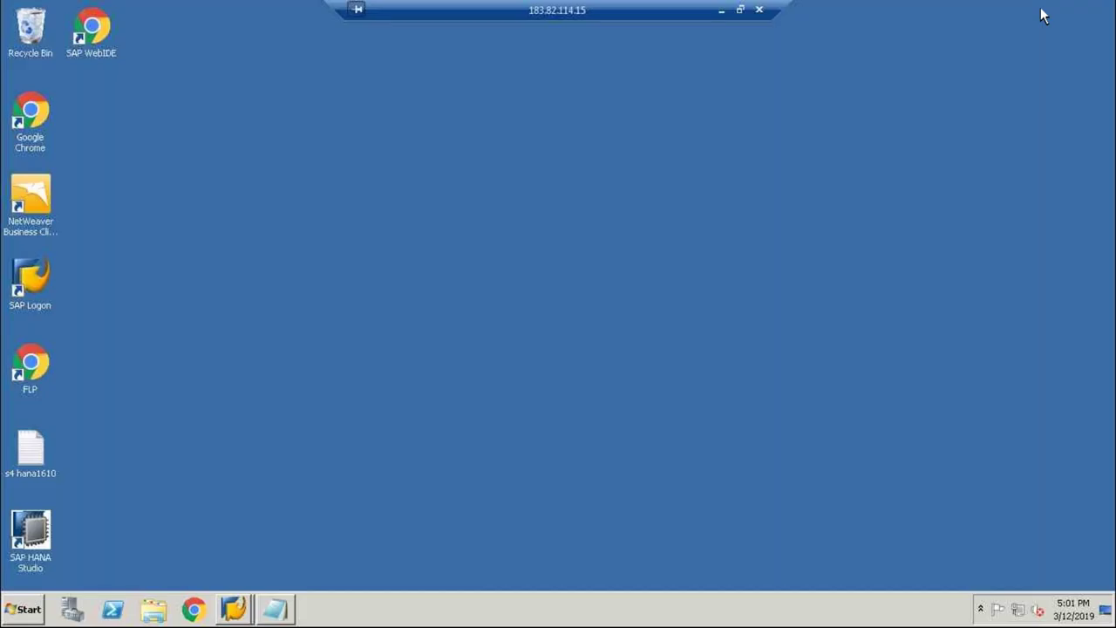
click(33, 521)
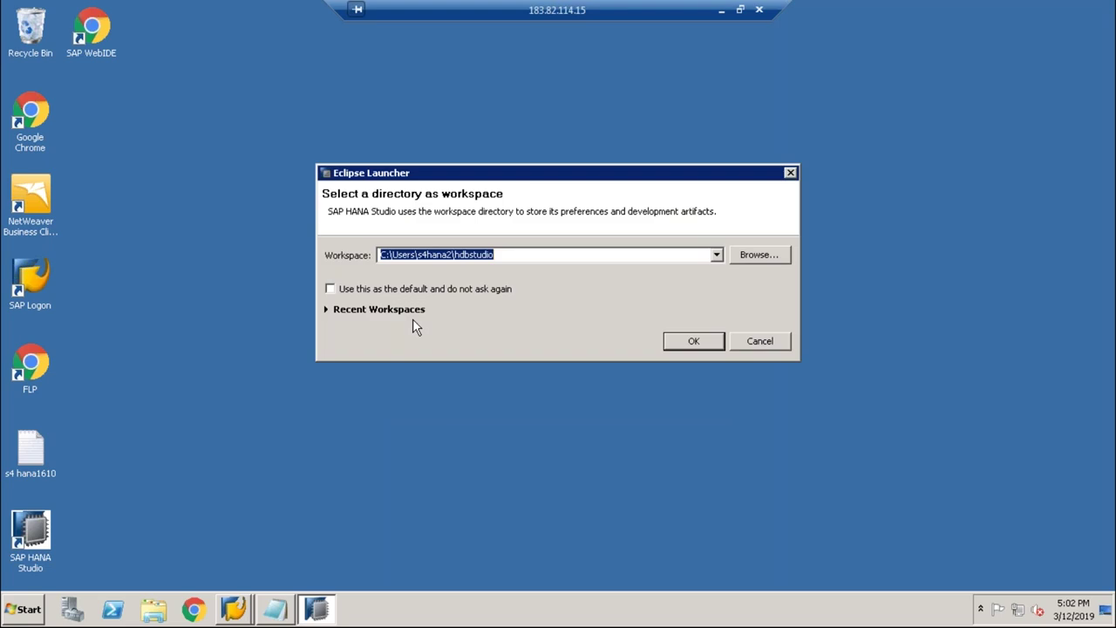
click(710, 342)
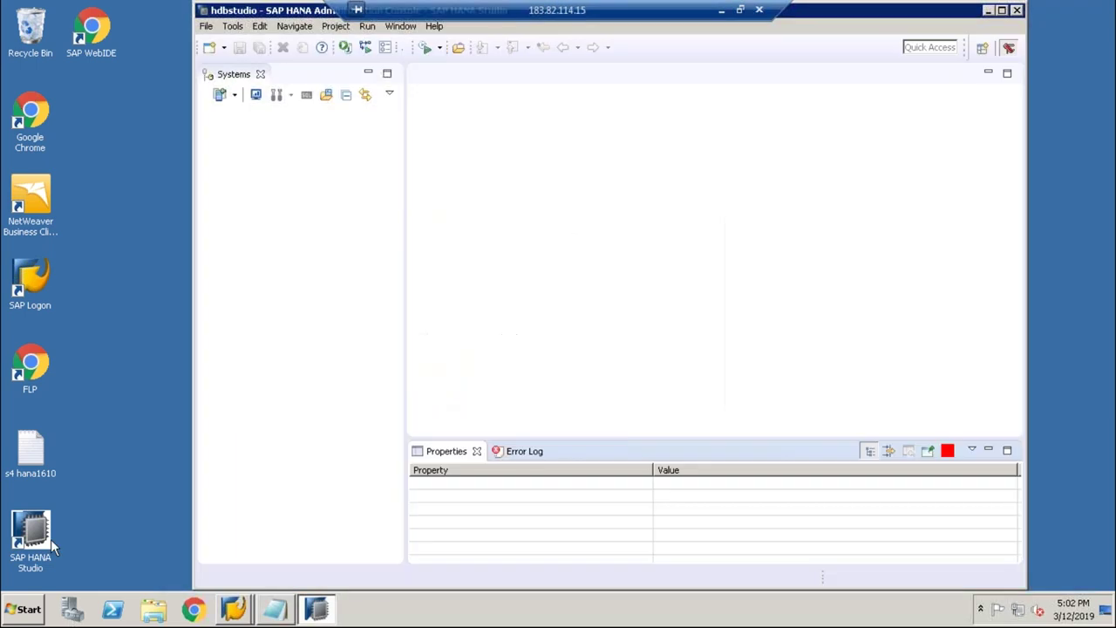
Step: Start adding a new system and open the Hadmin_Deatils notes file
click(234, 98)
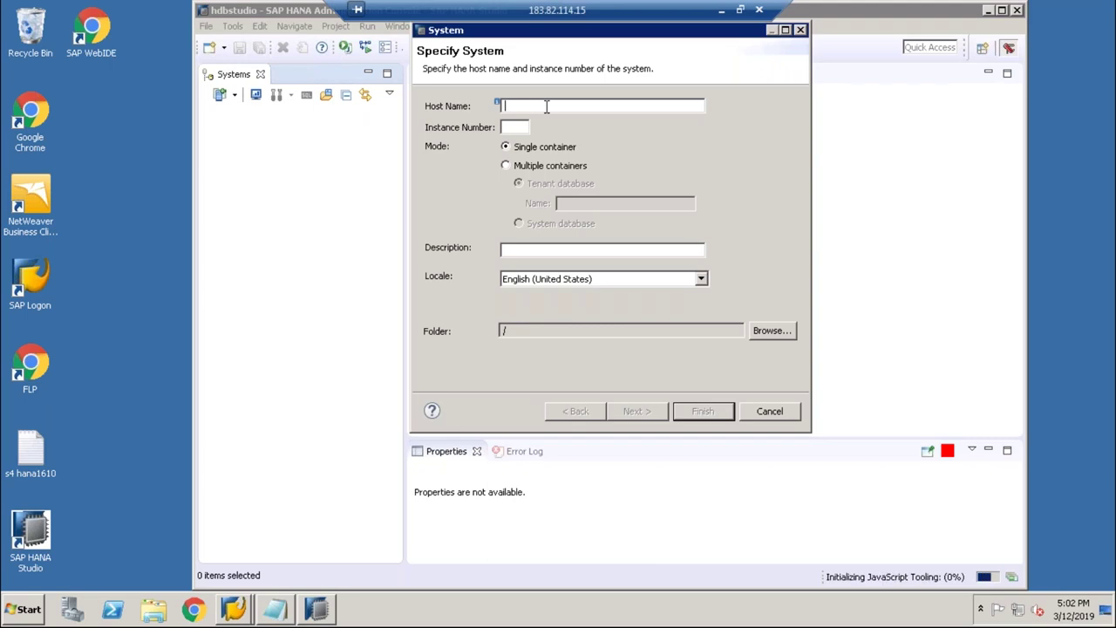
click(28, 610)
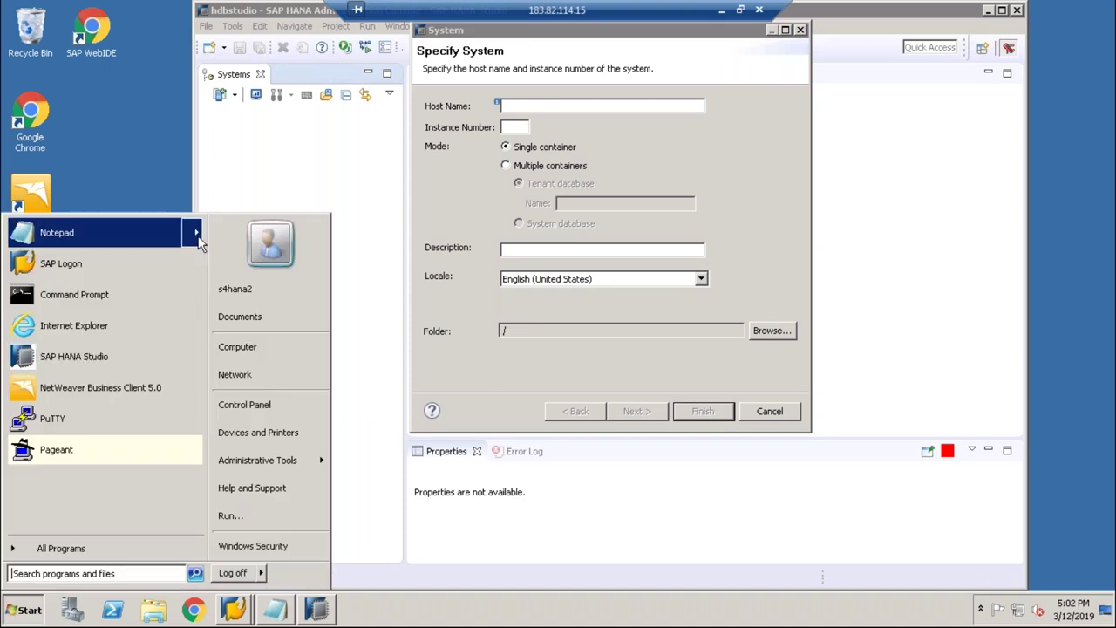
mouse_move(197, 240)
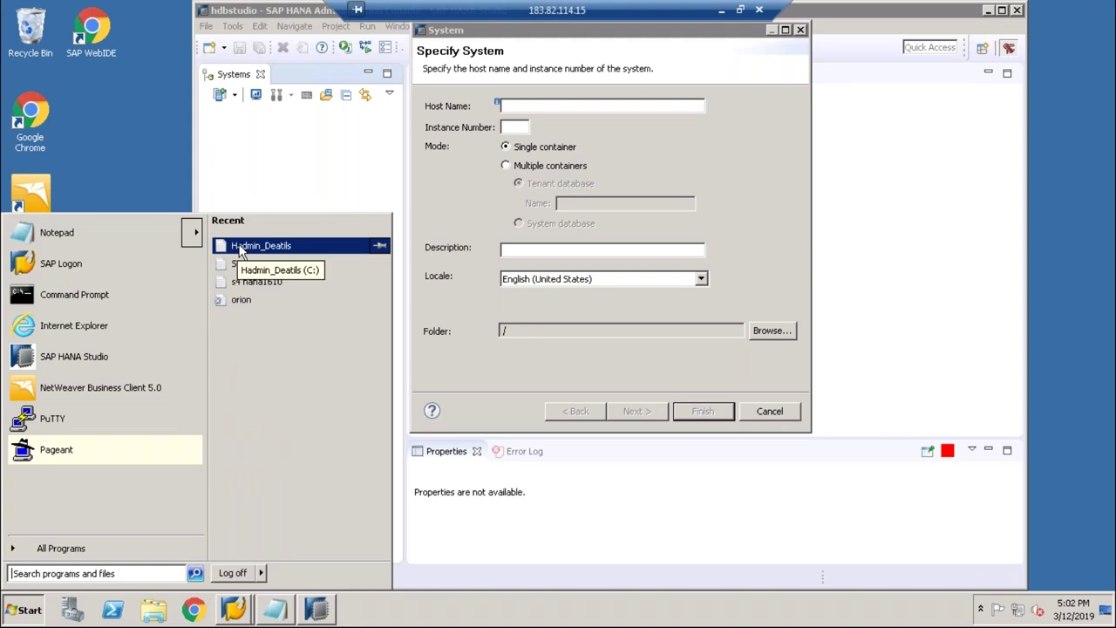
click(159, 197)
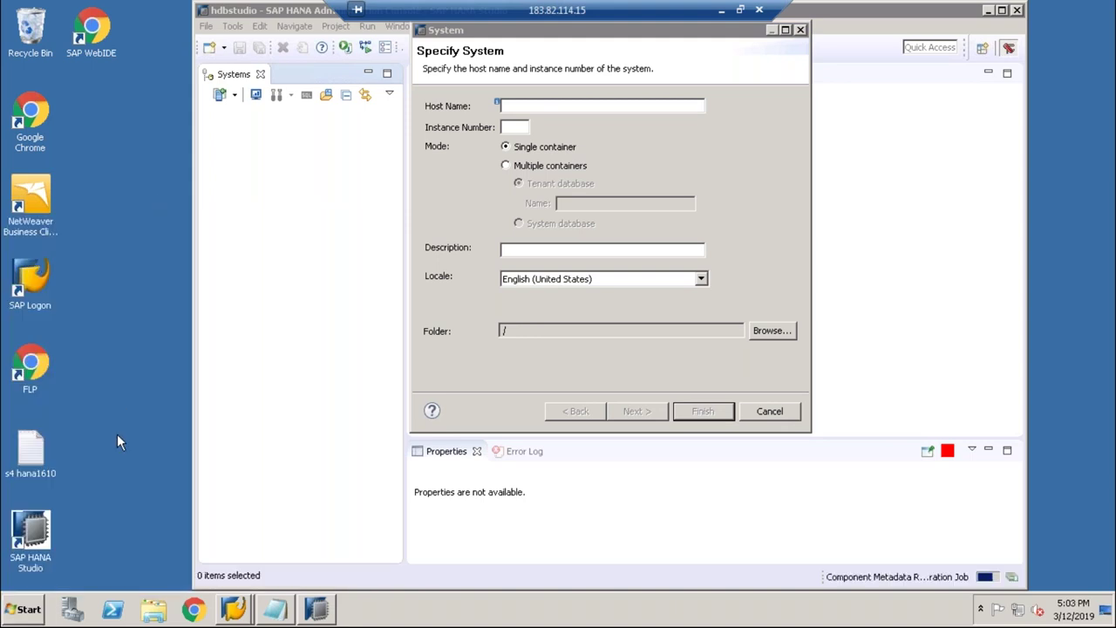
click(316, 608)
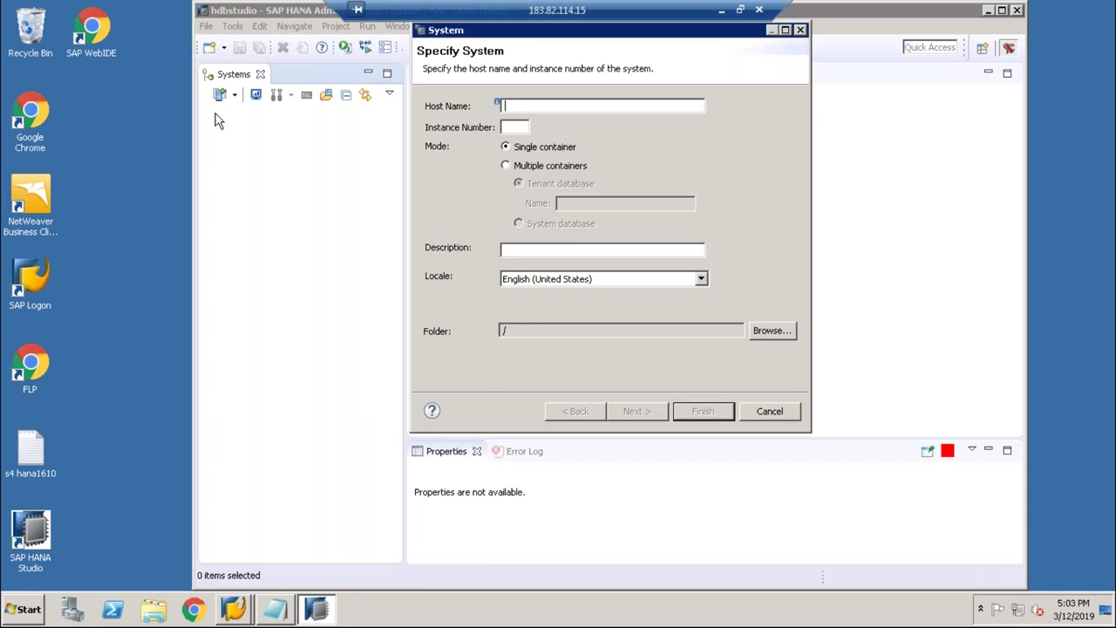
click(11, 616)
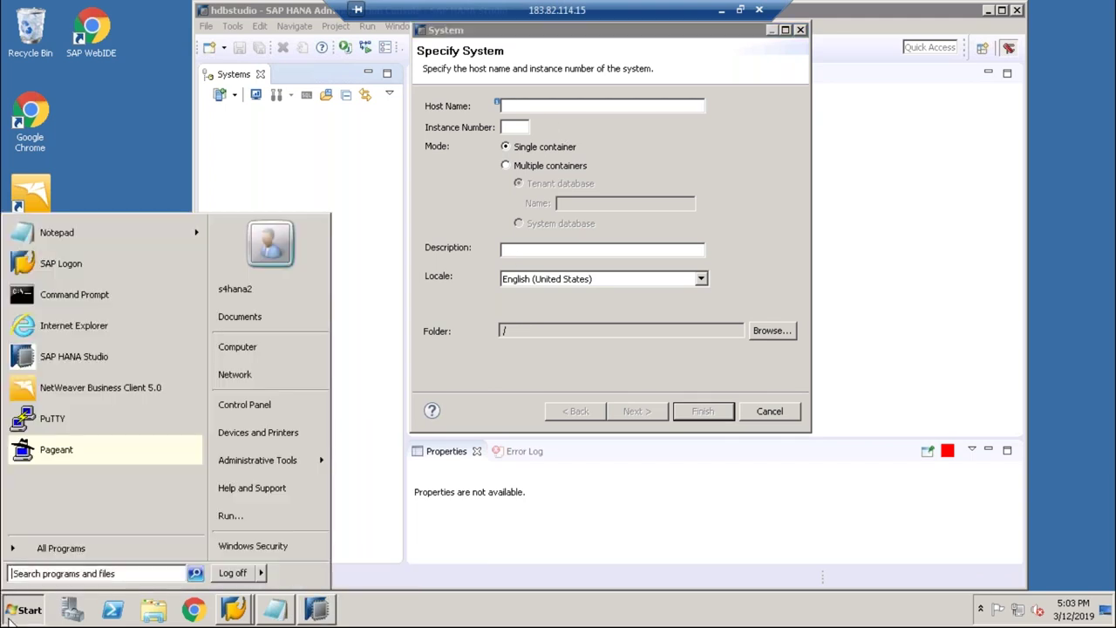
mouse_move(200, 237)
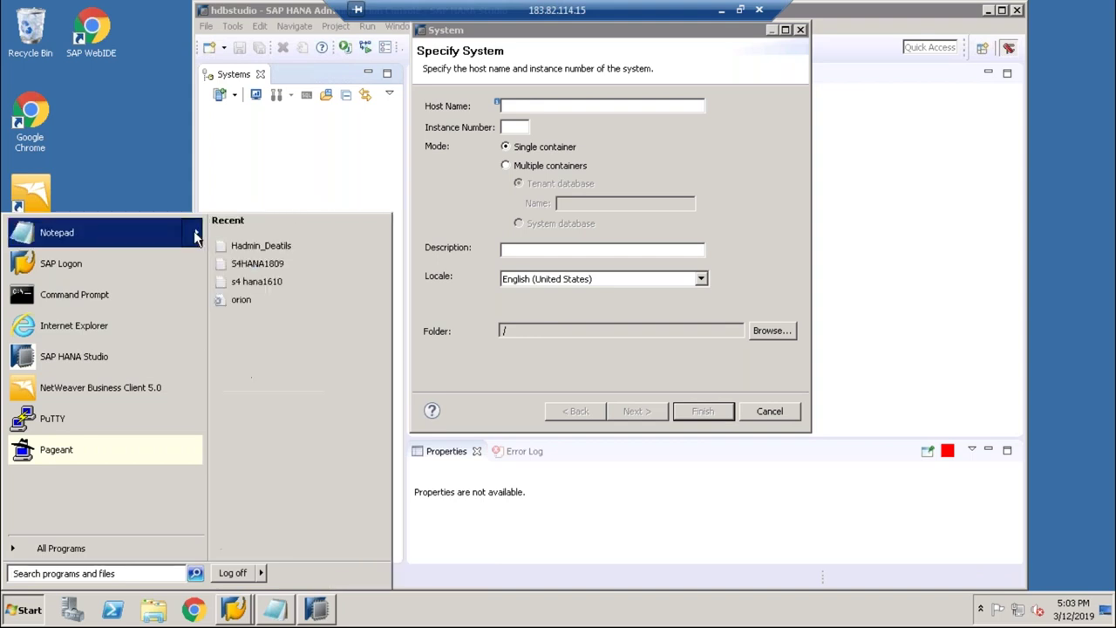
click(250, 247)
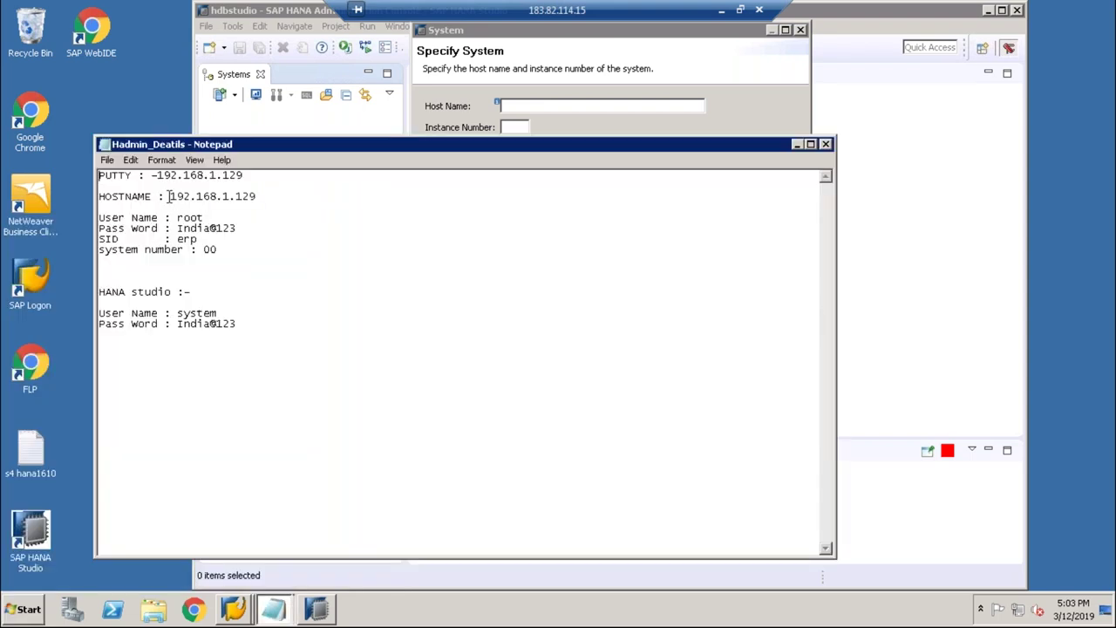
Step: Copy host 192.168.1.129 from the notes into the new system's Host Name field
click(170, 197)
click(210, 284)
drag(170, 196, 268, 202)
key(ctrl+c)
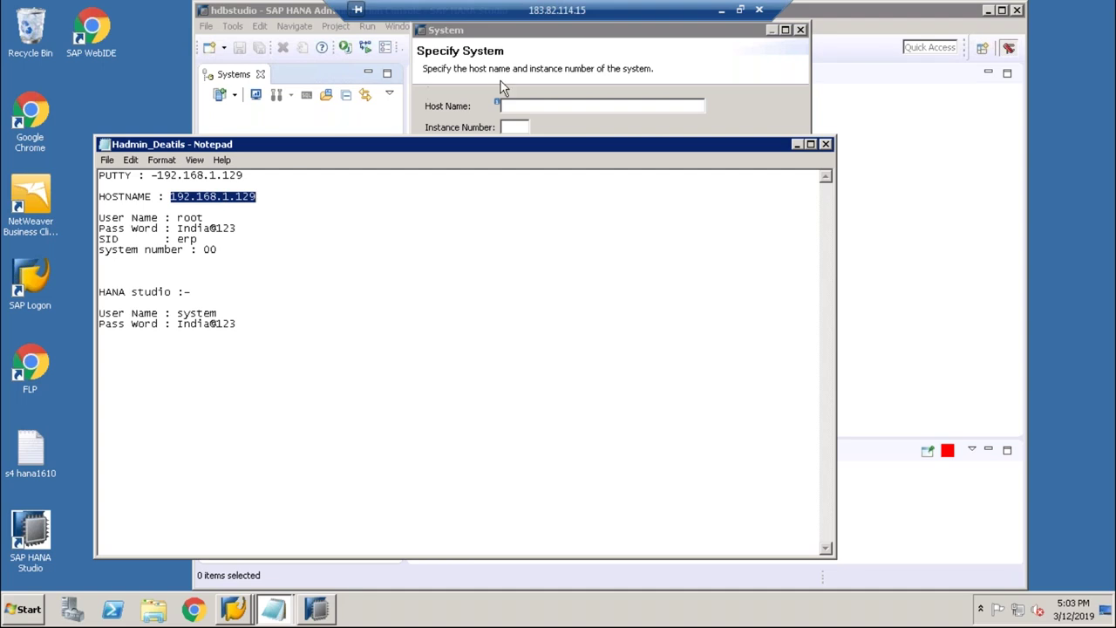
click(505, 106)
key(ctrl+v)
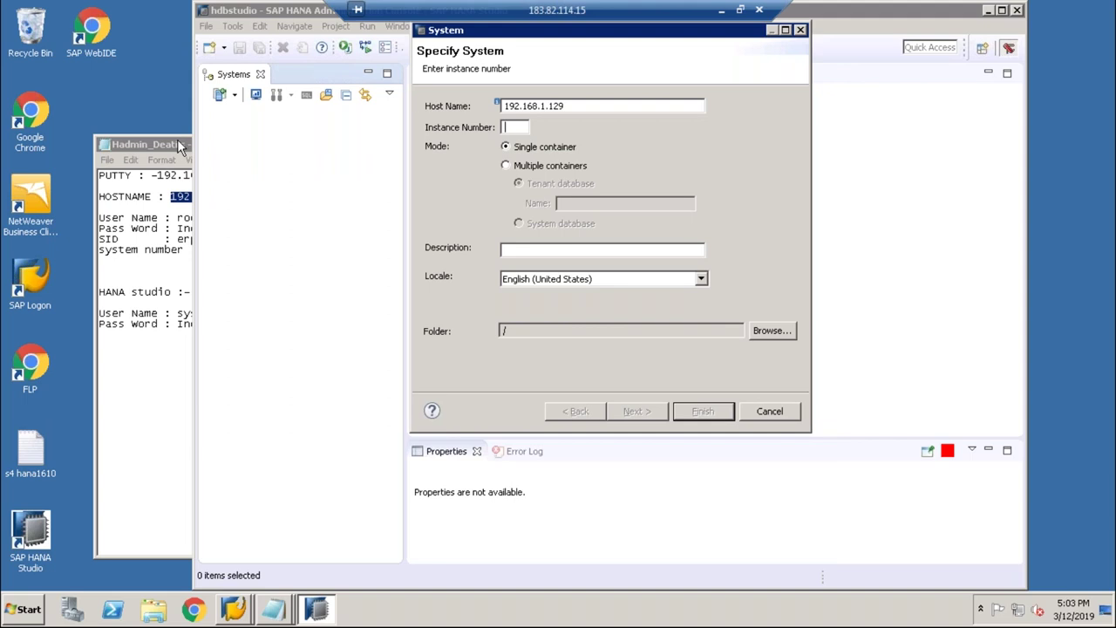
click(118, 146)
drag(118, 146, 51, 147)
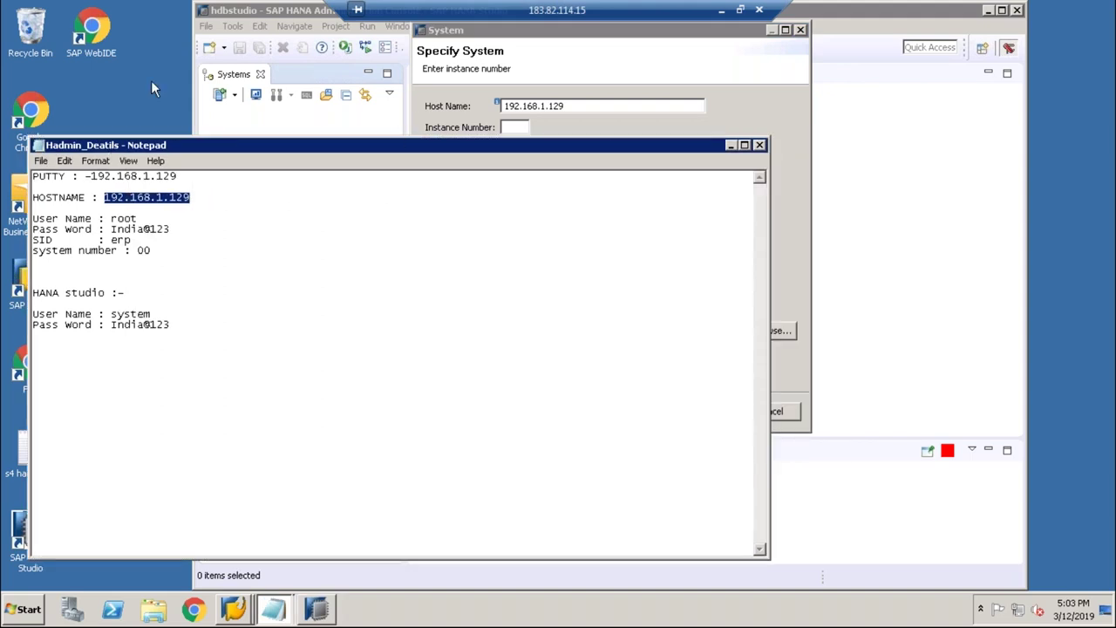
click(731, 145)
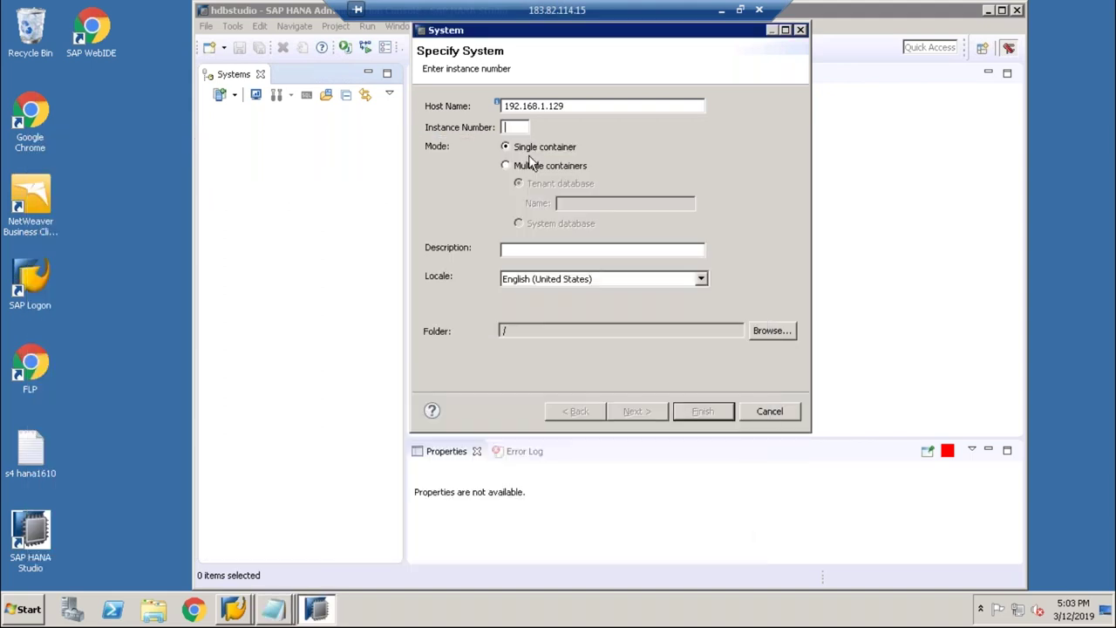
Step: Enter instance number 00 and description test, then advance to Connection Properties
text(00)
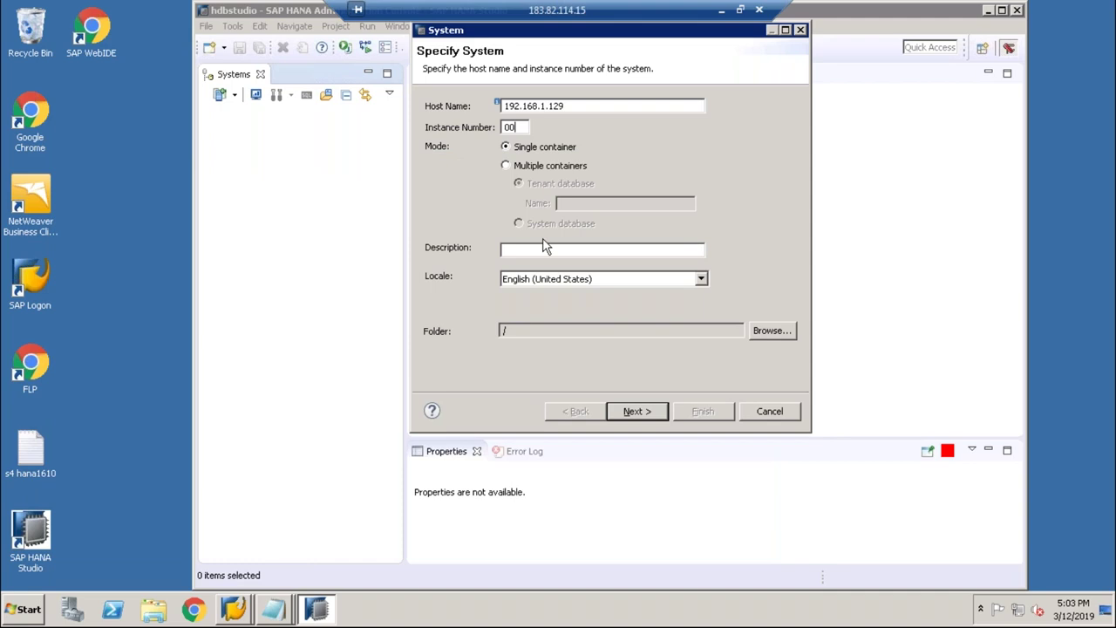
click(544, 248)
text(test)
click(636, 415)
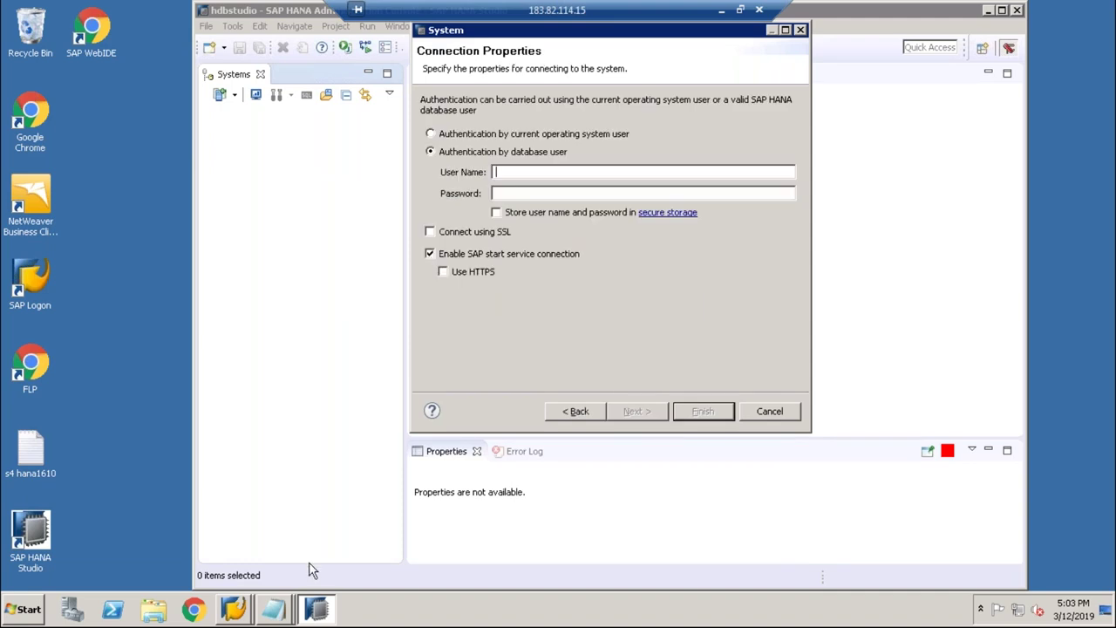
click(241, 610)
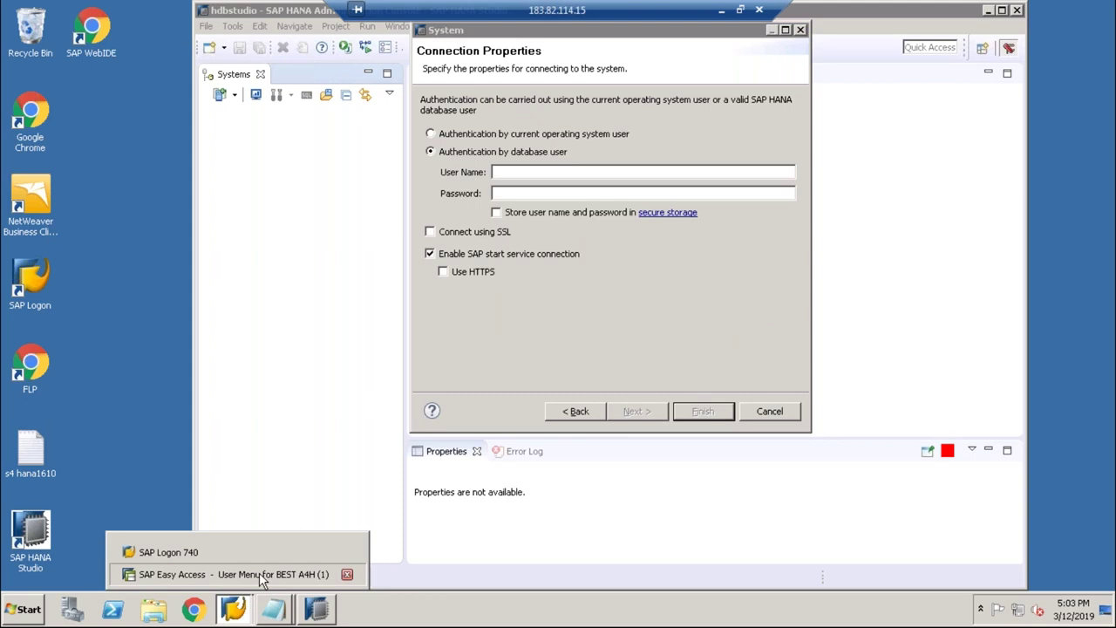
click(260, 575)
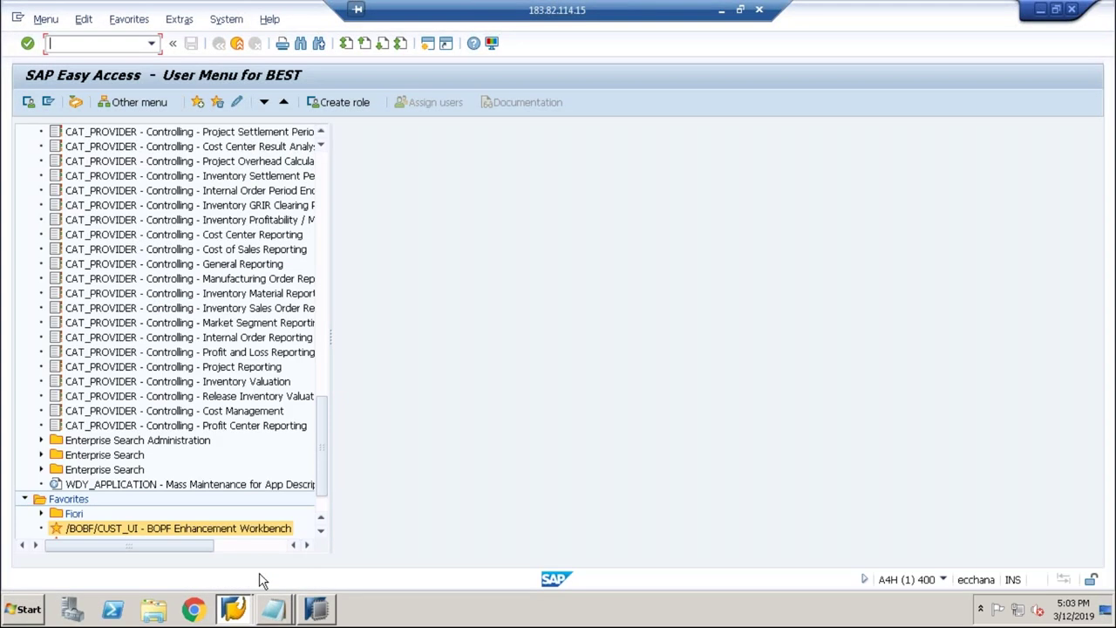
click(226, 19)
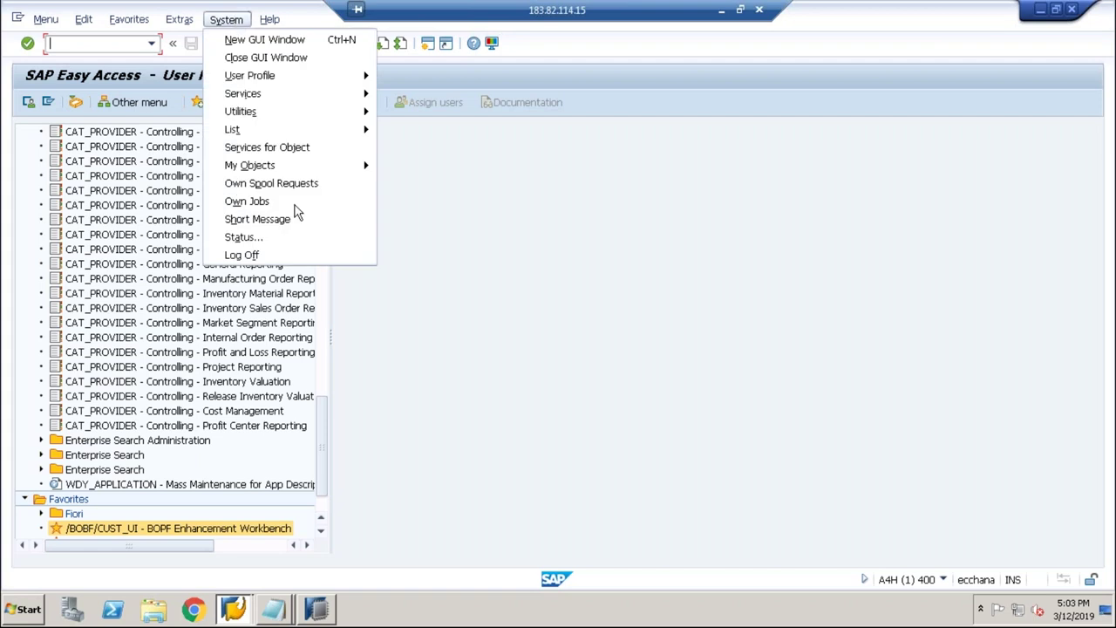
click(276, 236)
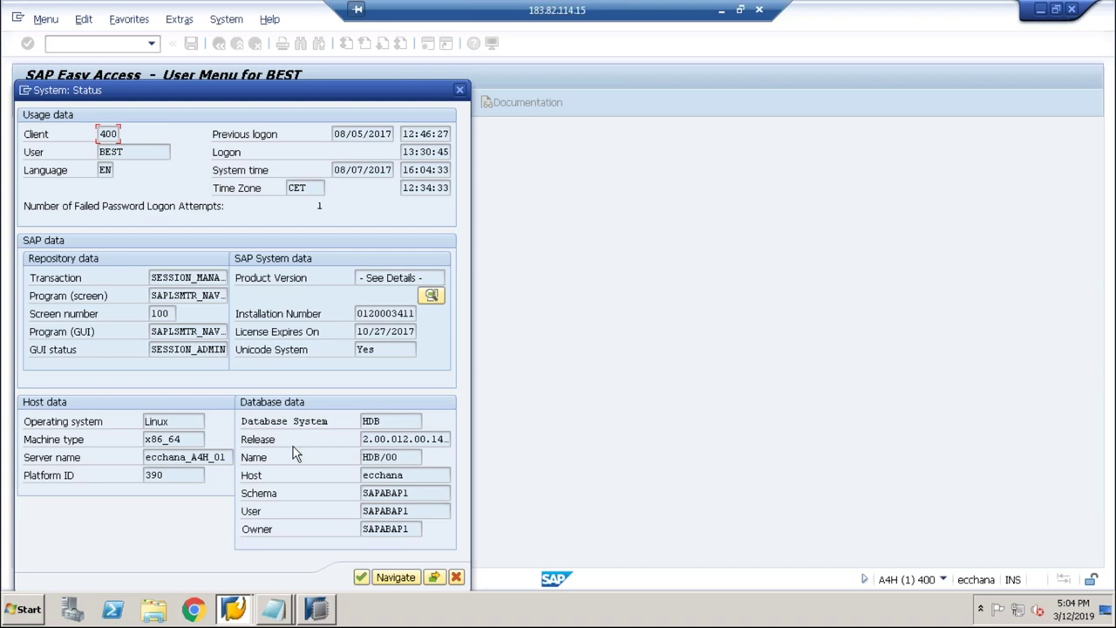
click(431, 297)
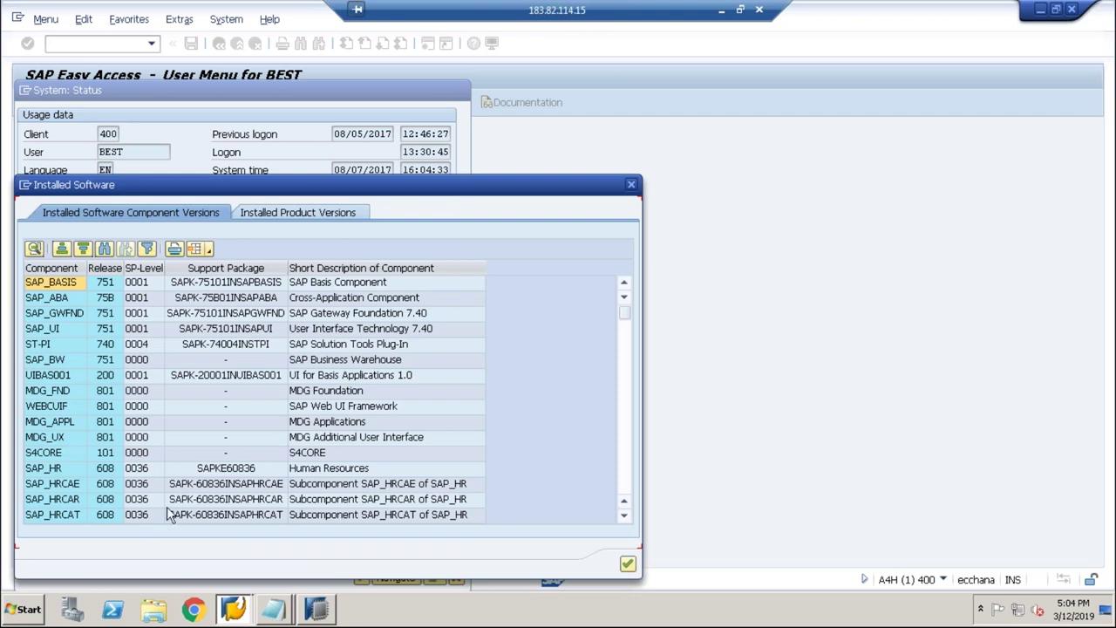
click(273, 214)
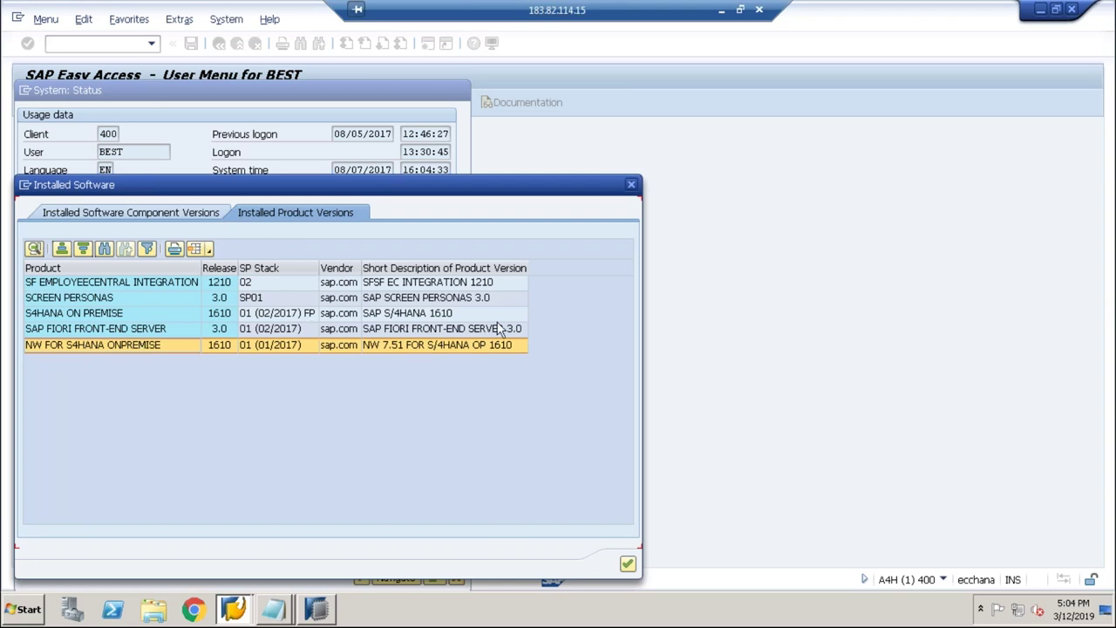
click(470, 352)
click(471, 332)
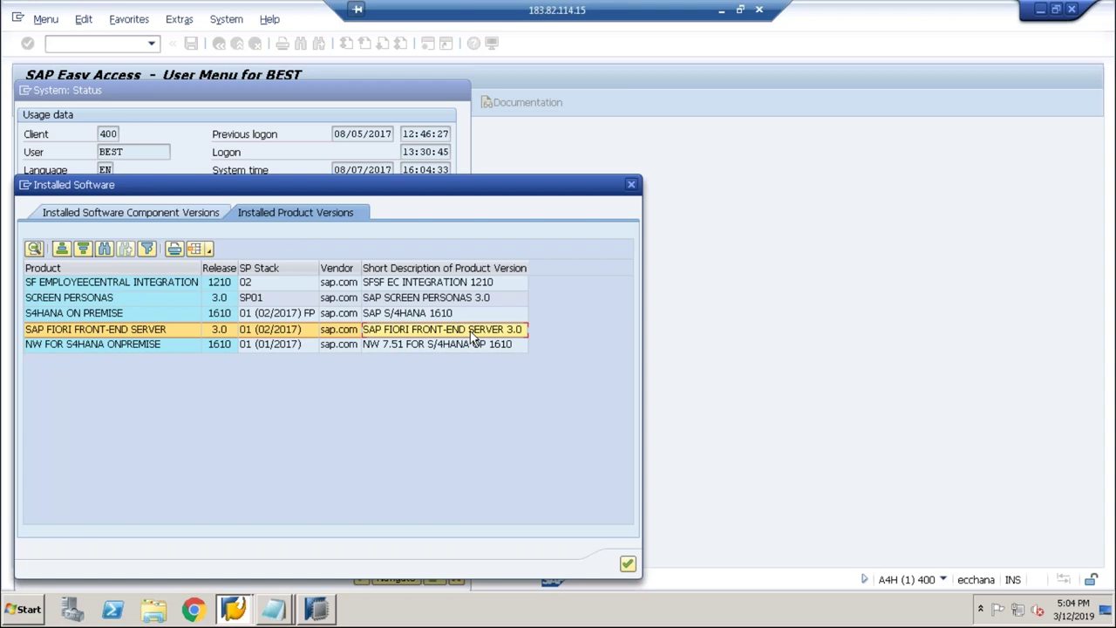
click(453, 314)
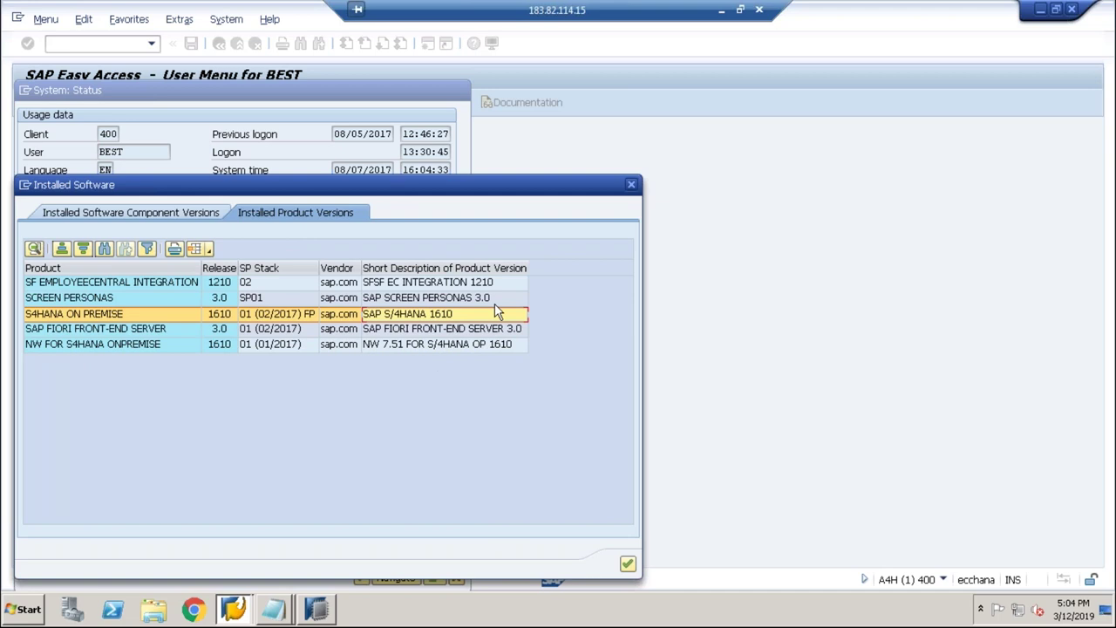
click(633, 192)
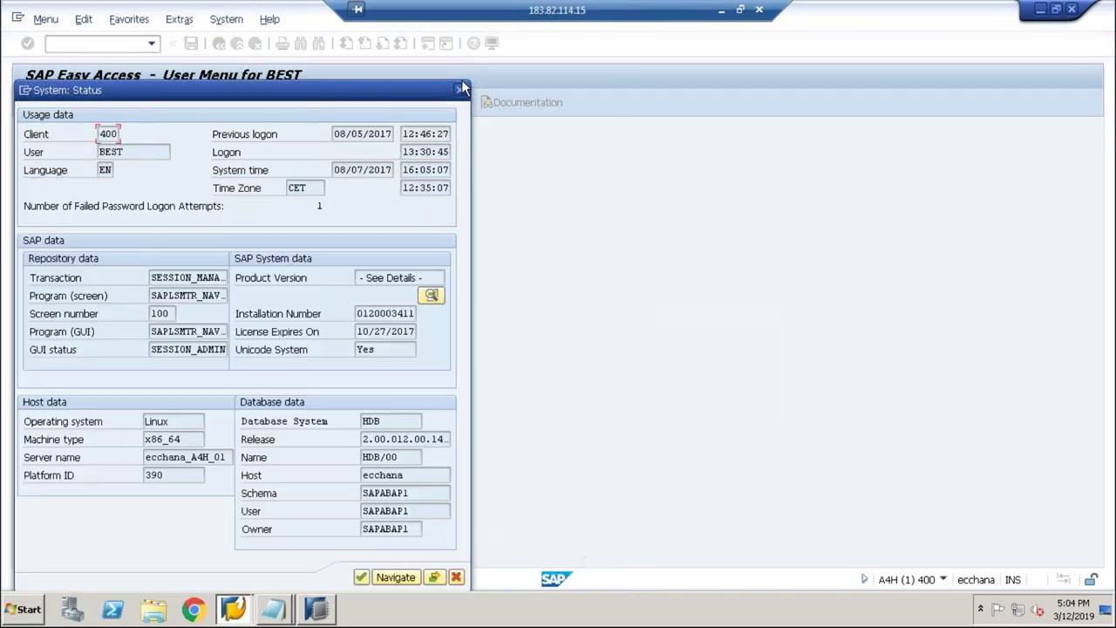
click(461, 88)
text(sm12)
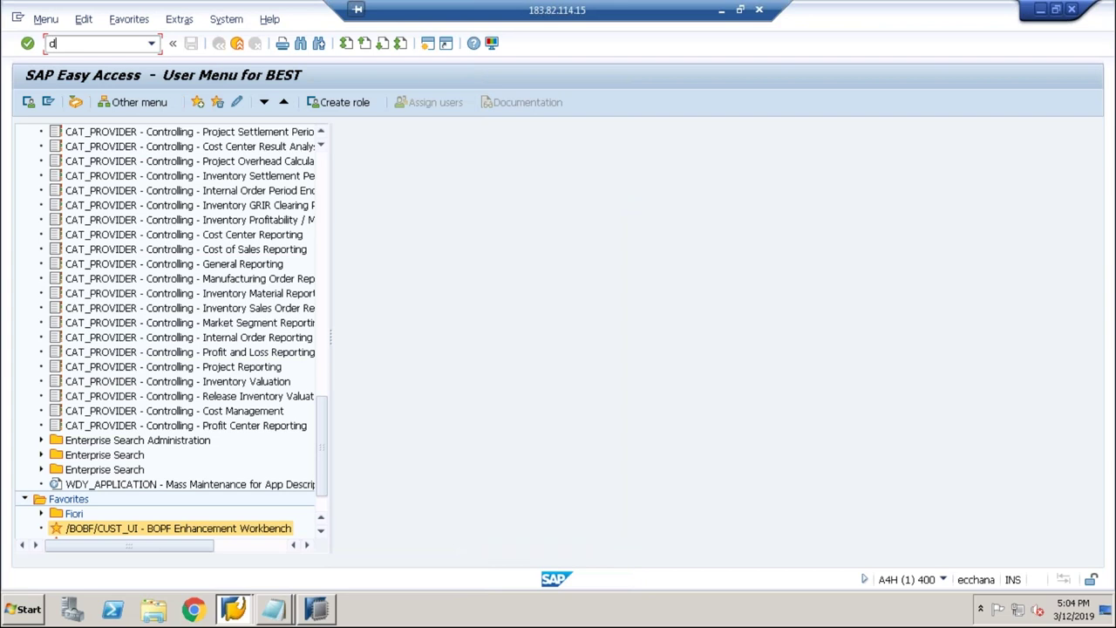
key(Return)
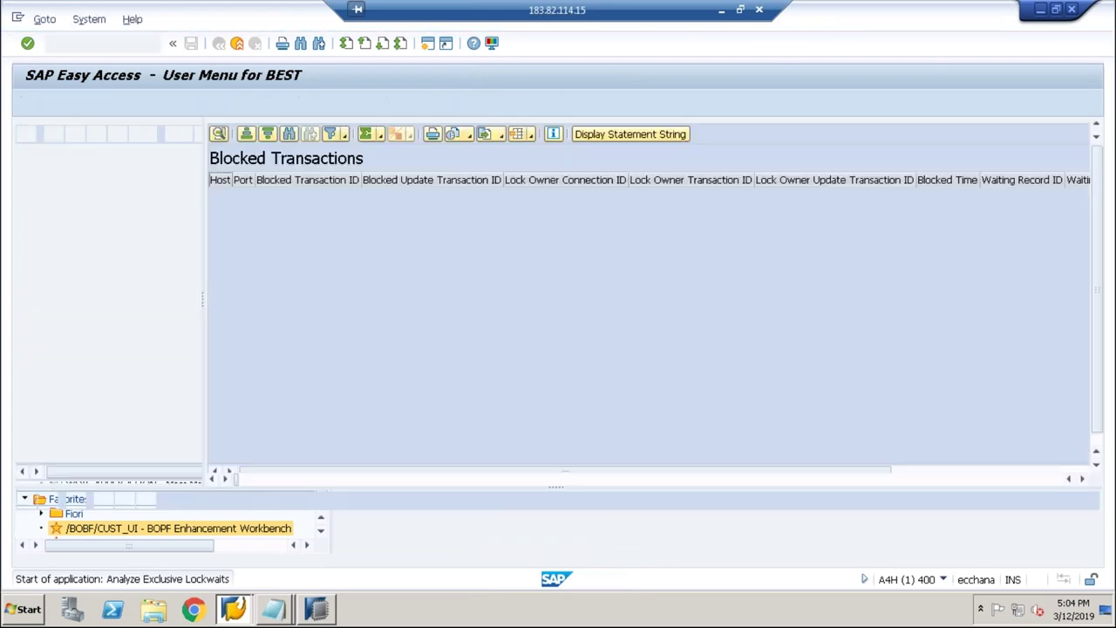
click(219, 44)
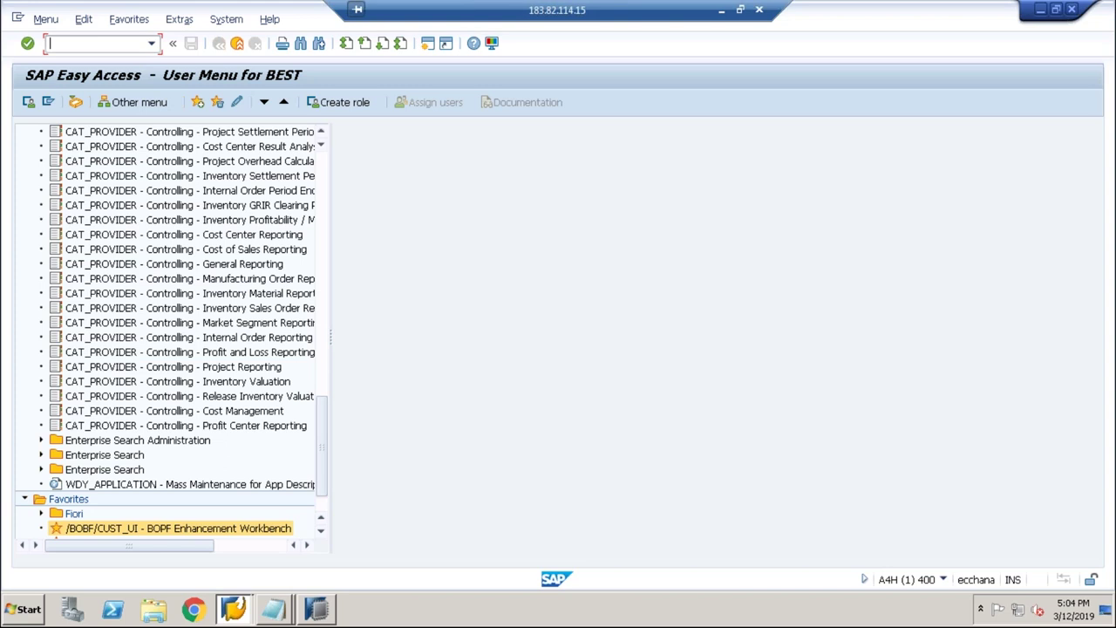
key(alt+Tab)
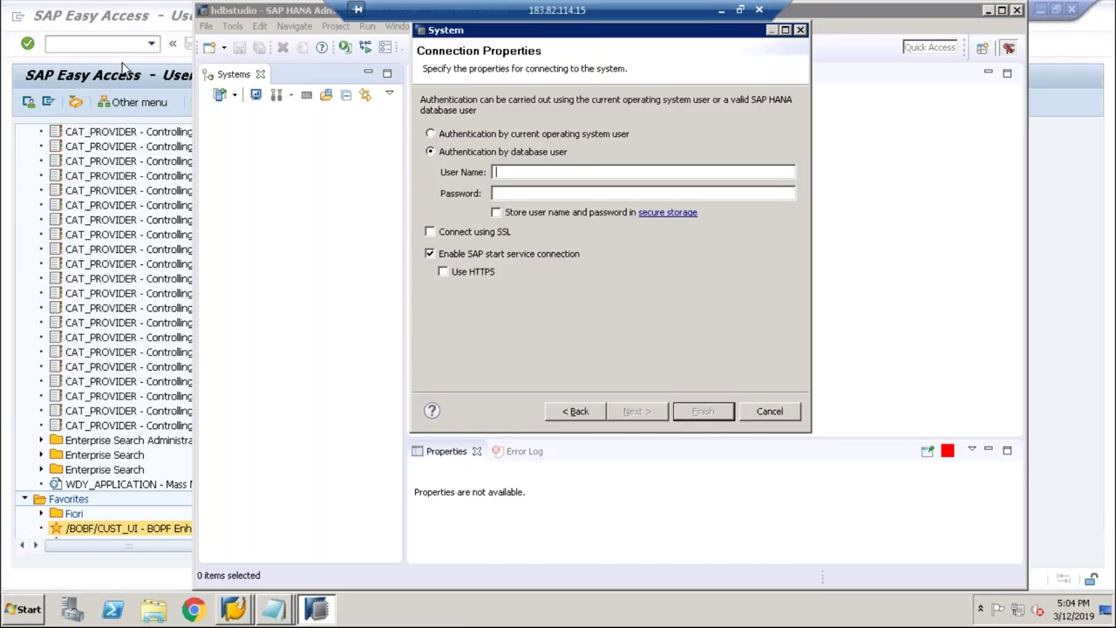
Step: Open System > Status in SAP Easy Access and select the HDB database release value
click(123, 68)
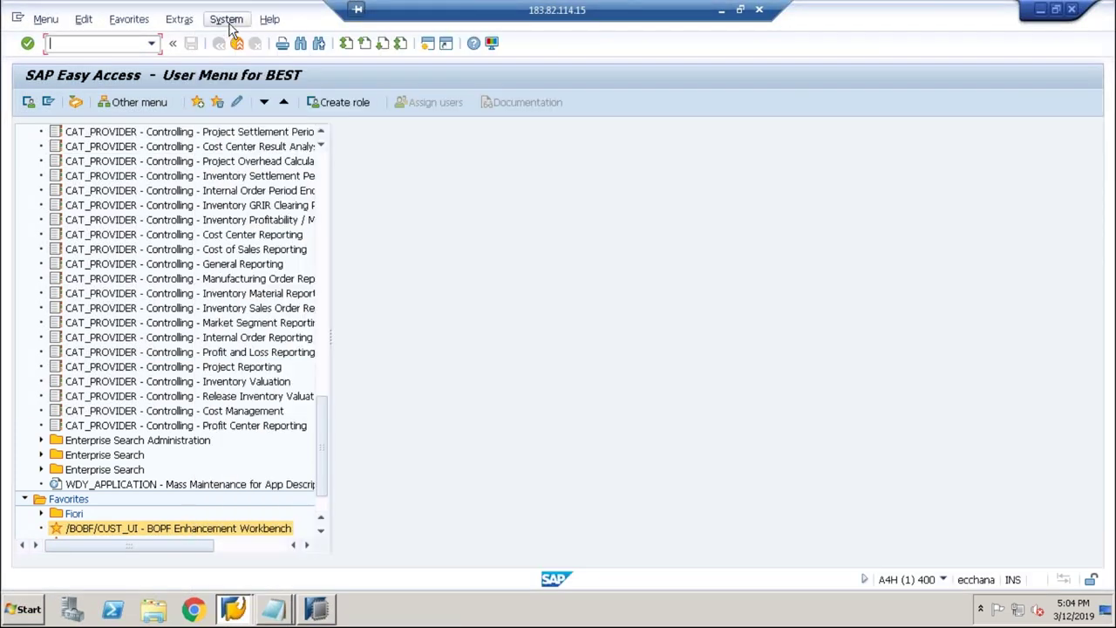
click(229, 21)
click(254, 237)
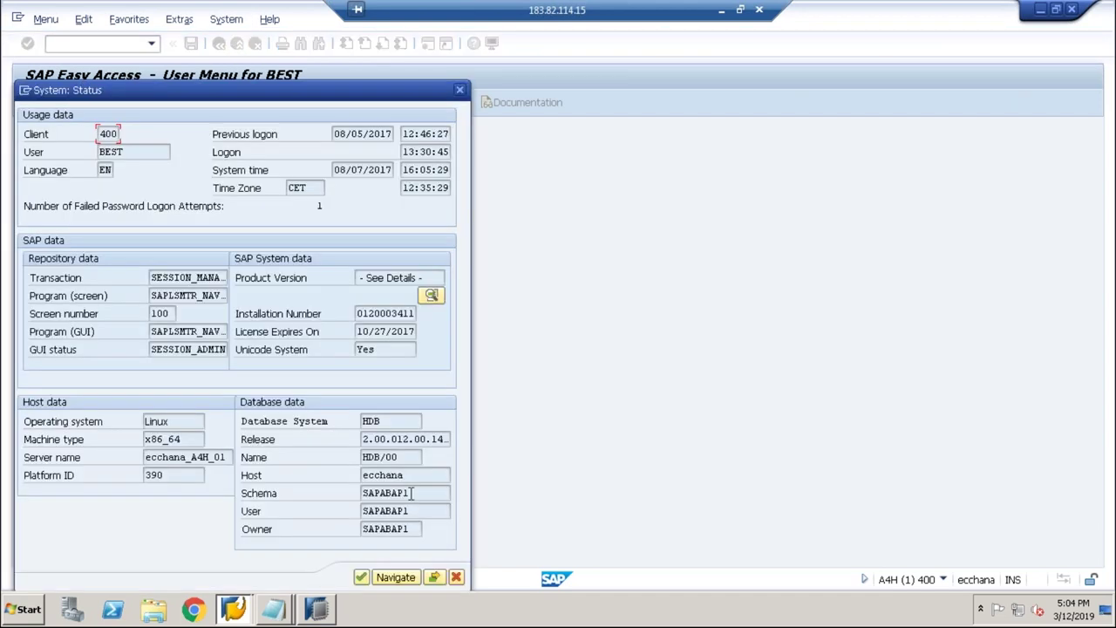
drag(363, 440, 396, 439)
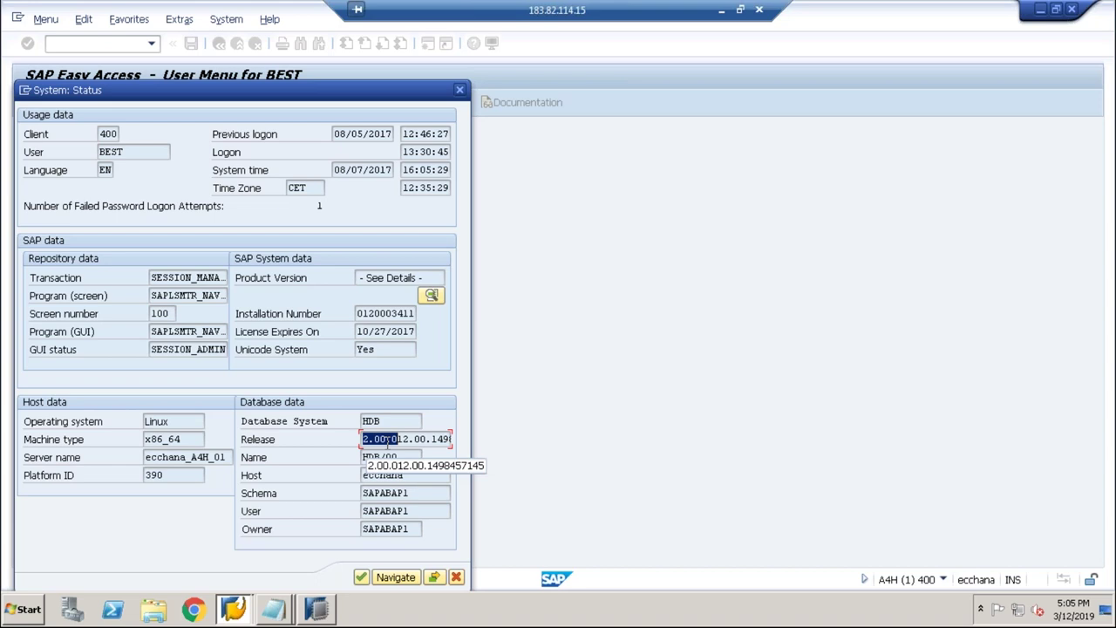
click(313, 613)
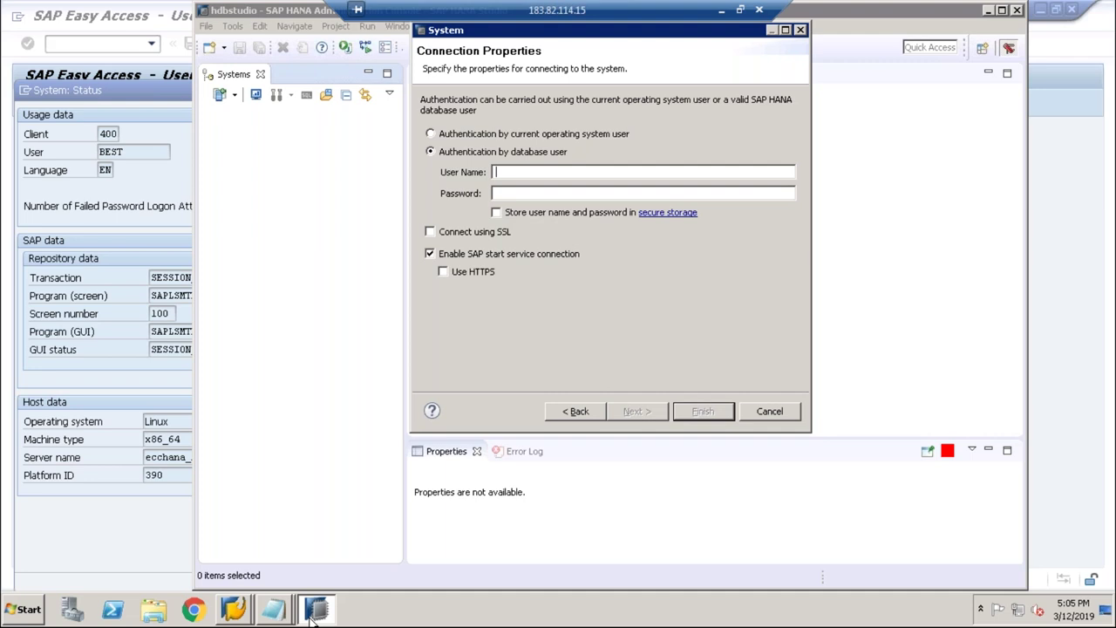
Step: Copy the user name SYSTEM from the notes into the User Name field
click(273, 610)
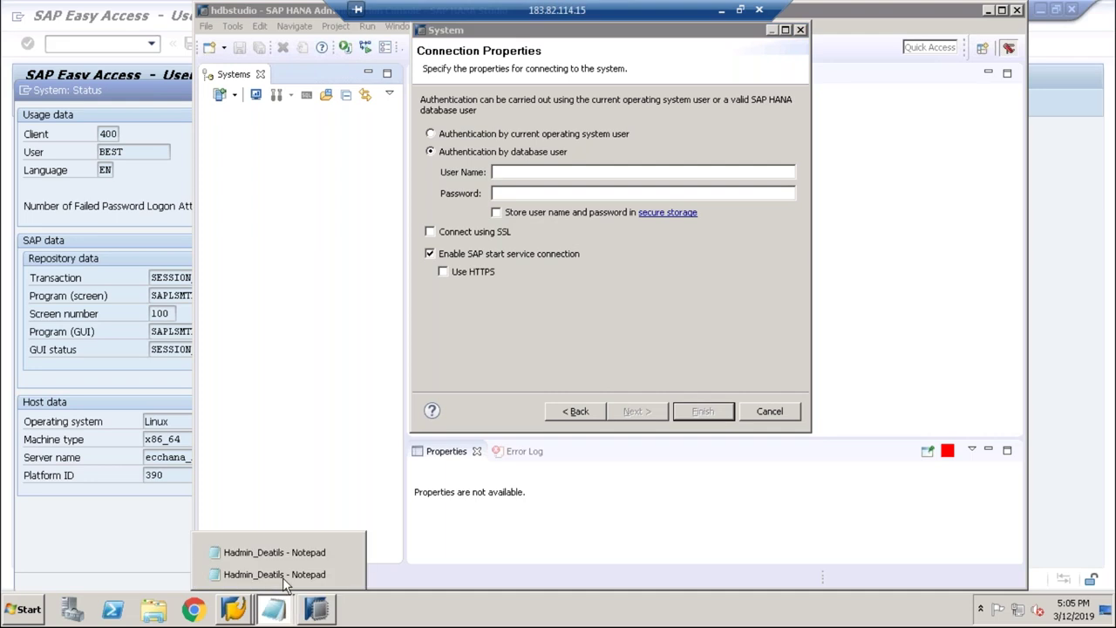
click(279, 574)
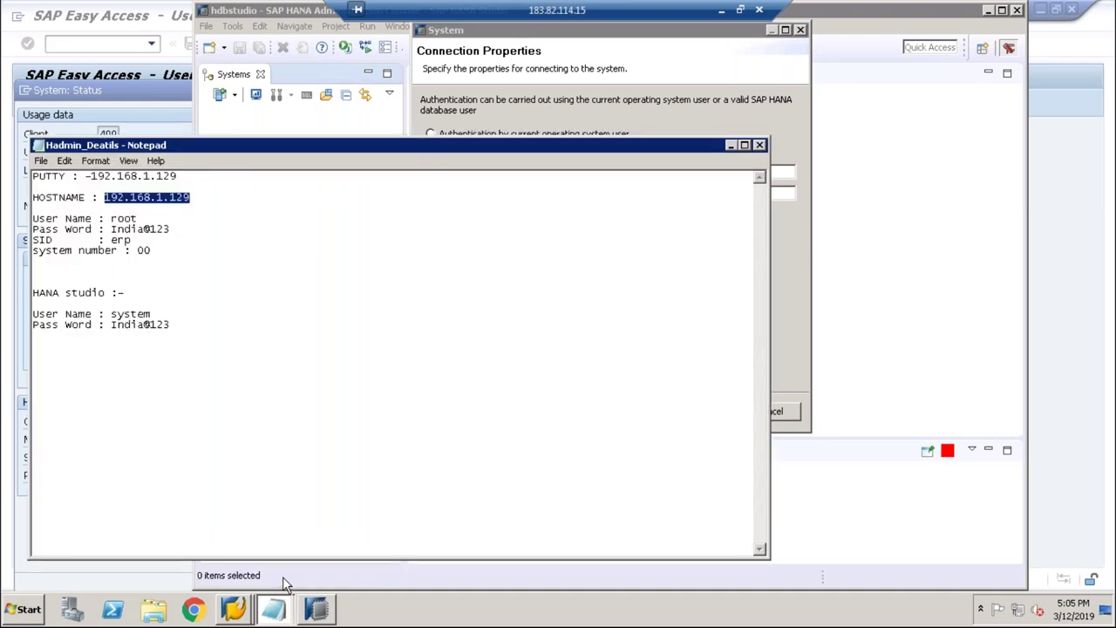
click(129, 314)
drag(32, 314, 112, 314)
click(150, 314)
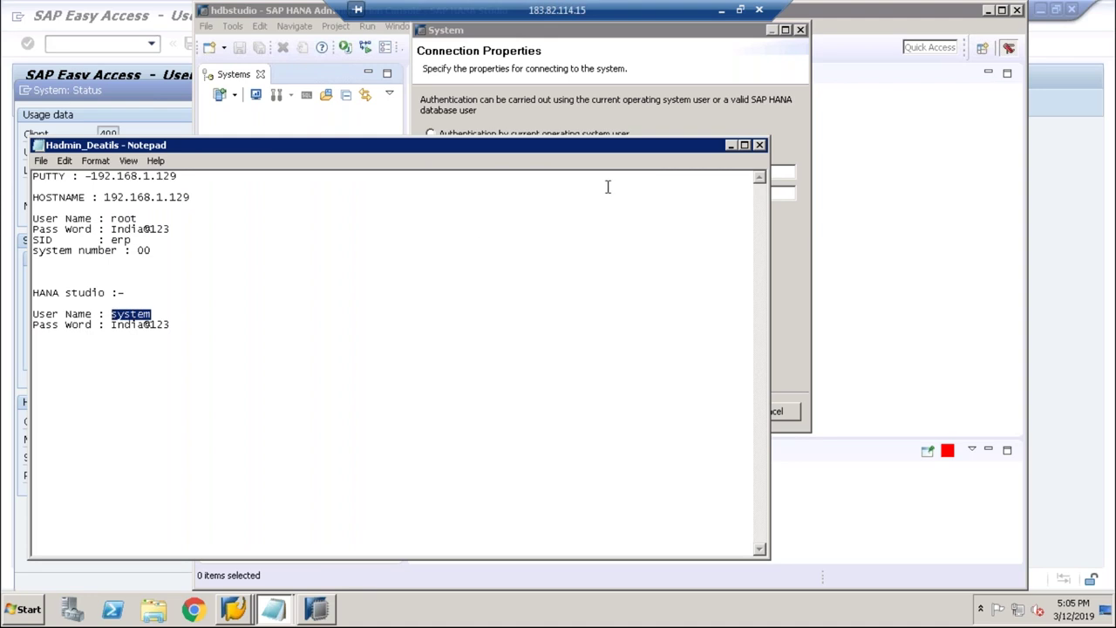
click(730, 145)
text(SYSTEM)
Step: Copy the database password from the notes into Password and finish adding the system
mouse_move(272, 608)
click(279, 575)
drag(111, 326, 170, 326)
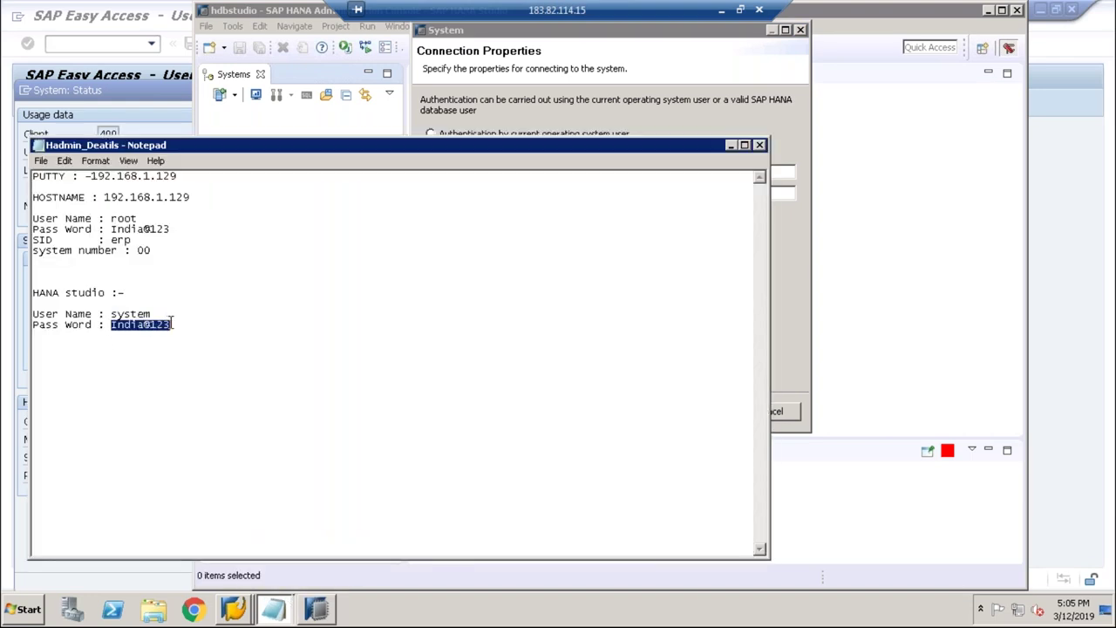
click(730, 144)
click(558, 193)
key(ctrl+v)
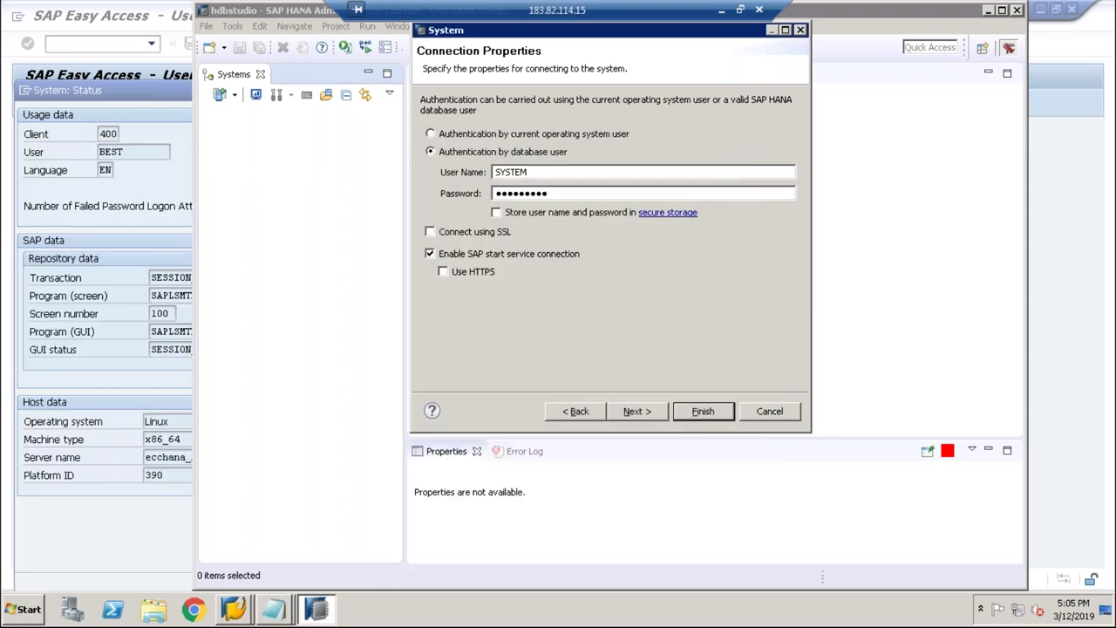
key(Return)
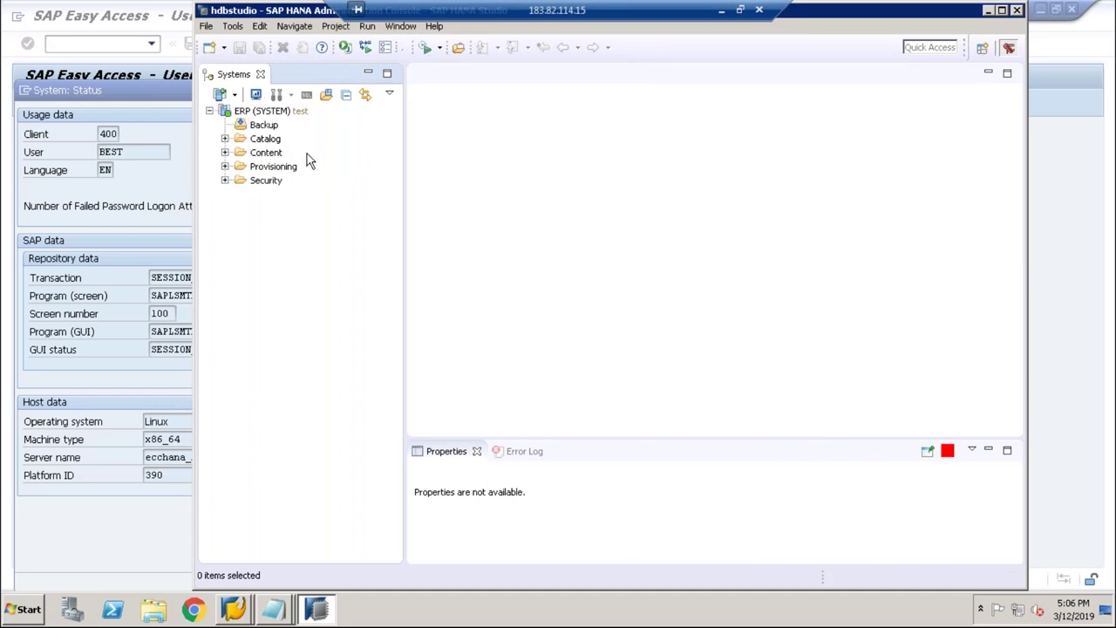
Step: Maximize HANA Studio and view the ERP (SYSTEM) test overview, browsing Provisioning and Security
click(1002, 12)
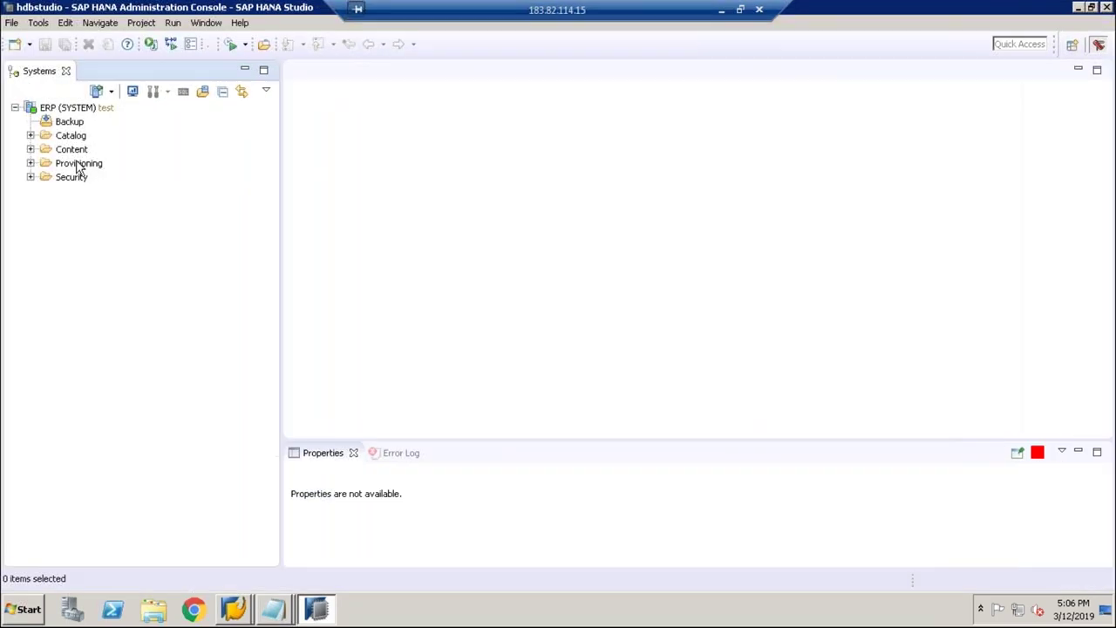
click(44, 112)
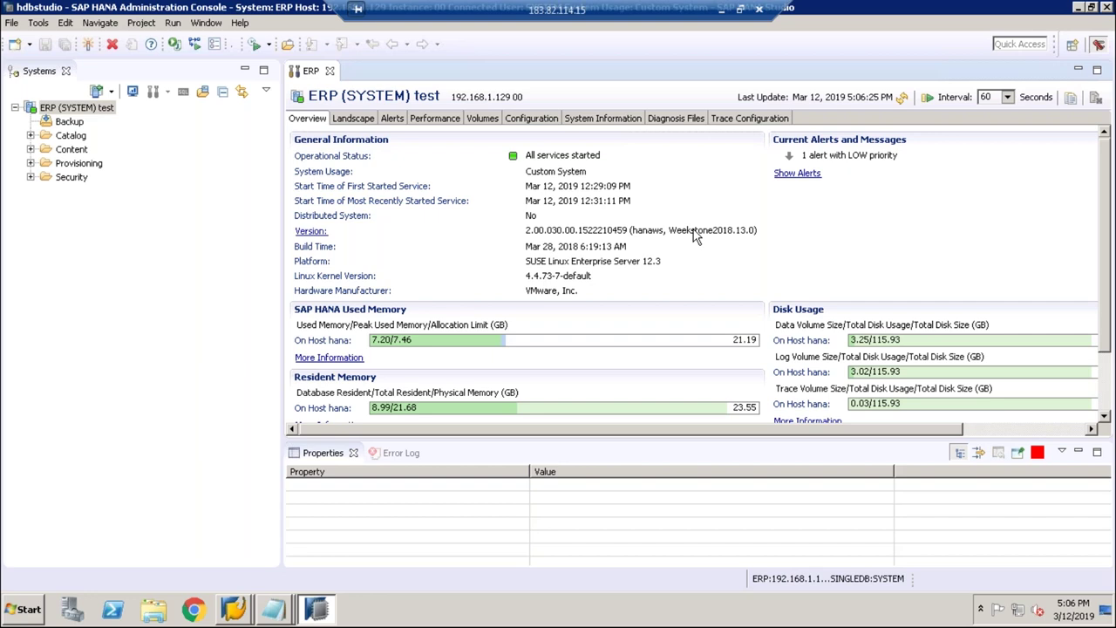
click(54, 110)
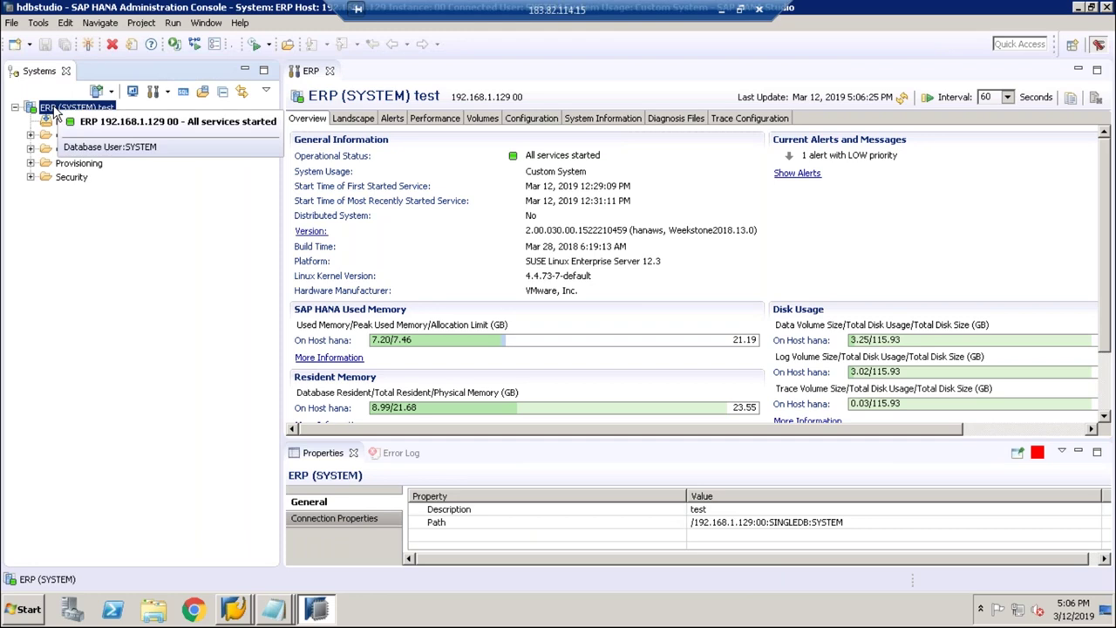
click(70, 166)
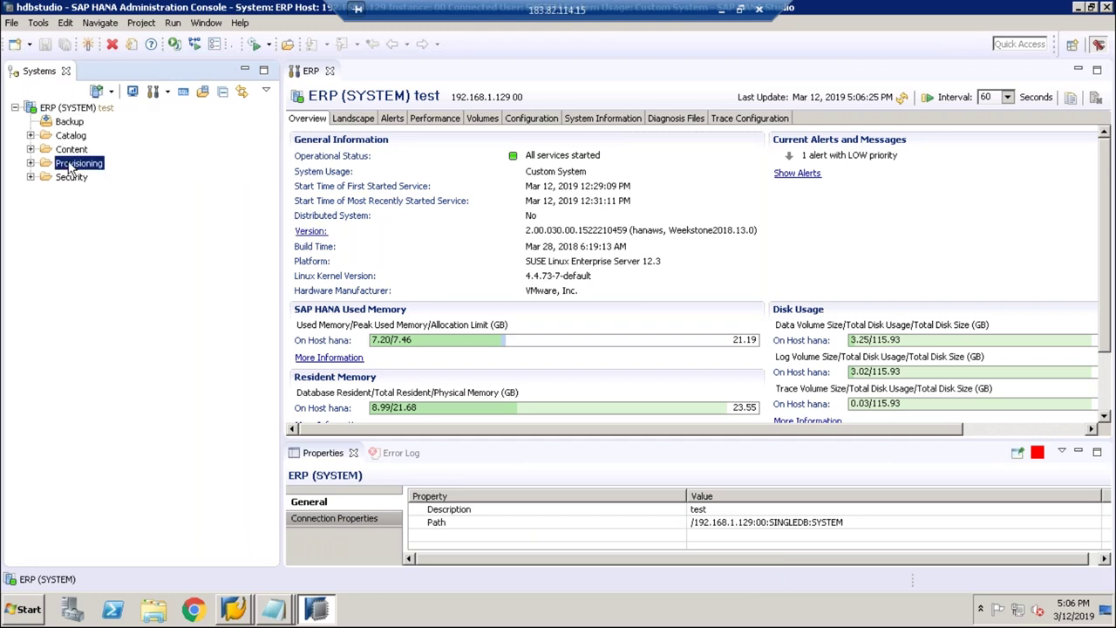
click(73, 178)
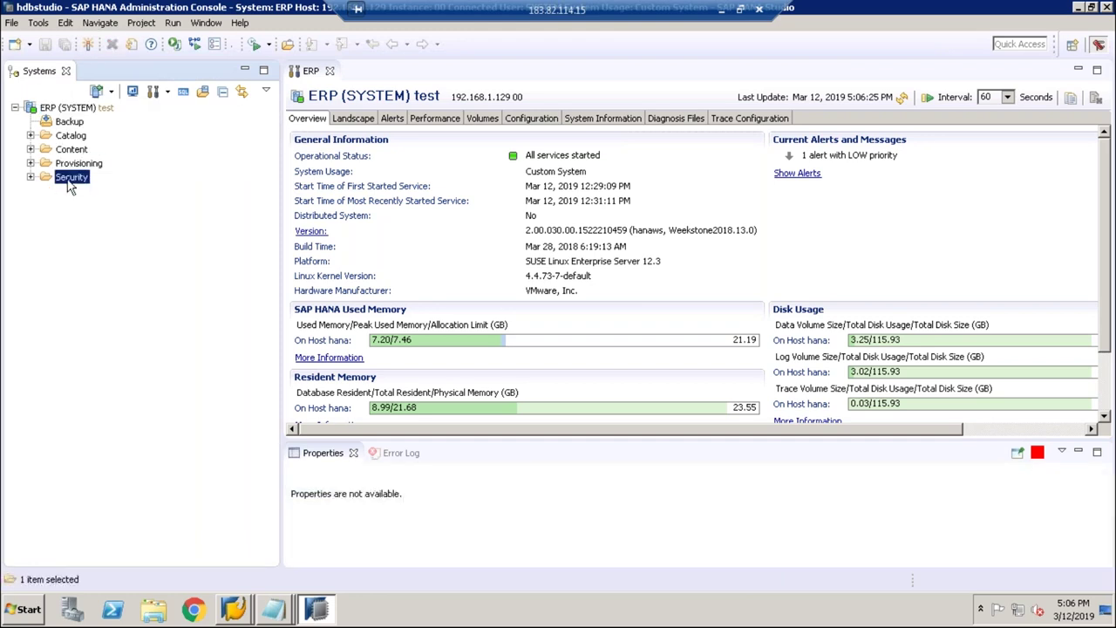
click(104, 110)
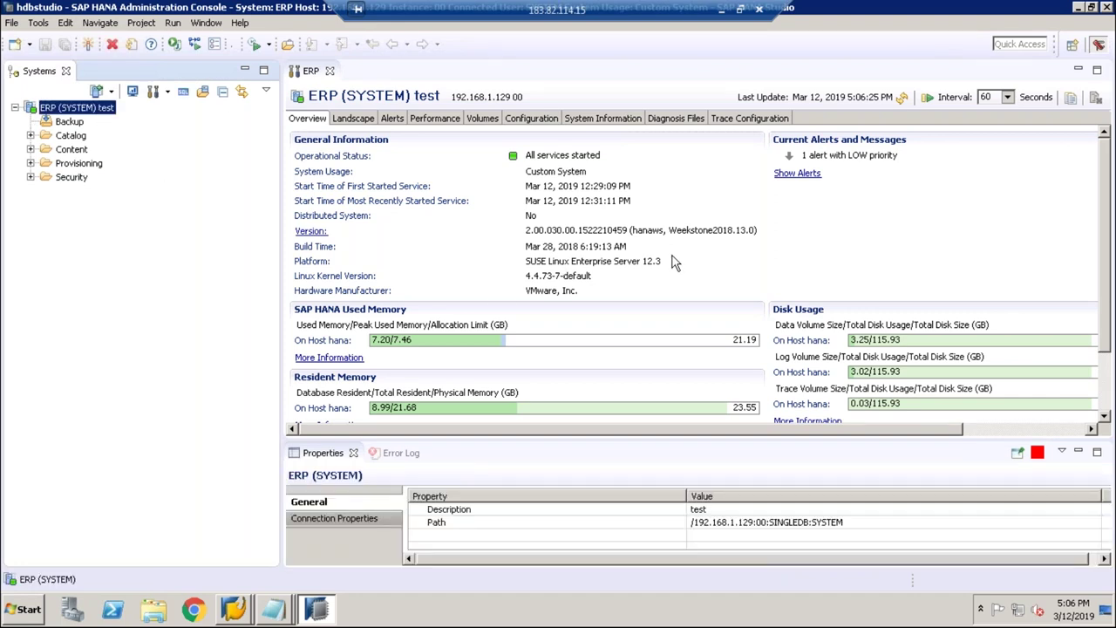
click(587, 270)
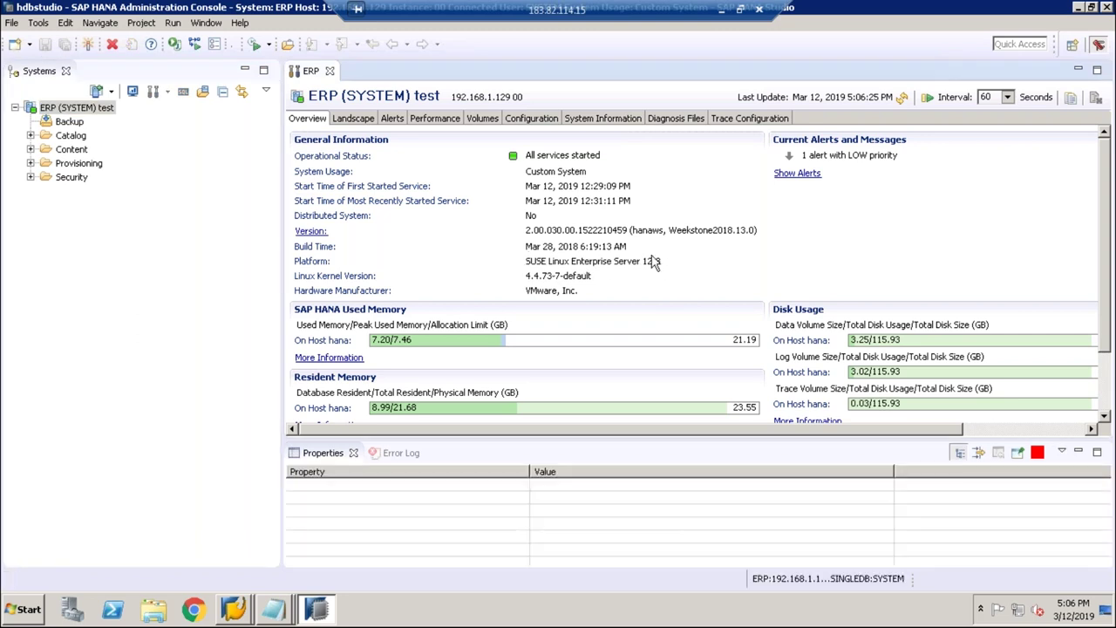
click(1078, 9)
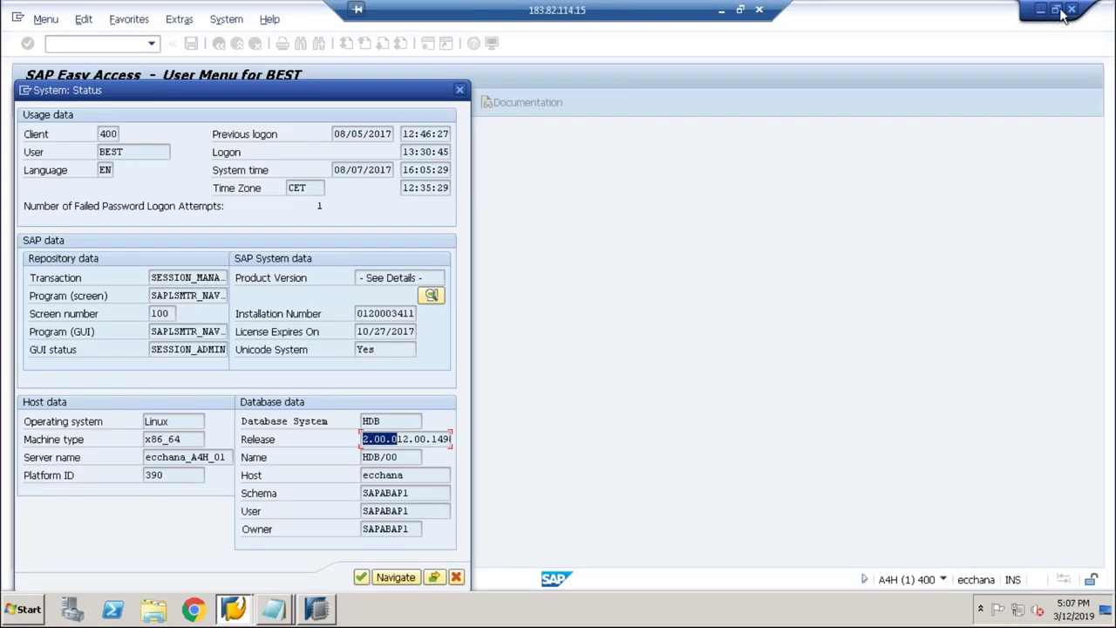
Step: Cancel the System: Status dialog and minimize the SAP Easy Access window
click(319, 610)
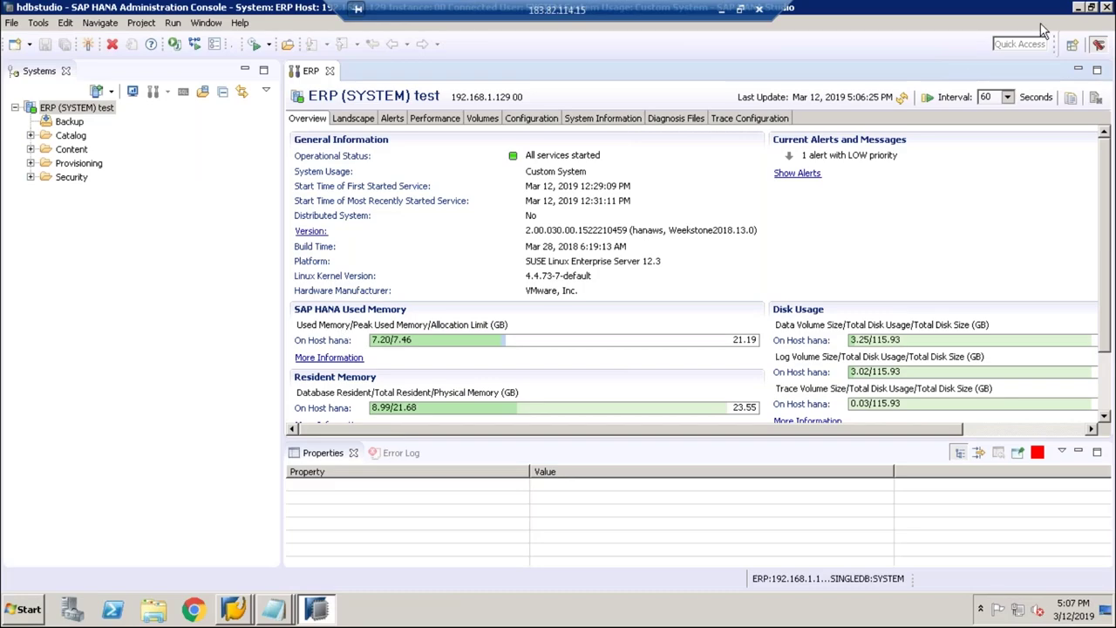
click(1079, 9)
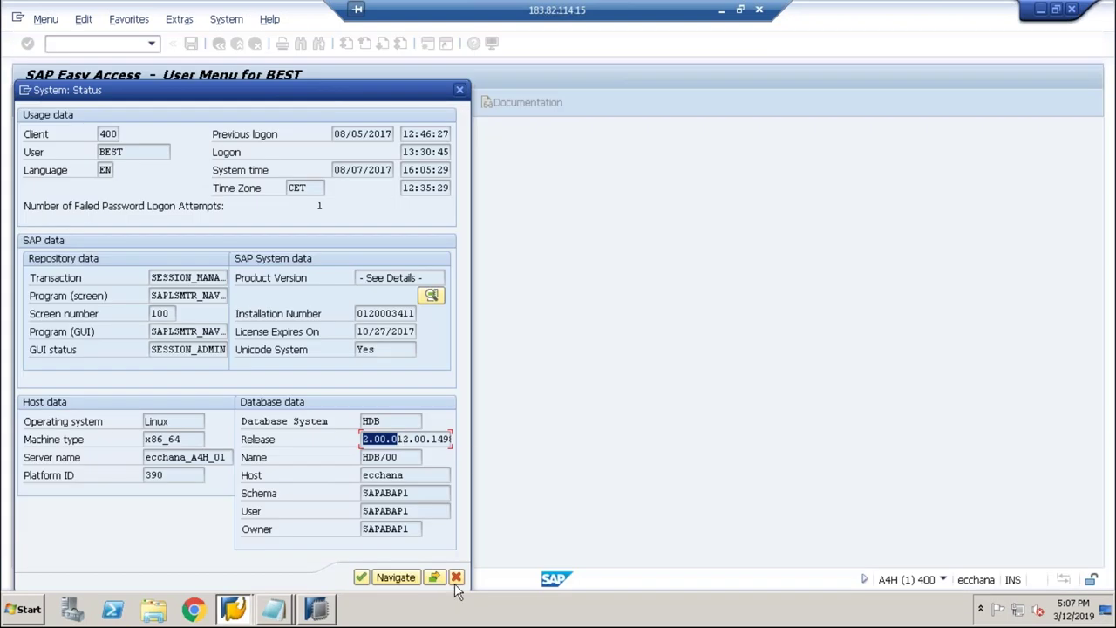
click(456, 578)
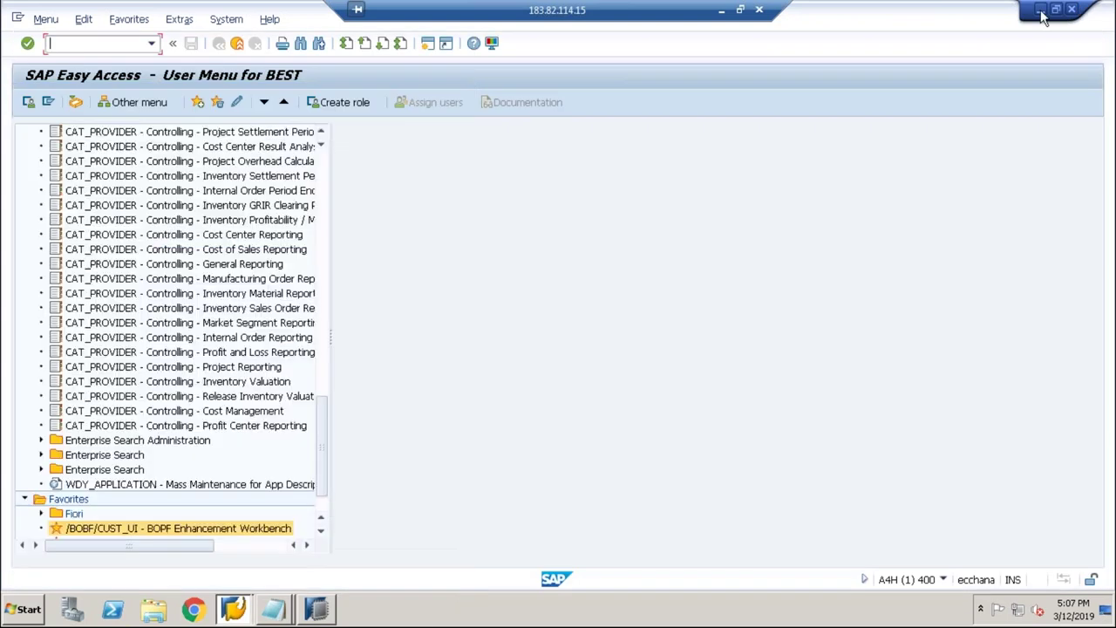
click(1040, 9)
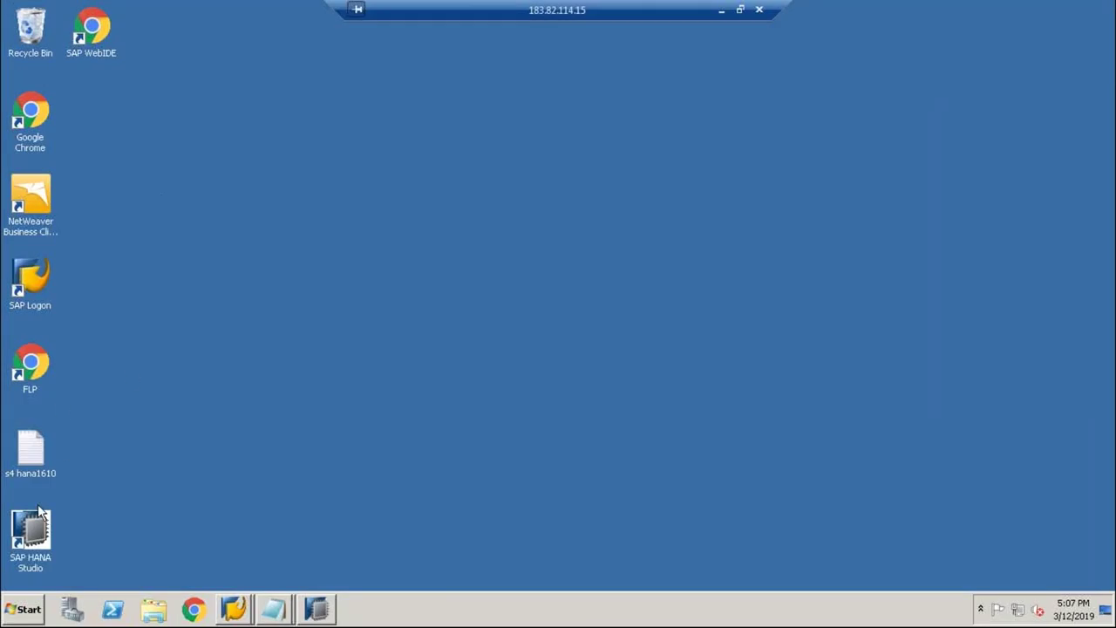
click(40, 530)
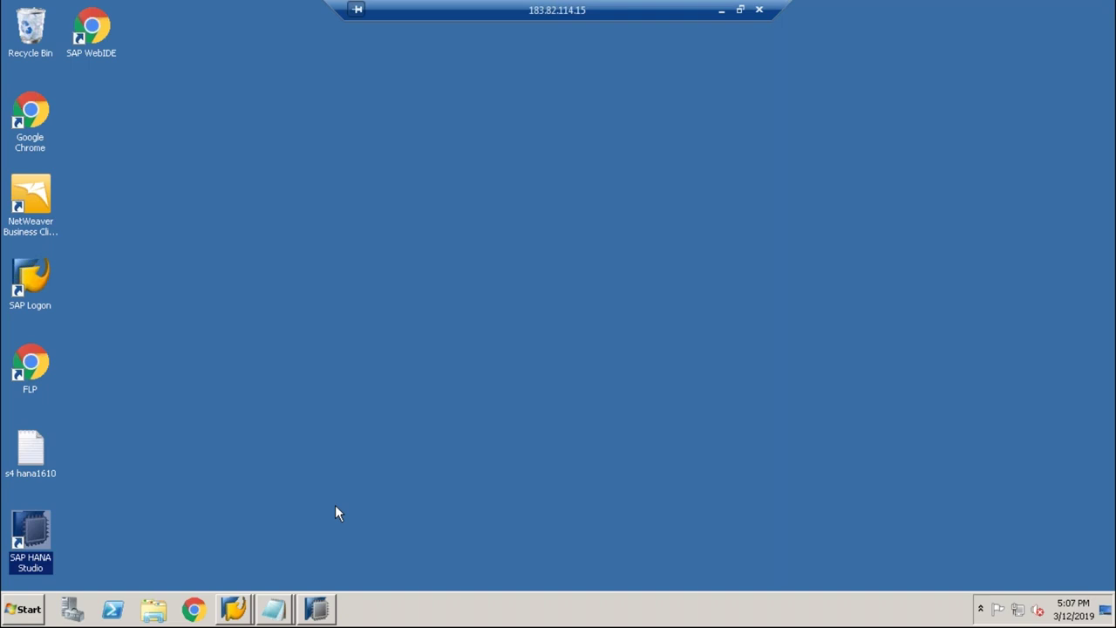
Step: Restore the SAP HANA Studio window from the taskbar
click(319, 609)
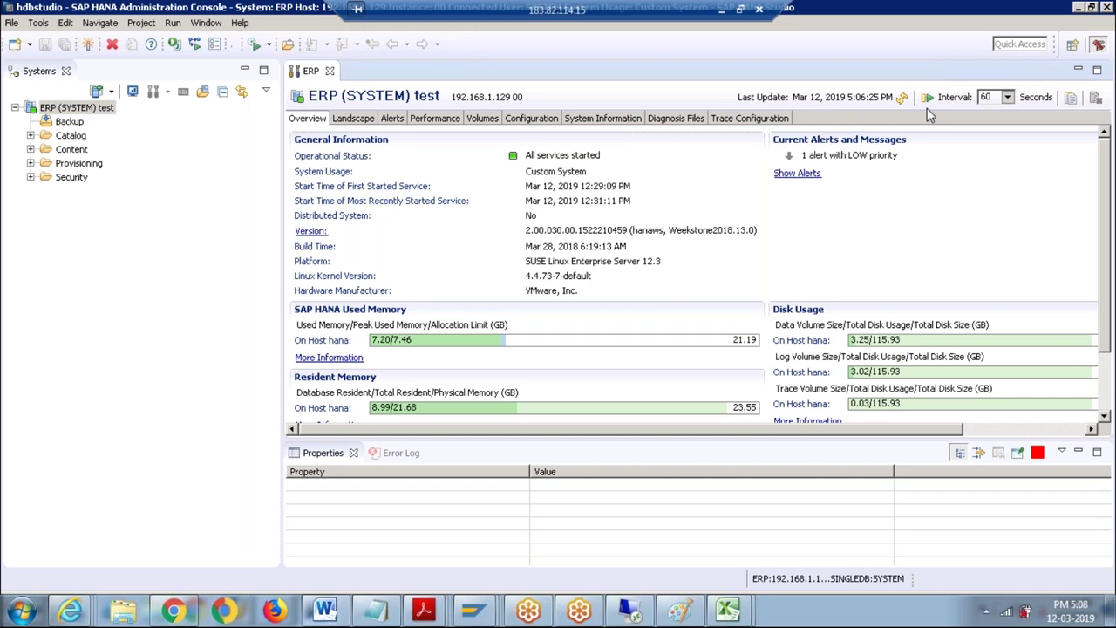
click(146, 270)
click(146, 270)
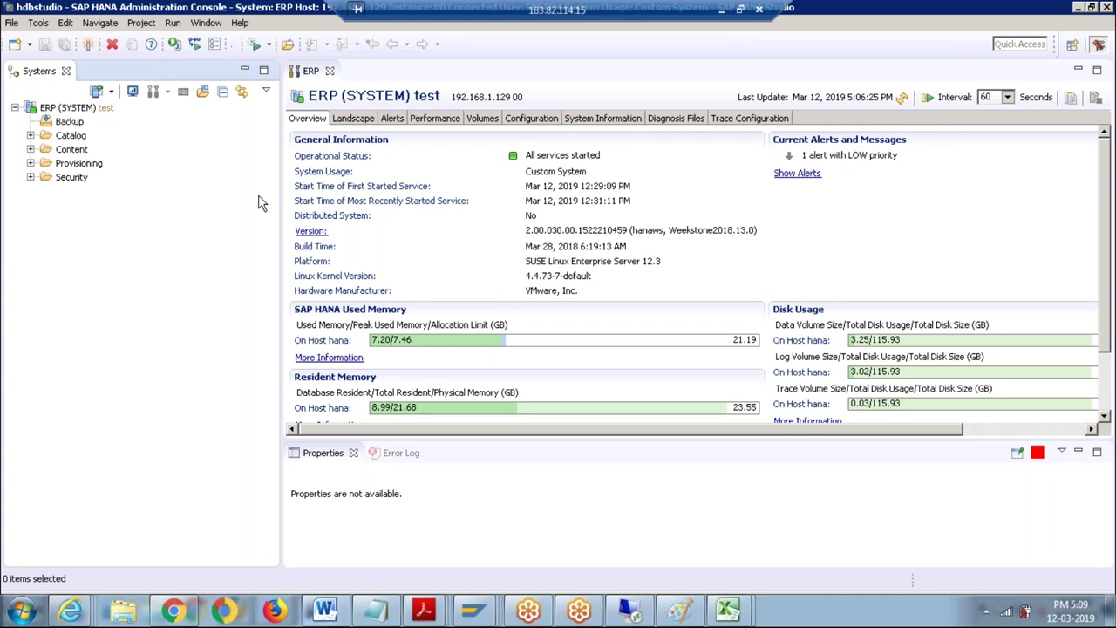
Step: Expand Provisioning, Content, Catalog and the SYSTEM schema to reach its empty Tables folder
click(31, 163)
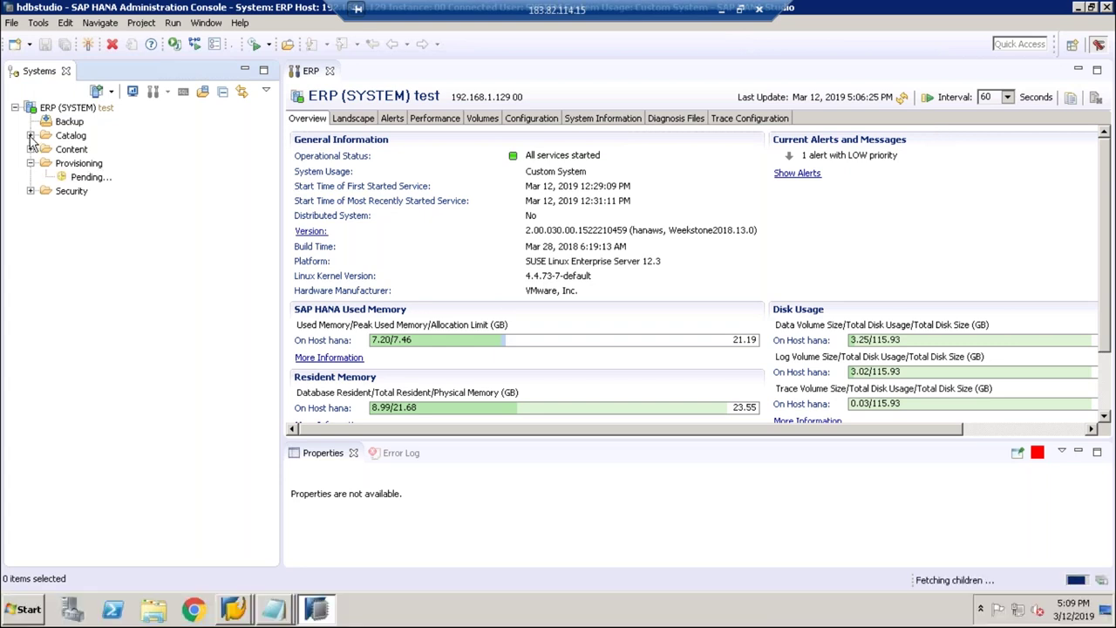
click(30, 149)
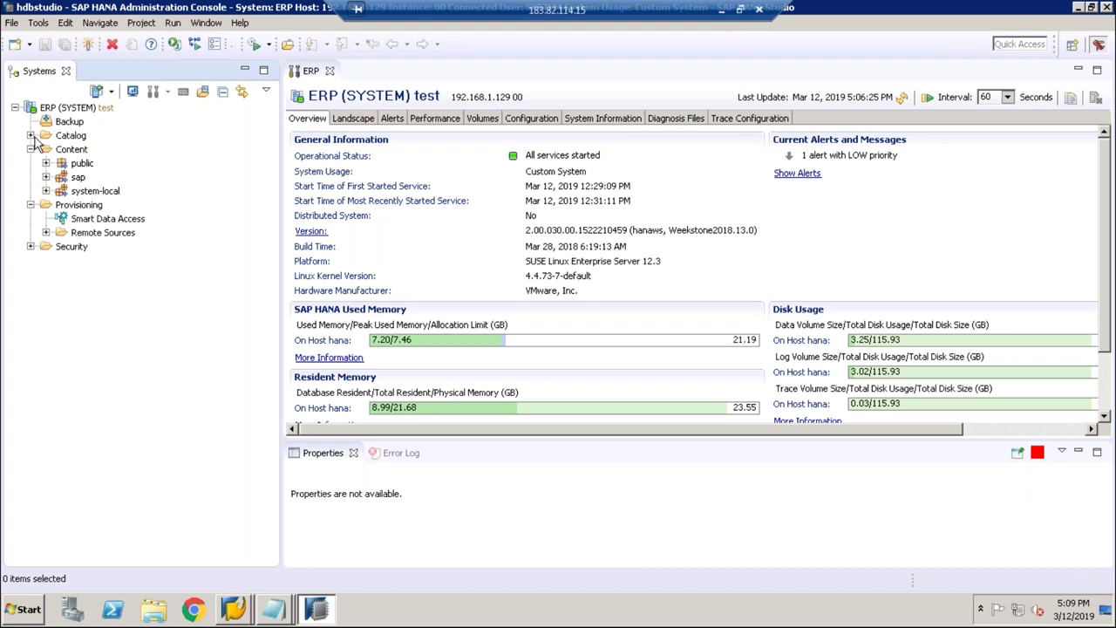
click(30, 135)
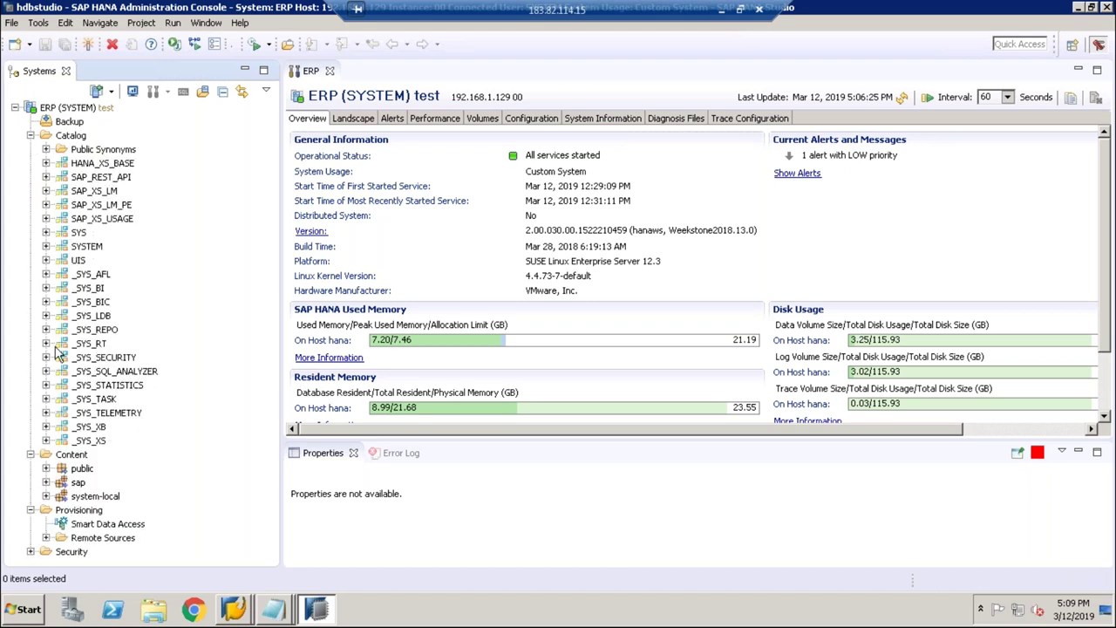
click(45, 247)
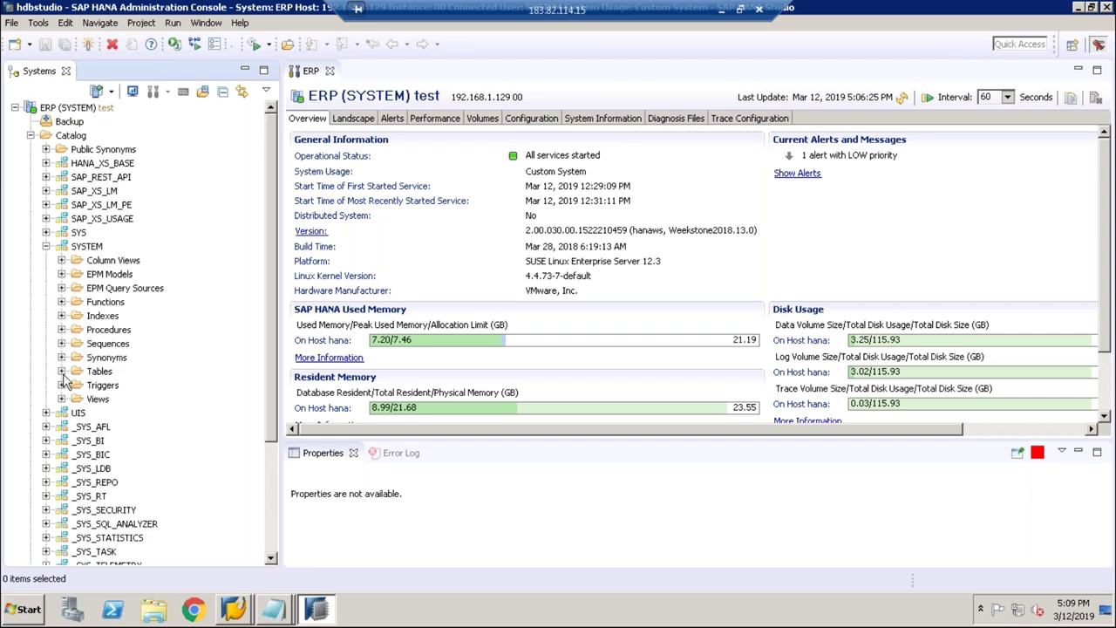
click(61, 371)
click(46, 247)
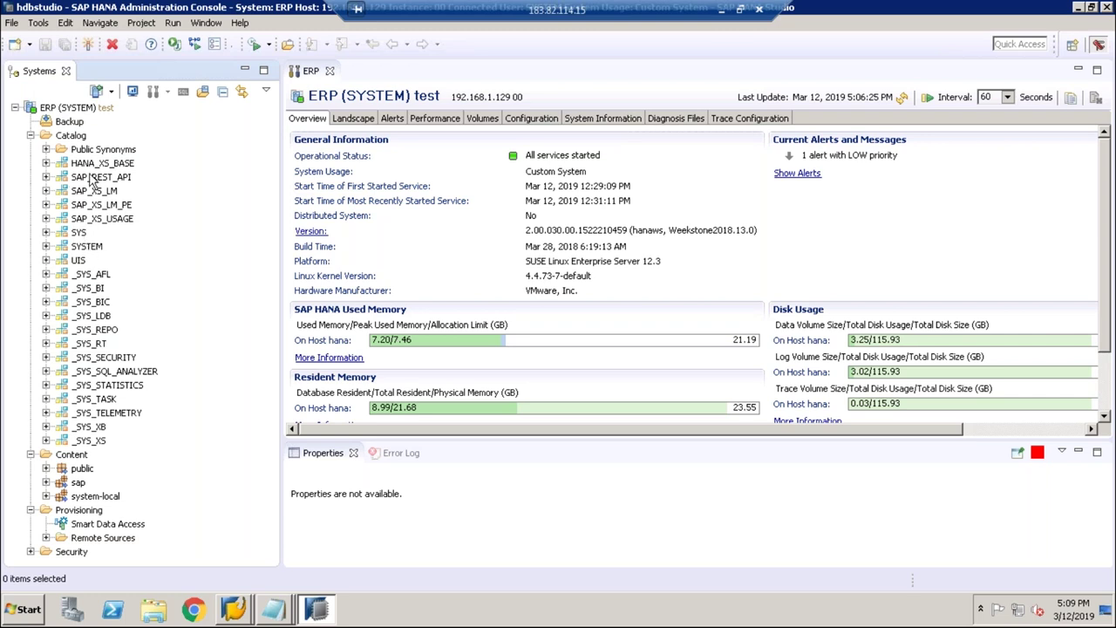
click(70, 107)
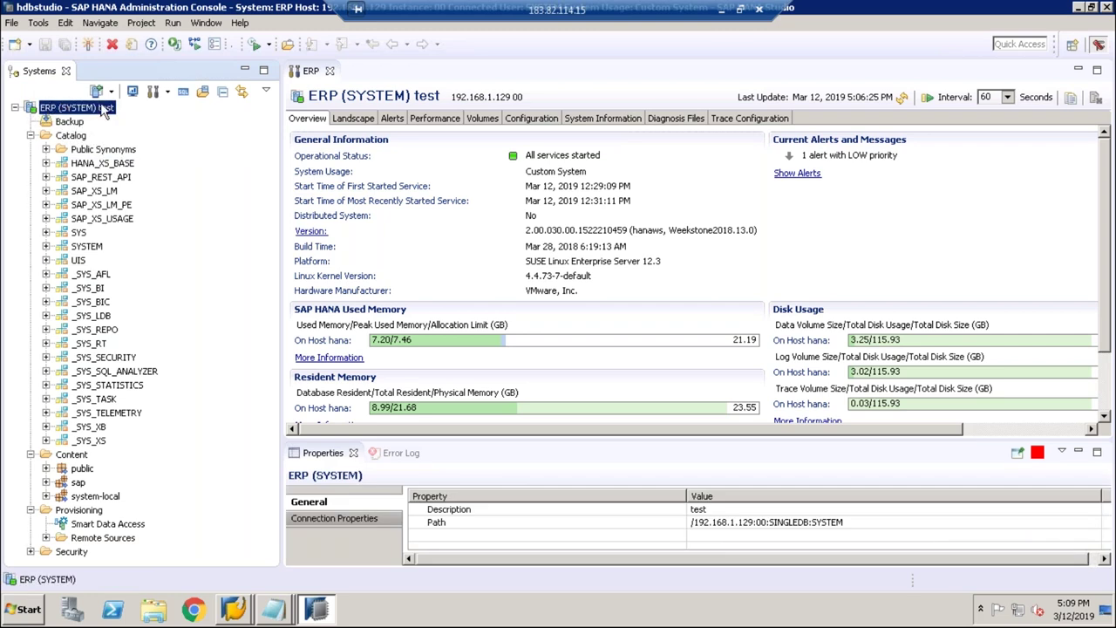
click(85, 247)
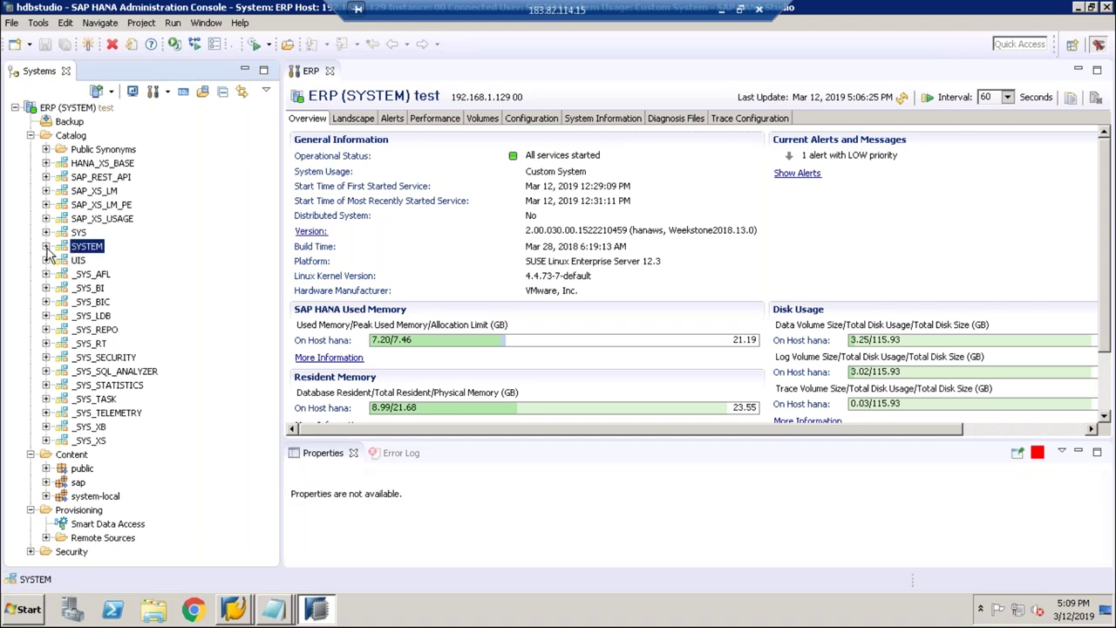
click(46, 246)
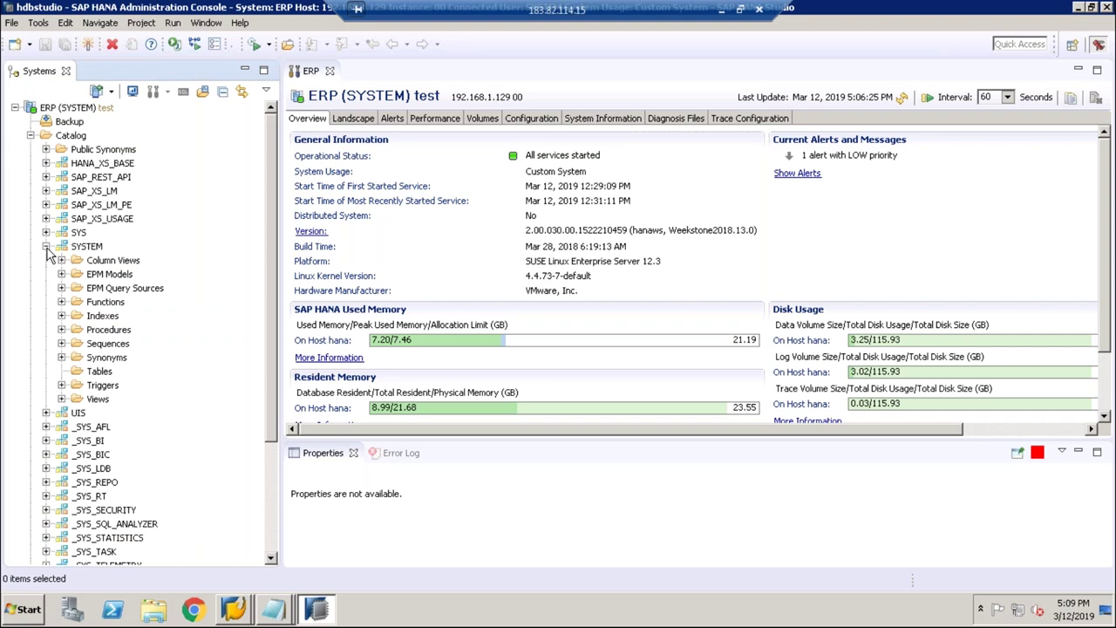
click(90, 375)
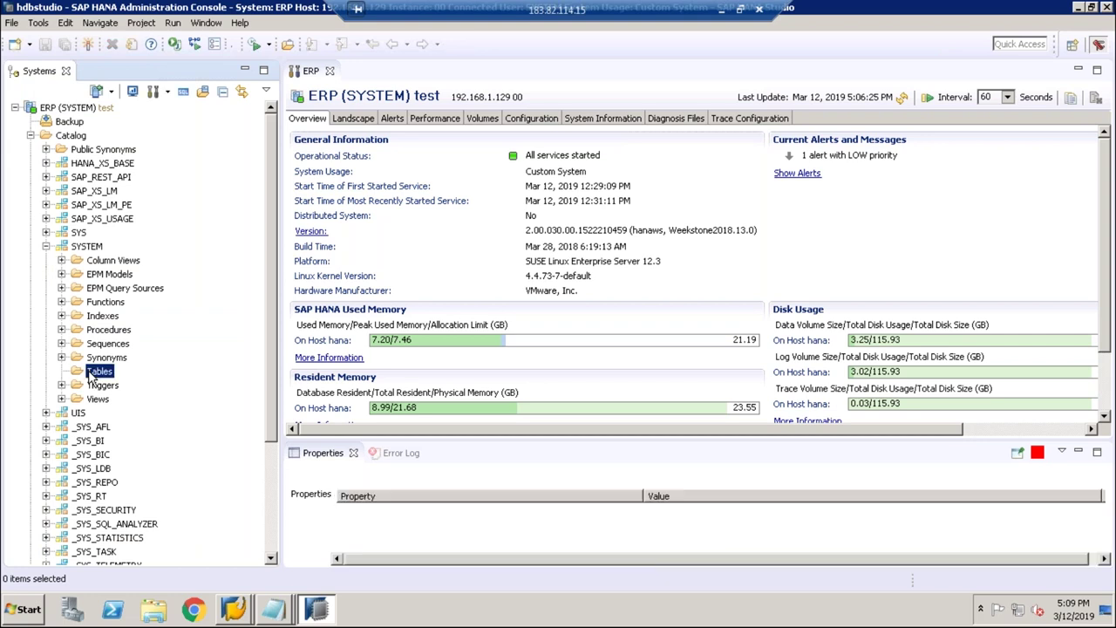
Step: Start a New Table under SYSTEM's Tables, check the storage Type list, then return to the ERP overview
right_click(89, 371)
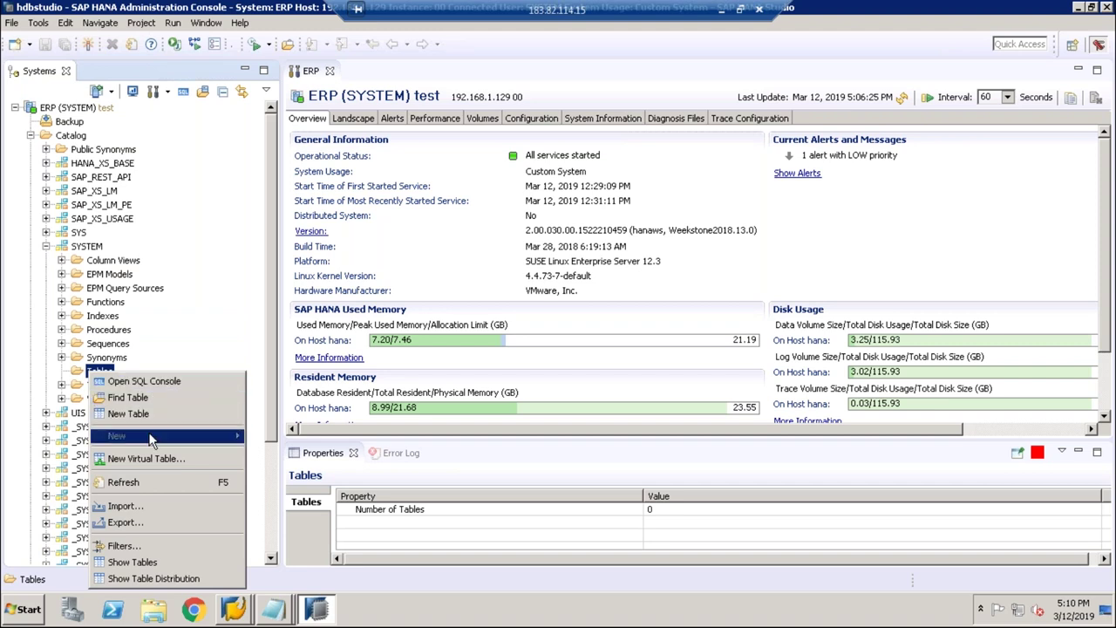
click(153, 414)
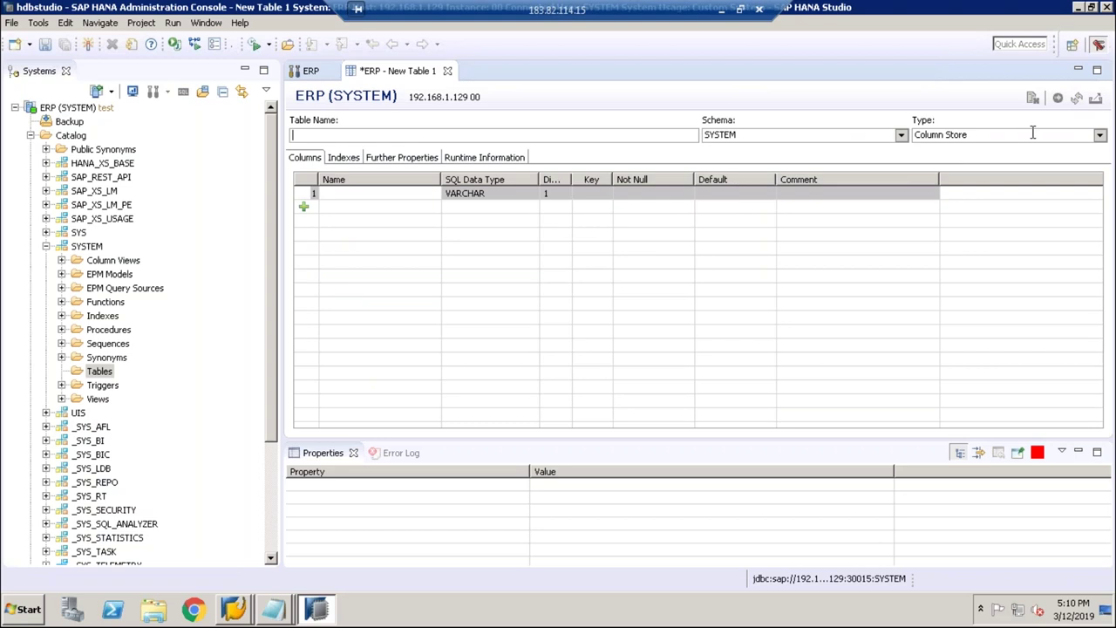
click(1100, 136)
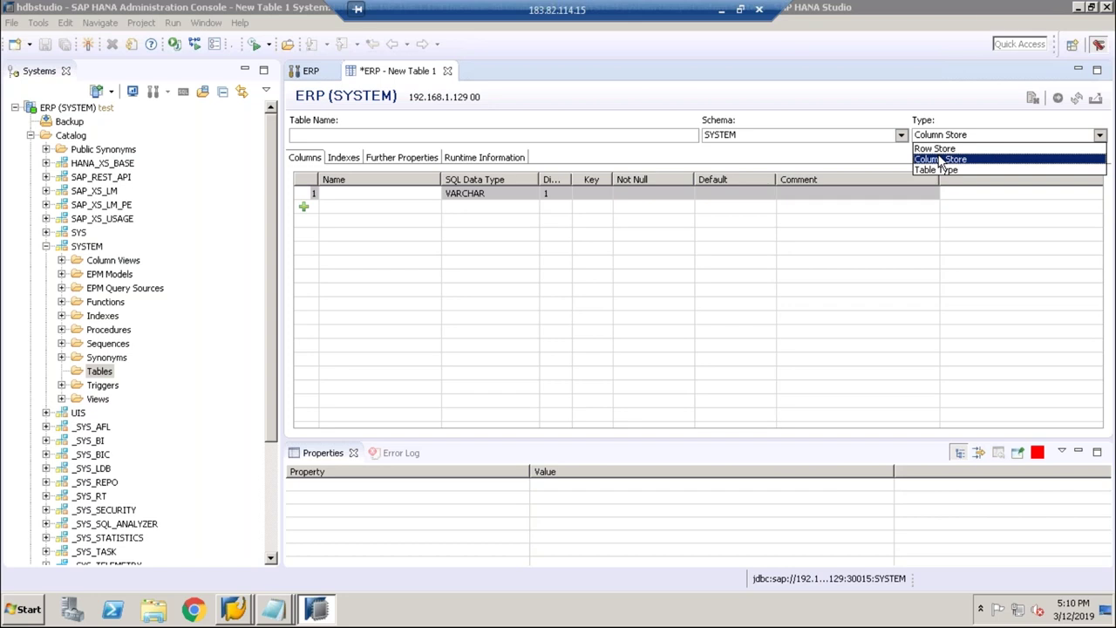
click(720, 9)
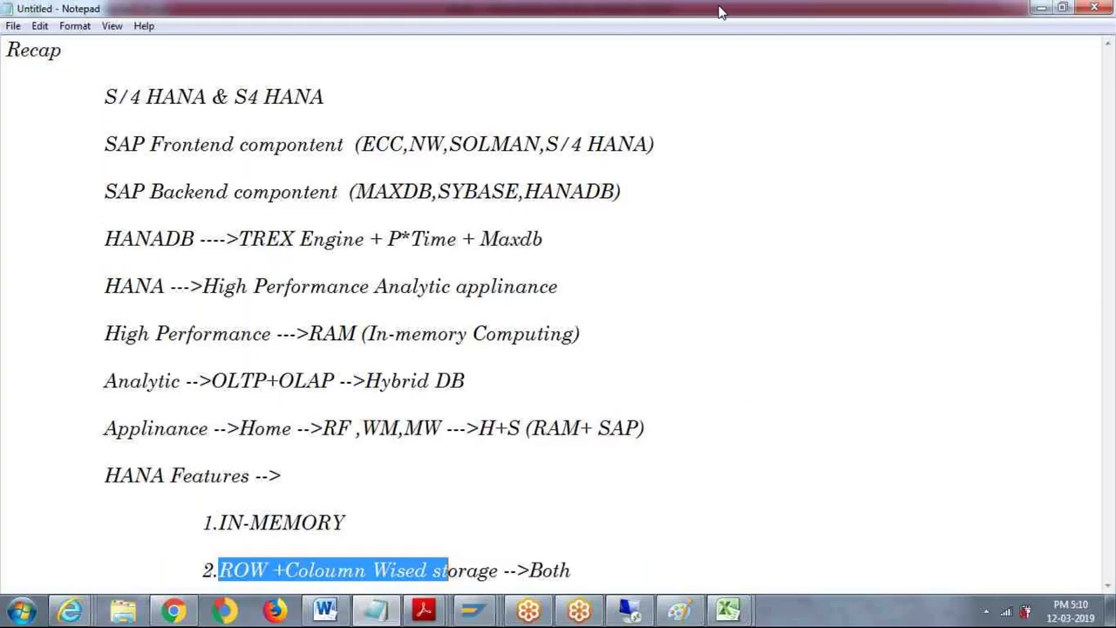
click(629, 609)
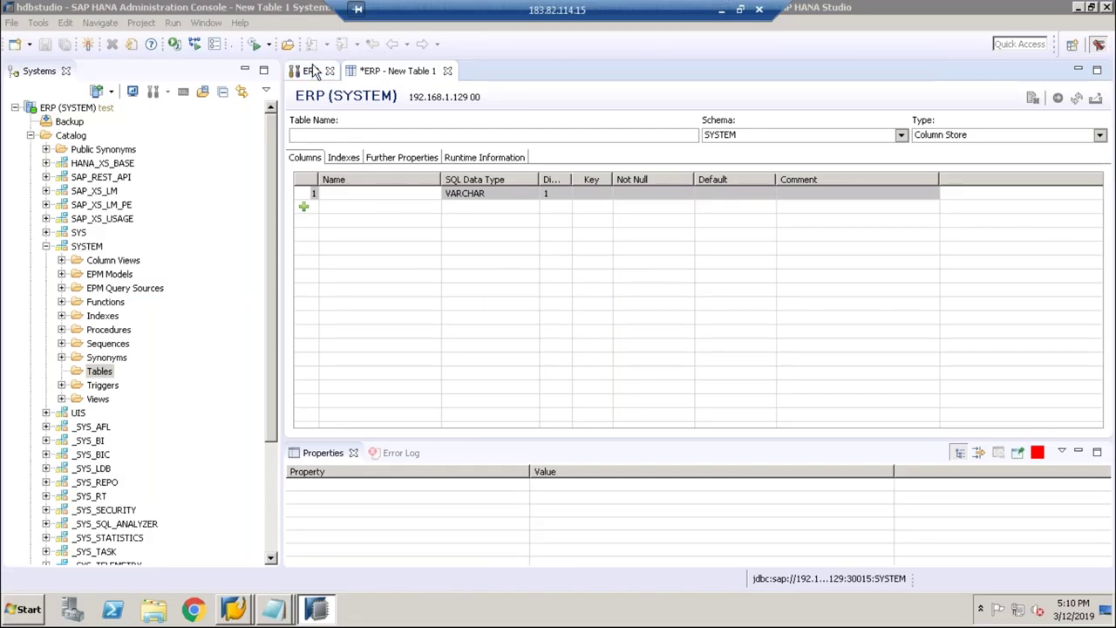
click(312, 70)
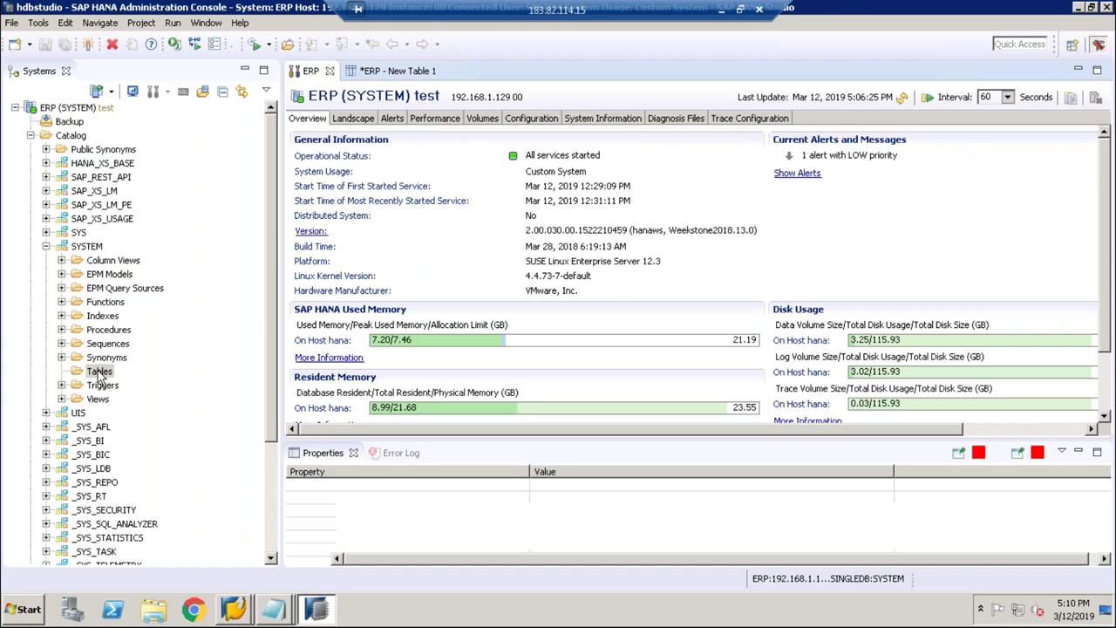
Step: Open a new SQL console for the SYSTEM schema's Tables folder
right_click(98, 373)
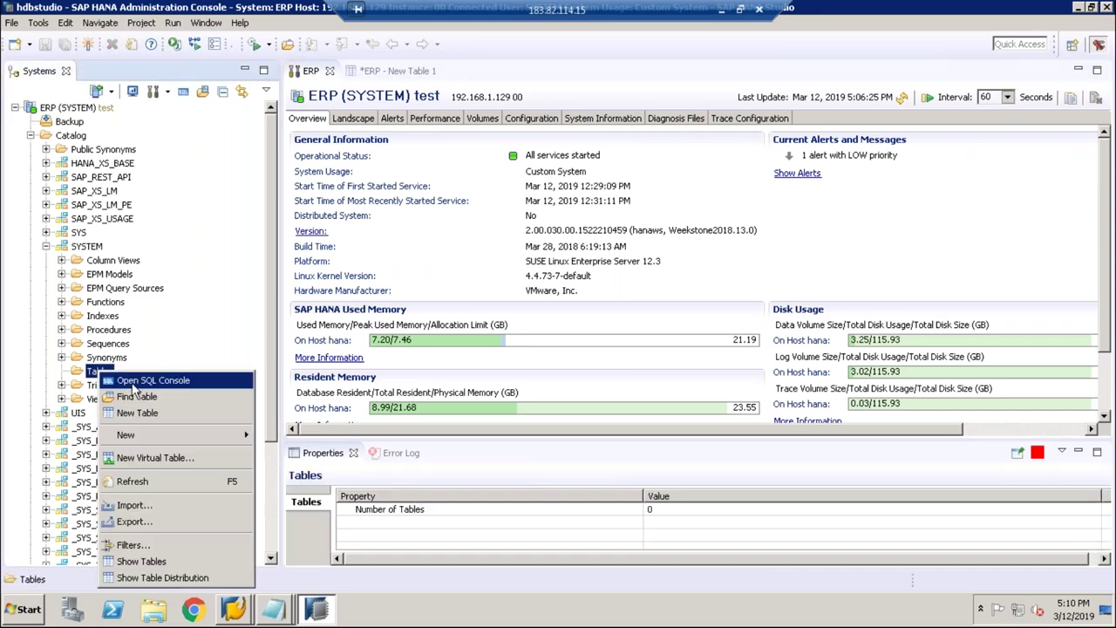
key(Escape)
double_click(99, 372)
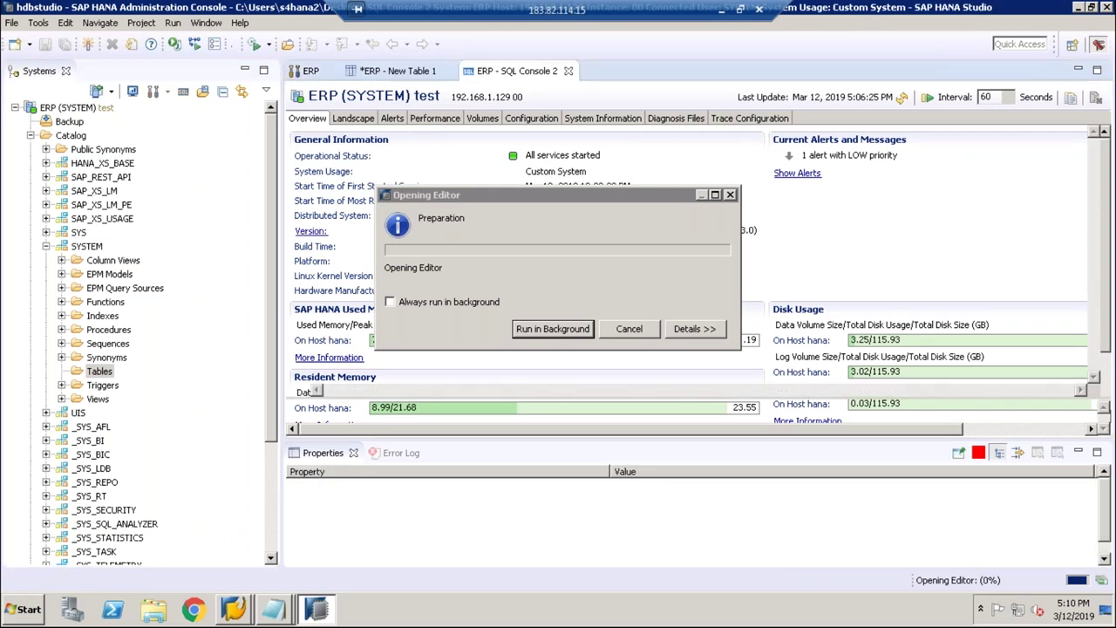
Step: Enter and run 'create coloumn table emp (empid int, empname varchar(00));', which fails with error 257
text(create tabe)
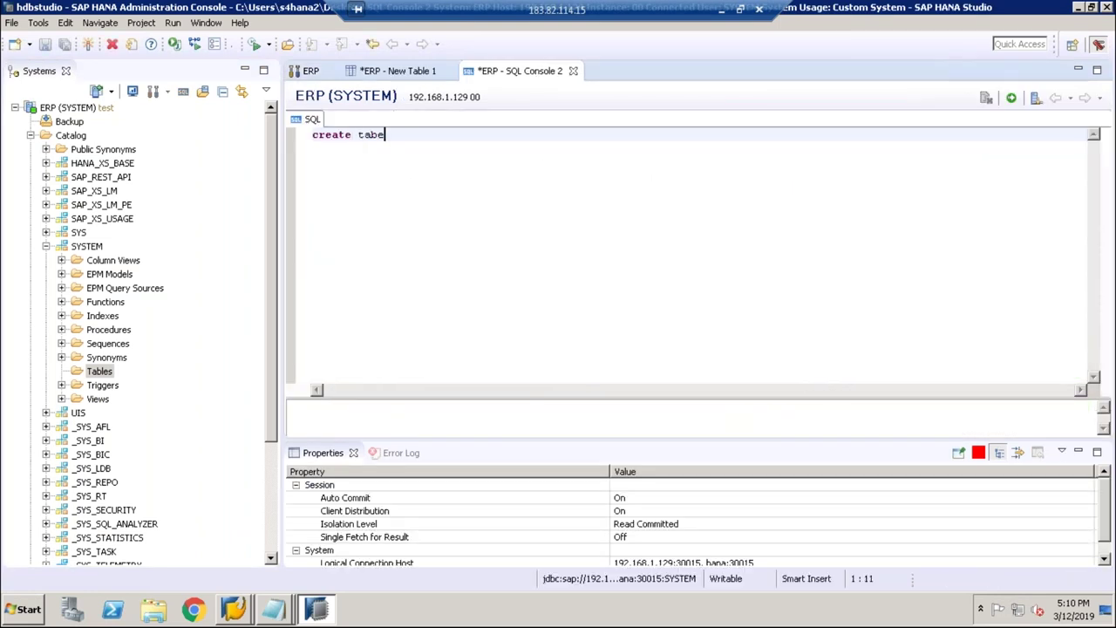
key(BackSpace)
key(BackSpace)
key(BackSpace)
key(BackSpace)
text(coloumn table em)
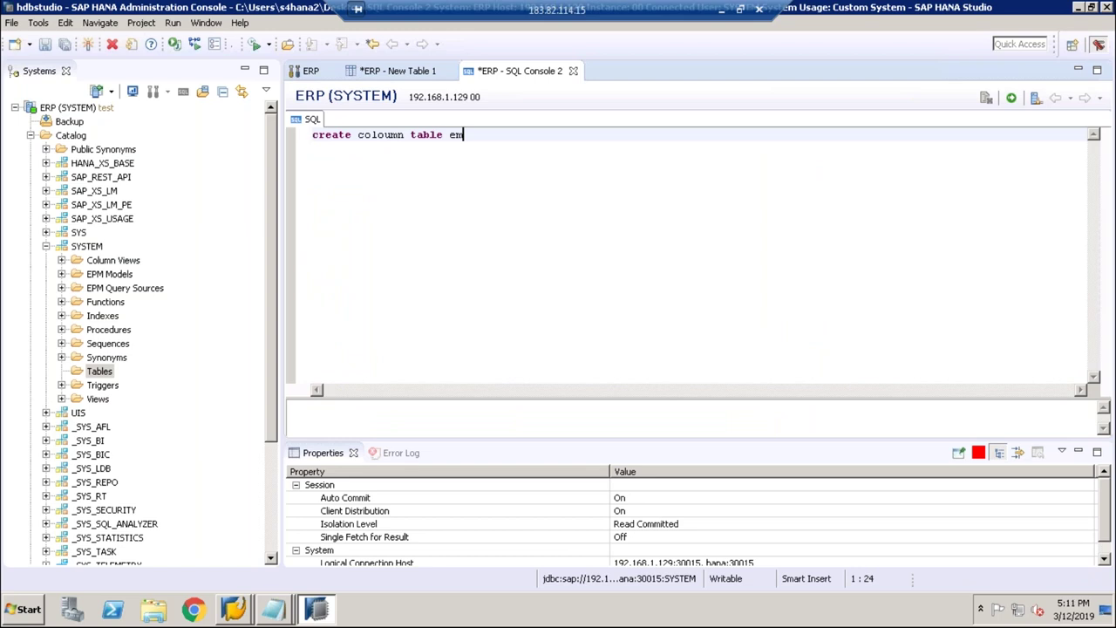
text(p (empid int ,empname varchar()
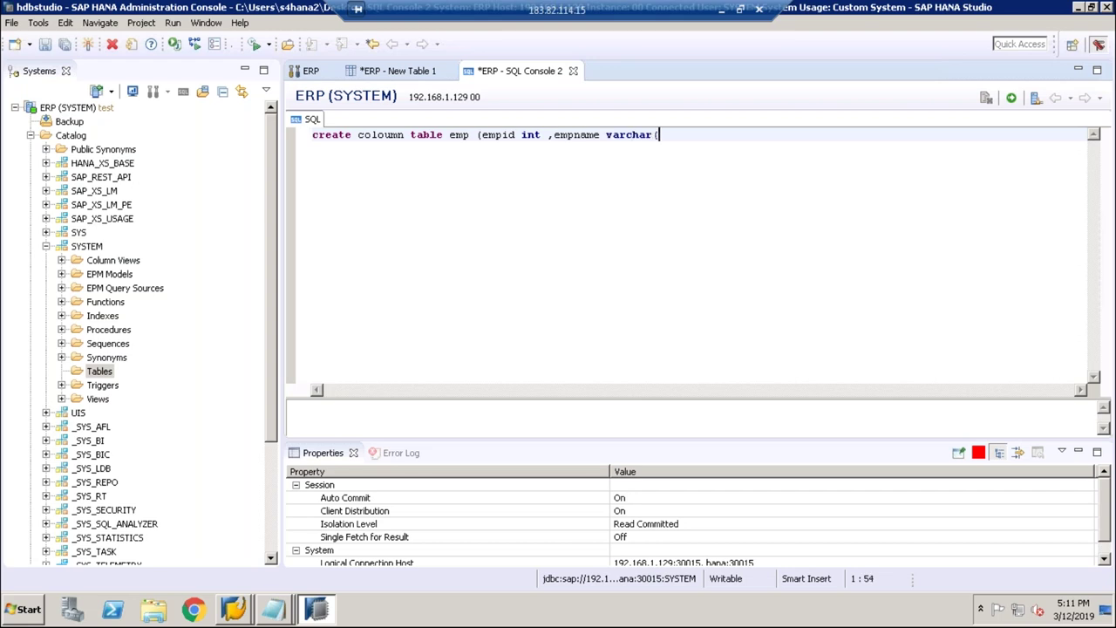
text(00));)
drag(692, 135, 312, 133)
click(1012, 100)
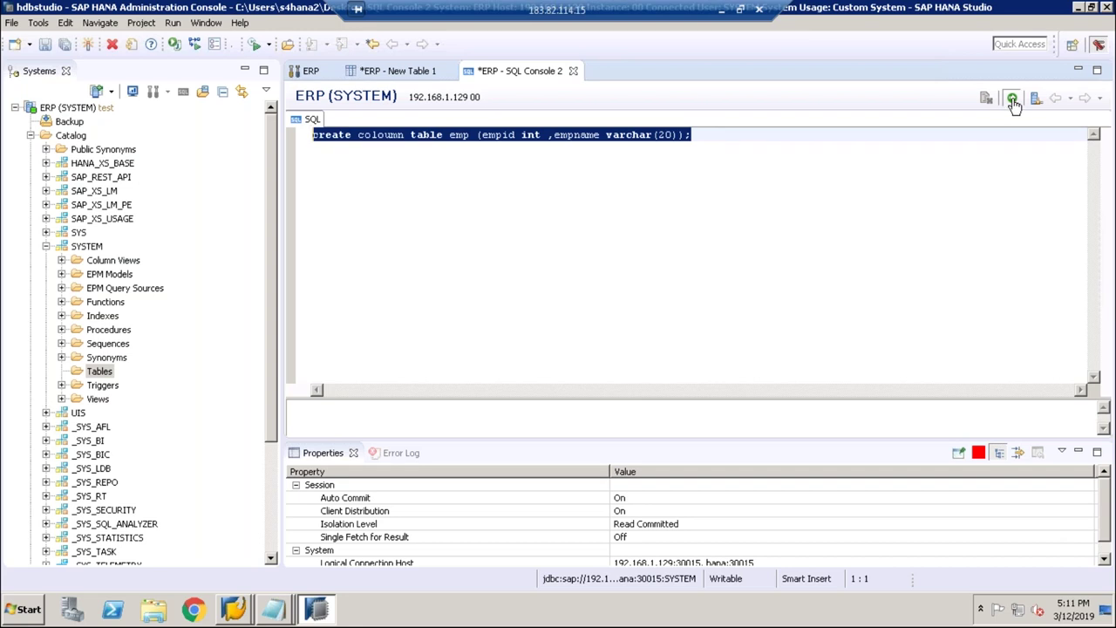
click(887, 253)
click(638, 253)
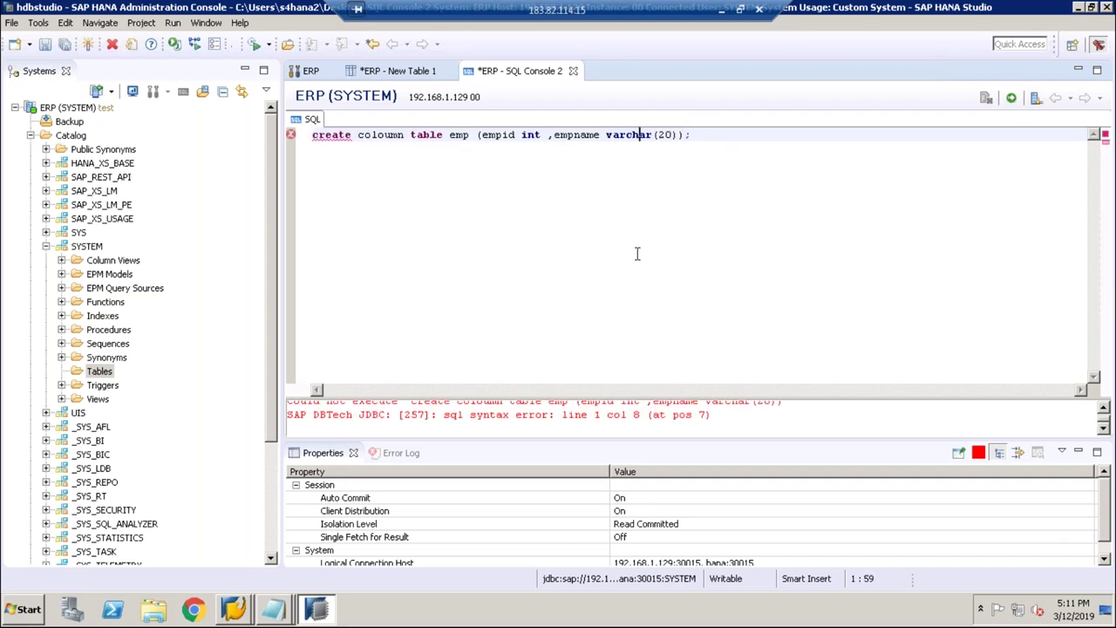
Step: Inspect the failed emp statement and its error message in the editor
click(336, 135)
right_click(337, 135)
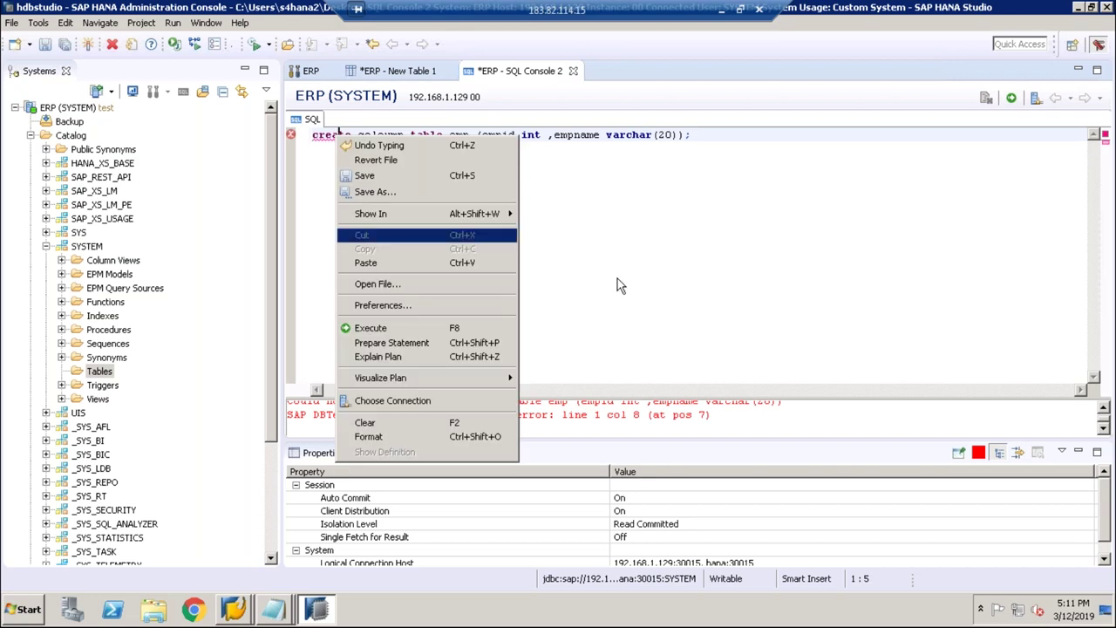
click(490, 232)
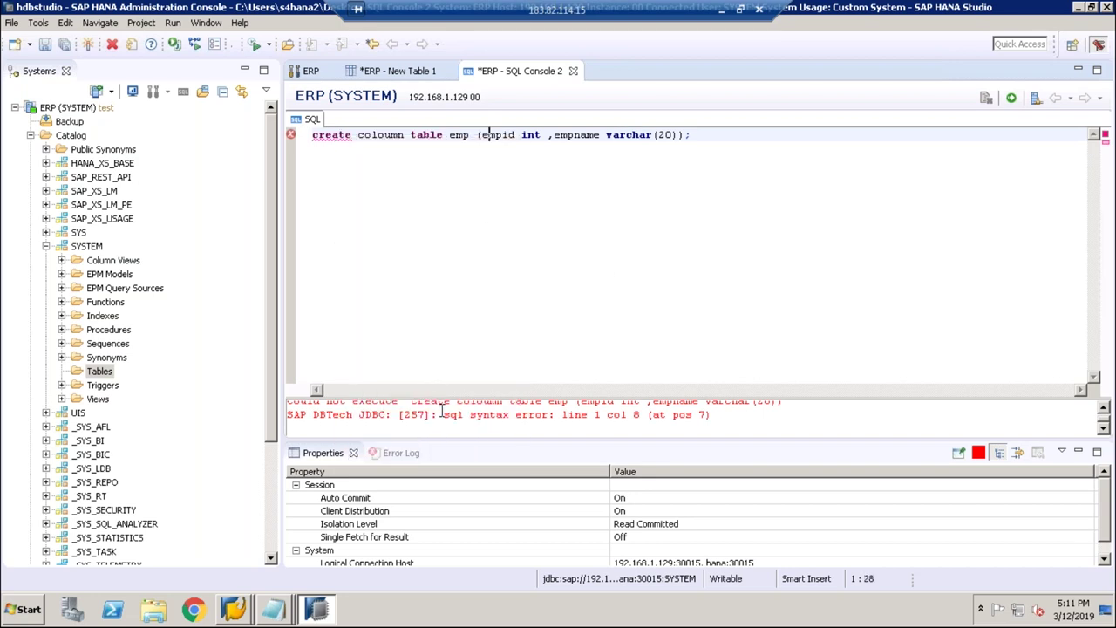
scroll(443, 411, up, 1)
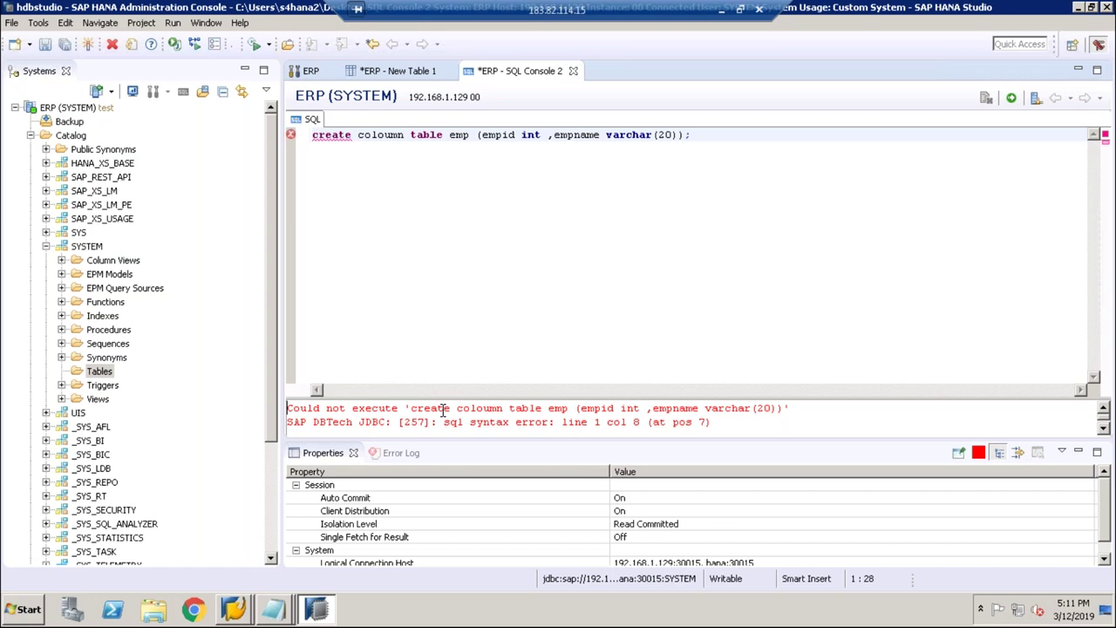
scroll(443, 413, down, 1)
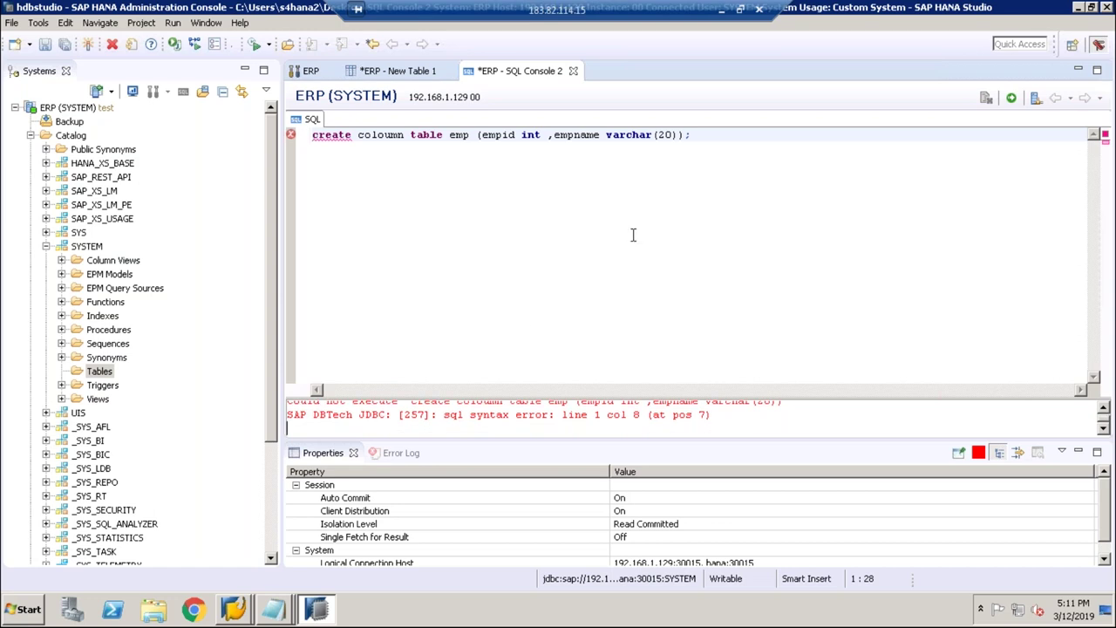
click(643, 147)
click(695, 134)
drag(401, 416, 705, 395)
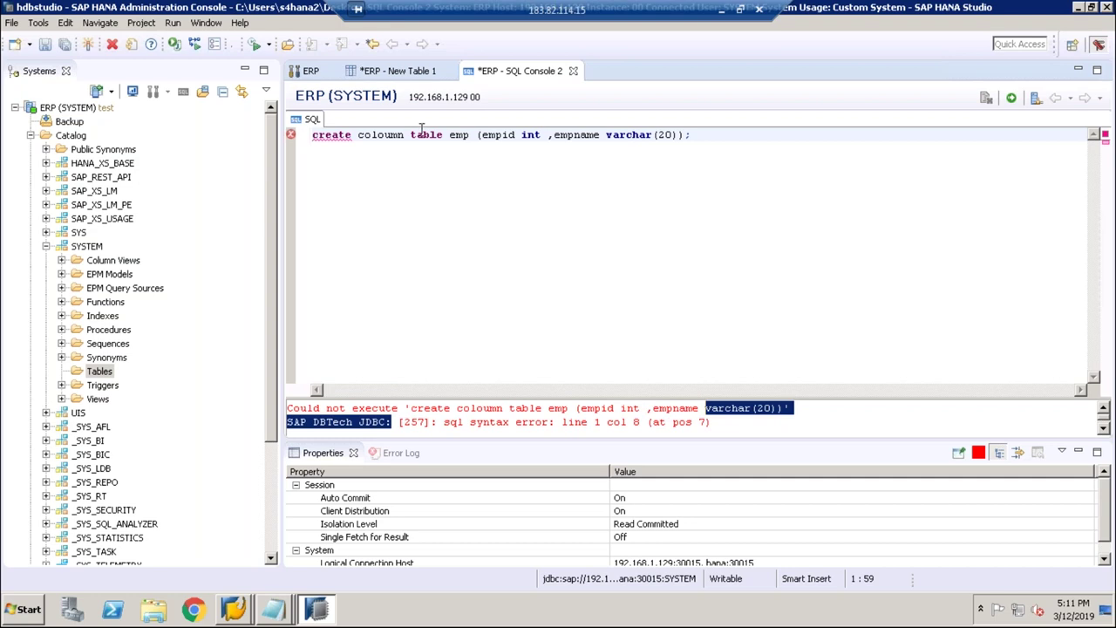
Step: Retype the ending of 'create' and remove the space after int
right_click(330, 134)
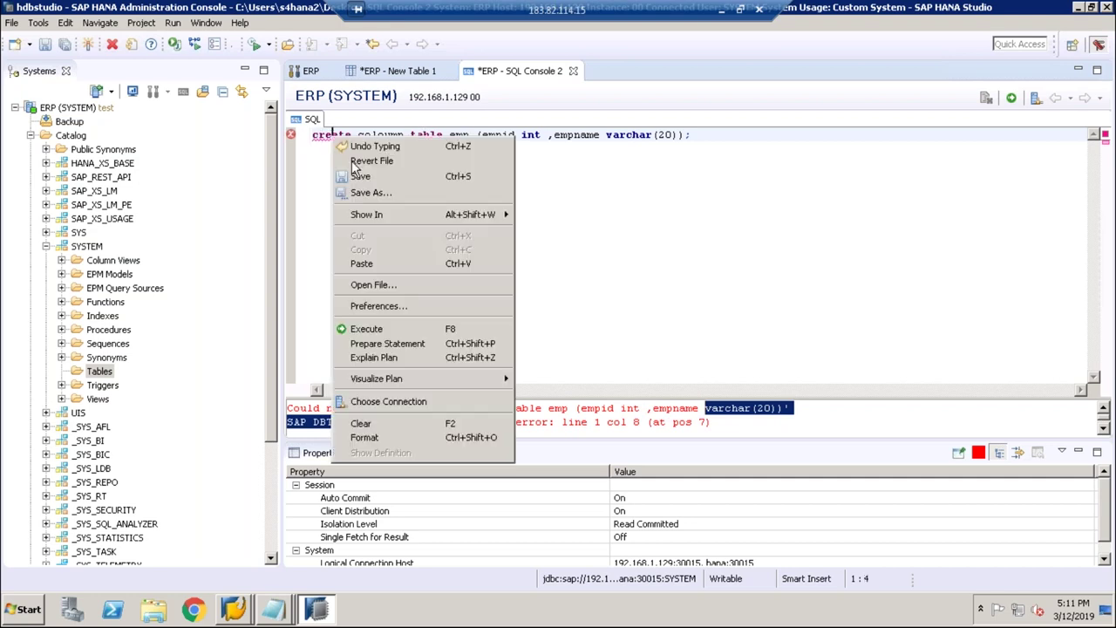
click(642, 243)
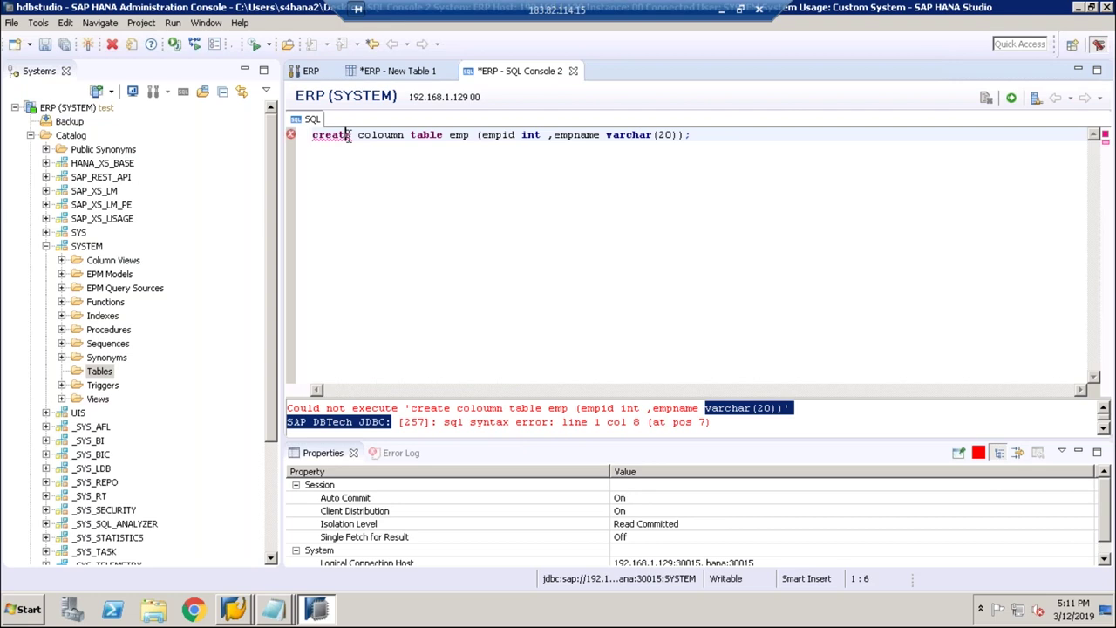
key(Delete)
key(Delete)
key(BackSpace)
text(te)
click(438, 154)
click(450, 140)
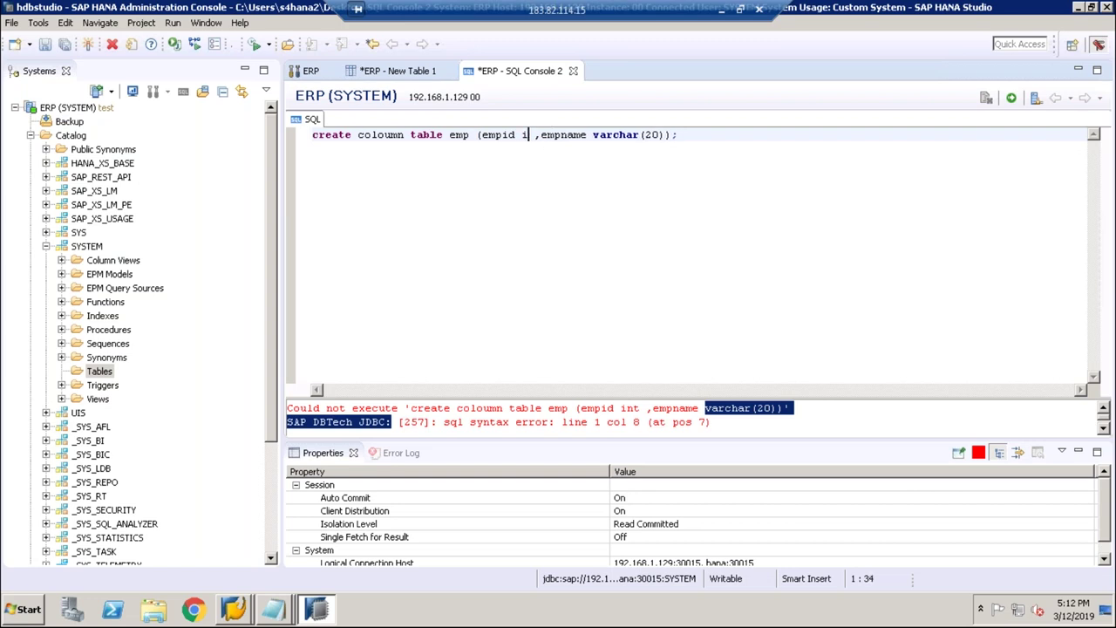
key(BackSpace)
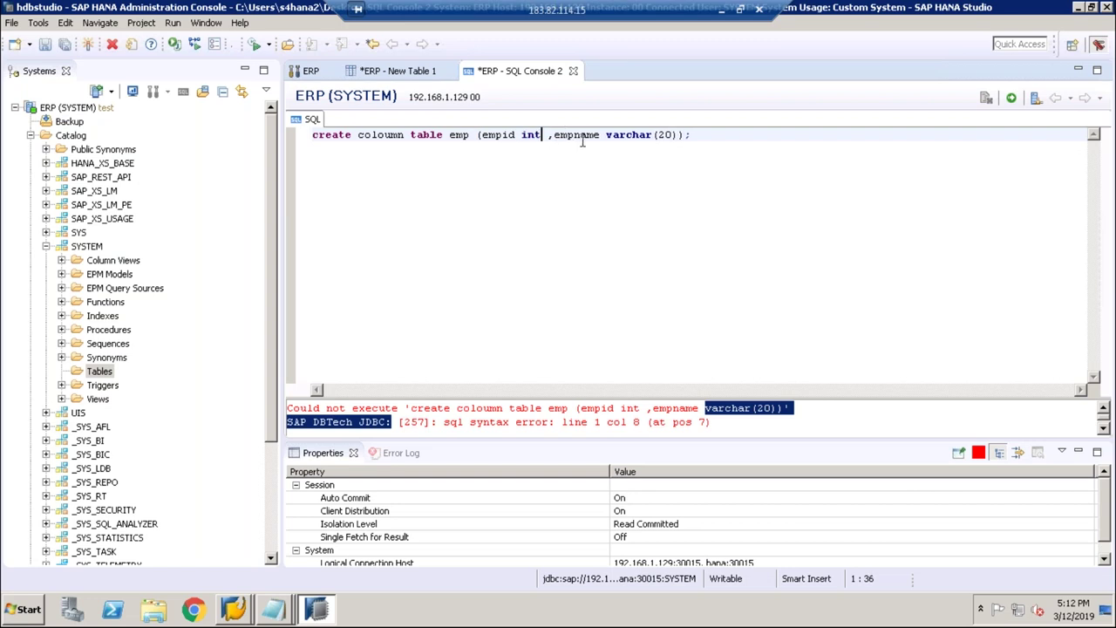
Step: Select and rerun the edited statement, then check the error's column position
click(679, 135)
click(687, 135)
drag(695, 135, 310, 134)
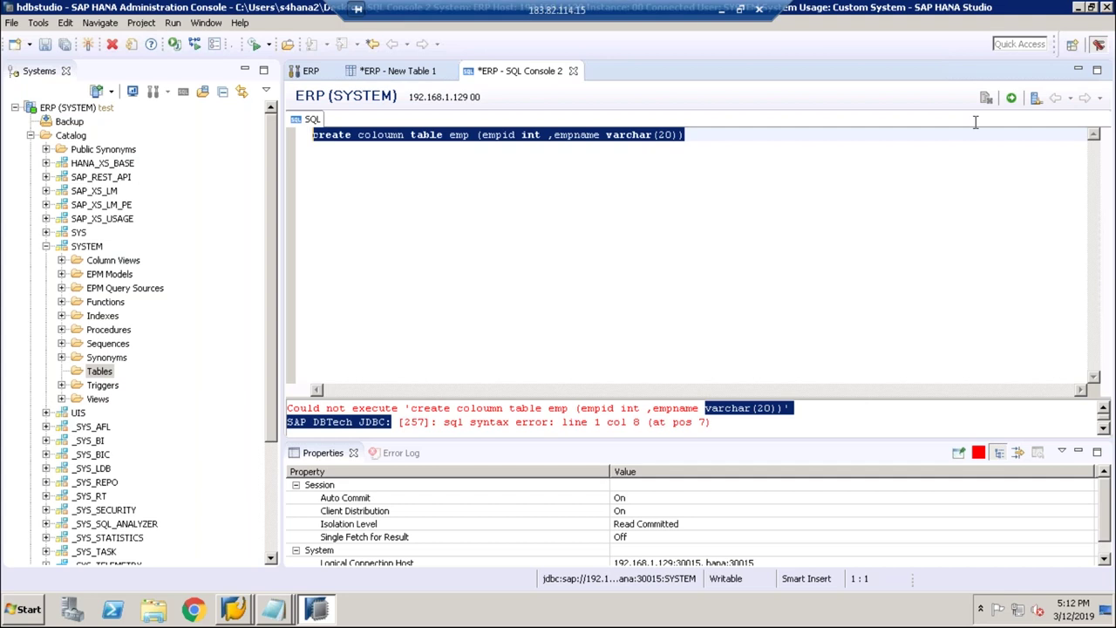
click(1010, 98)
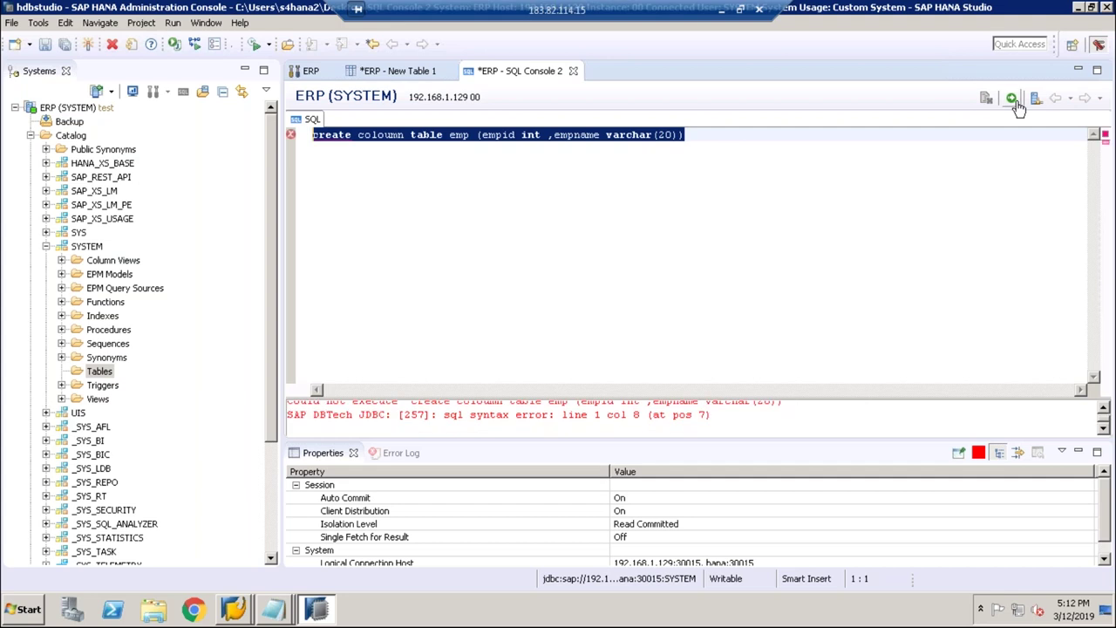
click(912, 144)
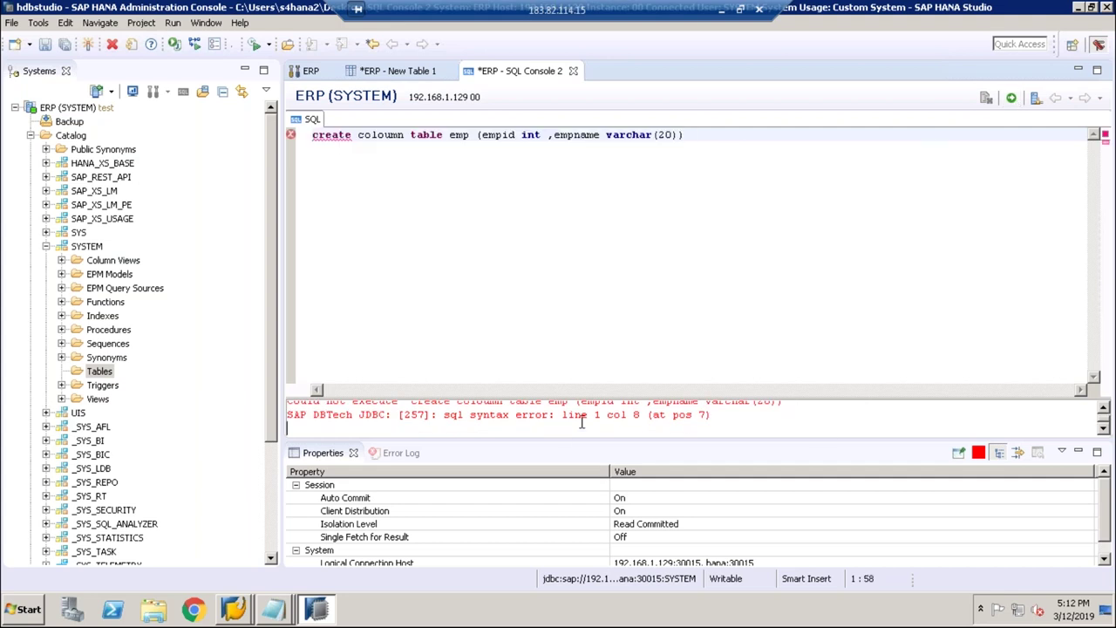
drag(649, 415, 626, 415)
Step: Rewrite the statement as 'create coloumn table emp (empid int emp varchar(10));' and run it
drag(685, 134, 358, 135)
key(BackSpace)
key(BackSpace)
key(BackSpace)
key(BackSpace)
key(BackSpace)
key(BackSpace)
key(BackSpace)
key(BackSpace)
text(cr)
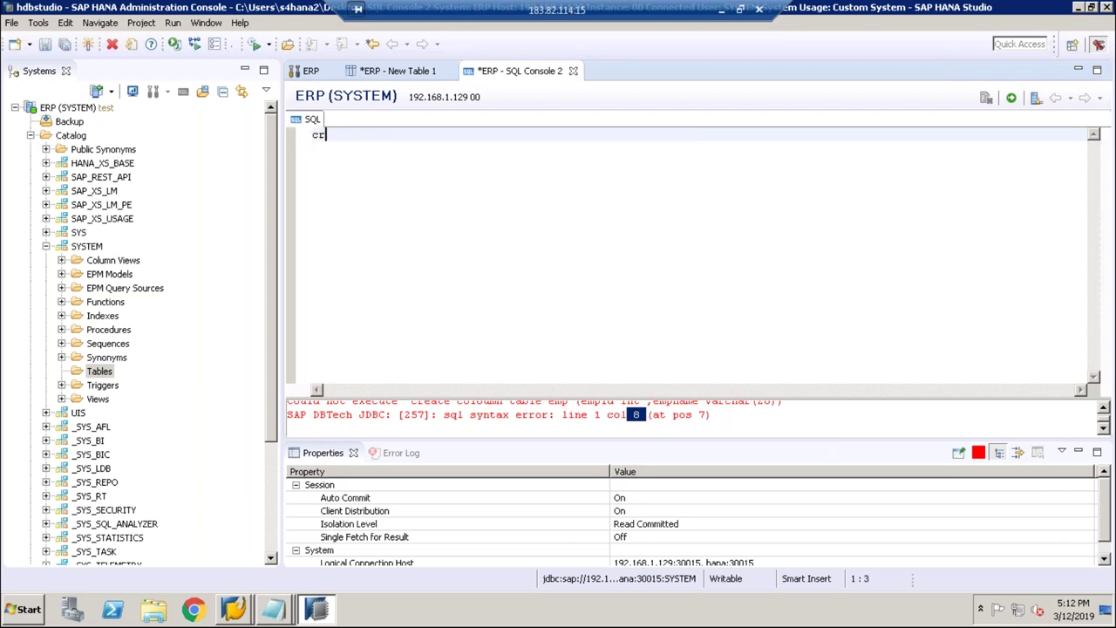
text(eate colo)
text(umn)
text( table emp )
text((empid )
text(int emp )
text(varchar)
text((200)
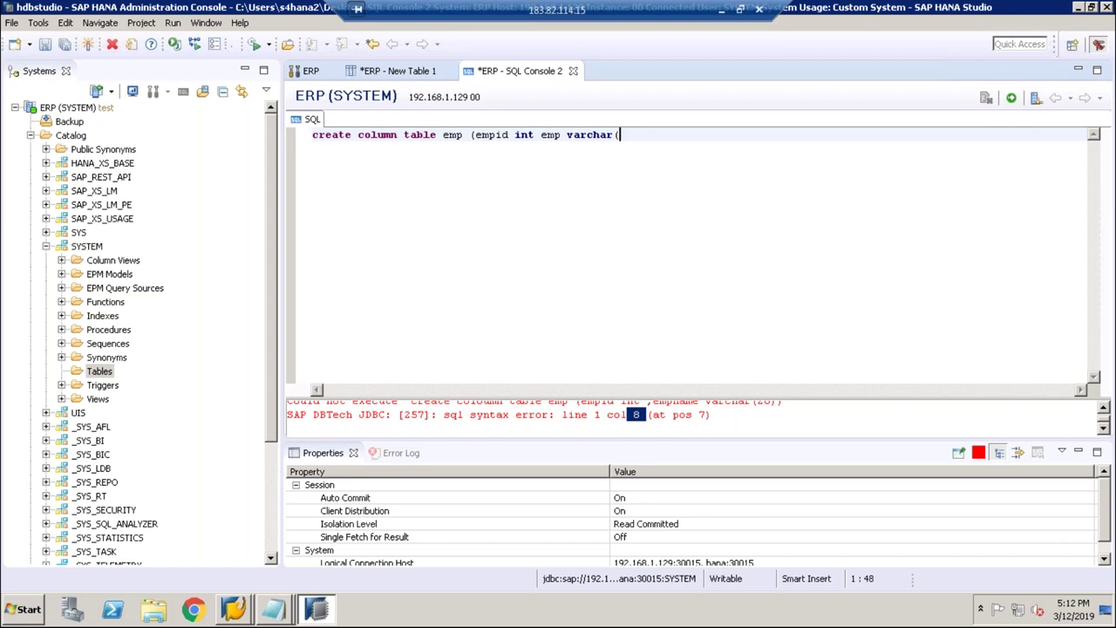
key(BackSpace)
key(BackSpace)
key(BackSpace)
text(10));)
click(1010, 97)
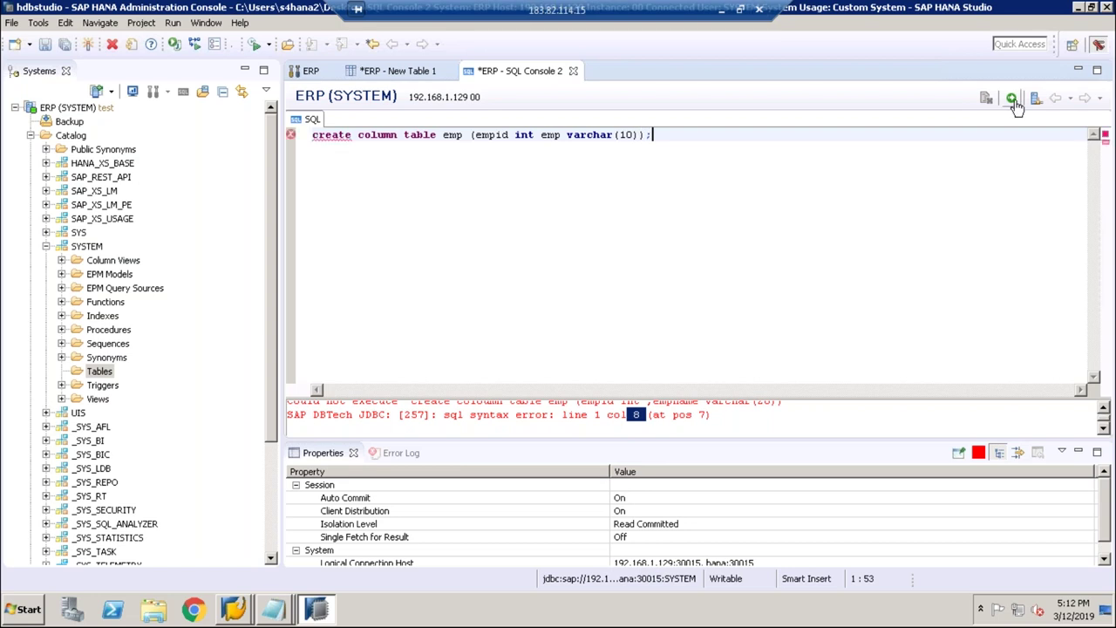
Step: Add the missing comma after int and select the corrected emp statement
drag(664, 134, 299, 140)
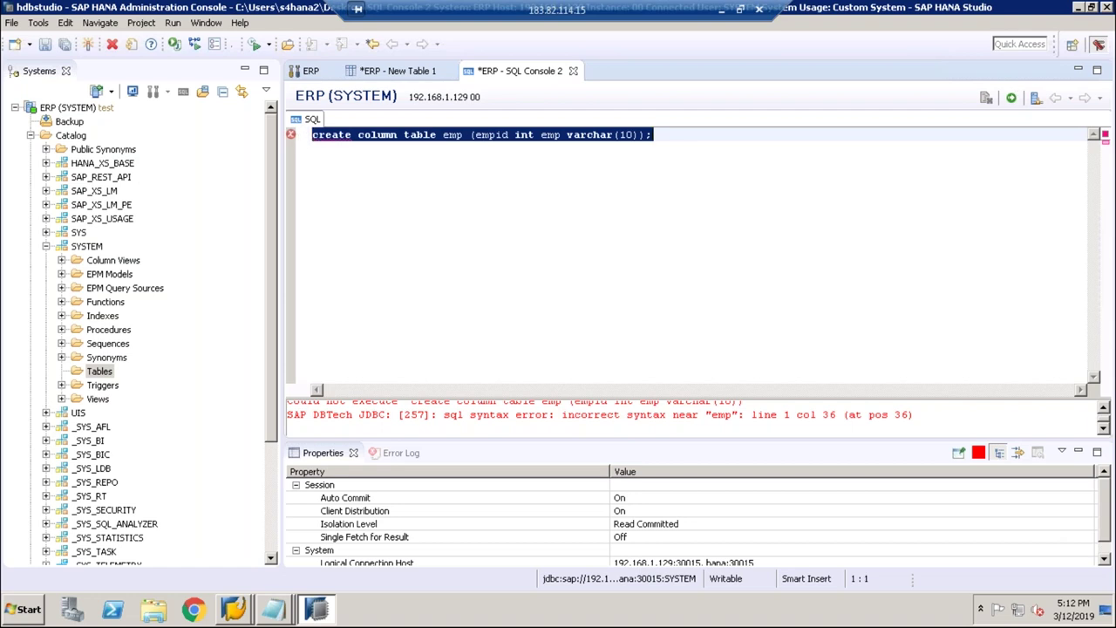
click(634, 135)
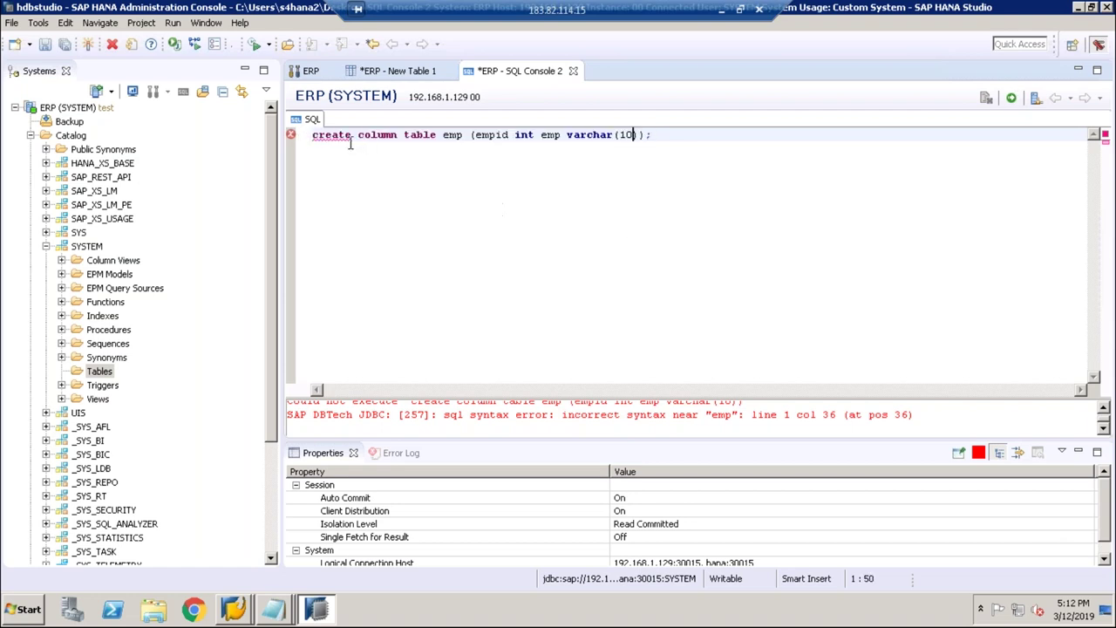
click(391, 134)
click(417, 135)
click(534, 135)
text(,)
click(660, 135)
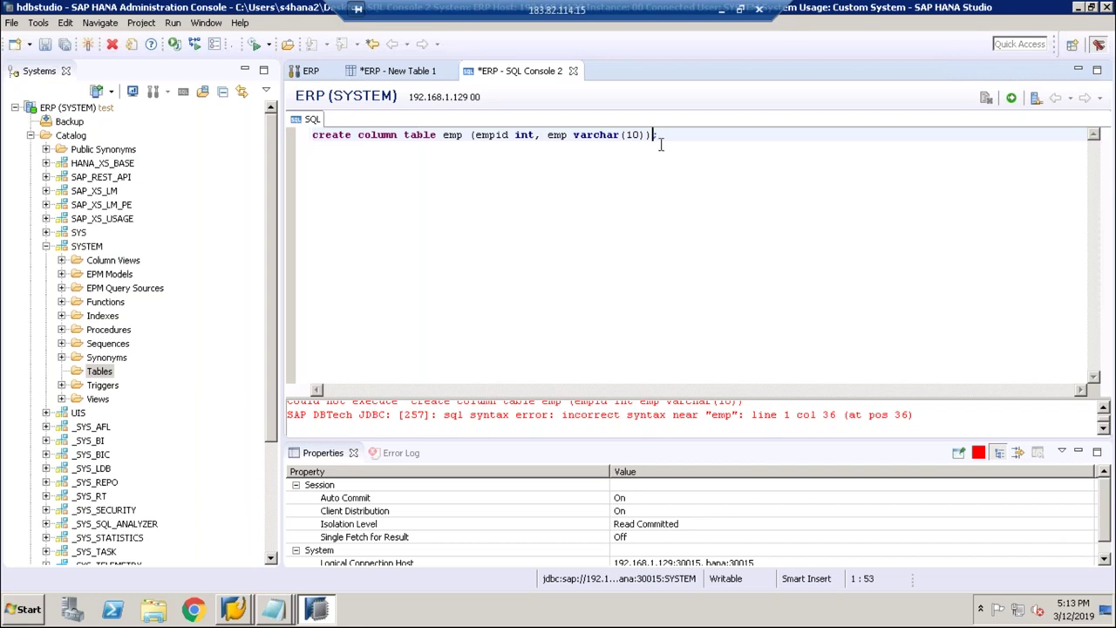
drag(659, 135, 312, 136)
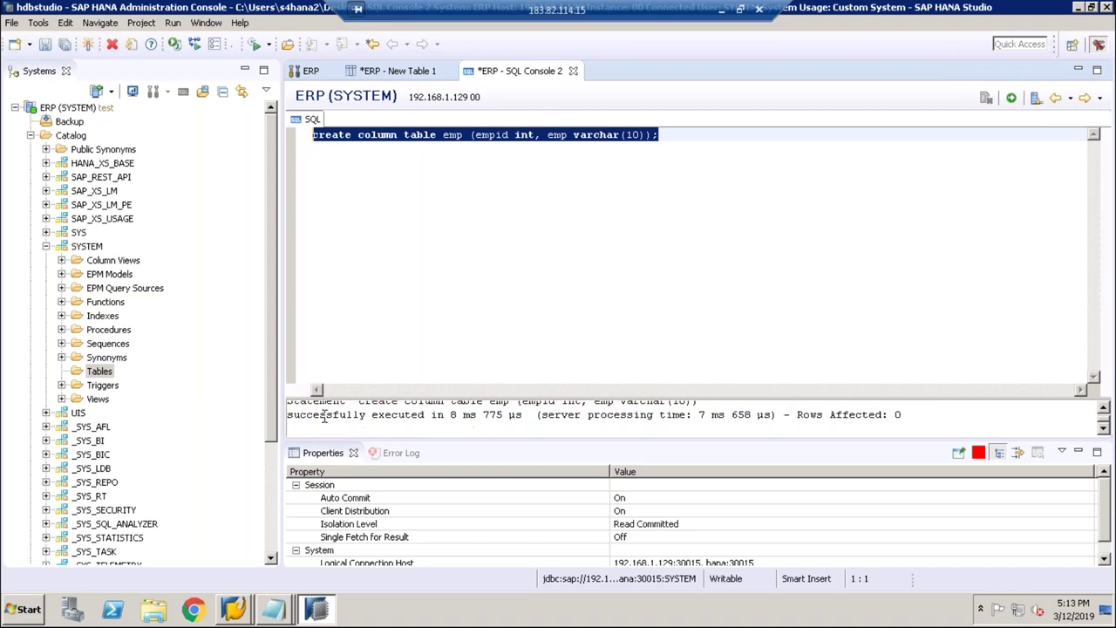
click(97, 373)
Step: Refresh SYSTEM's Tables folder and select the newly listed EMP table
right_click(97, 375)
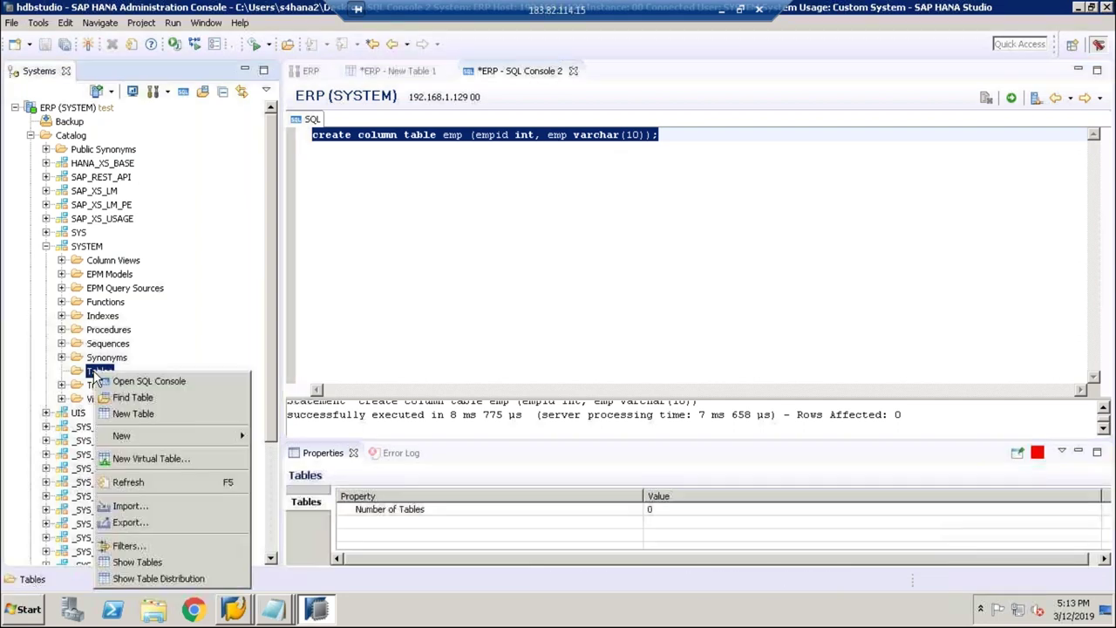
click(125, 485)
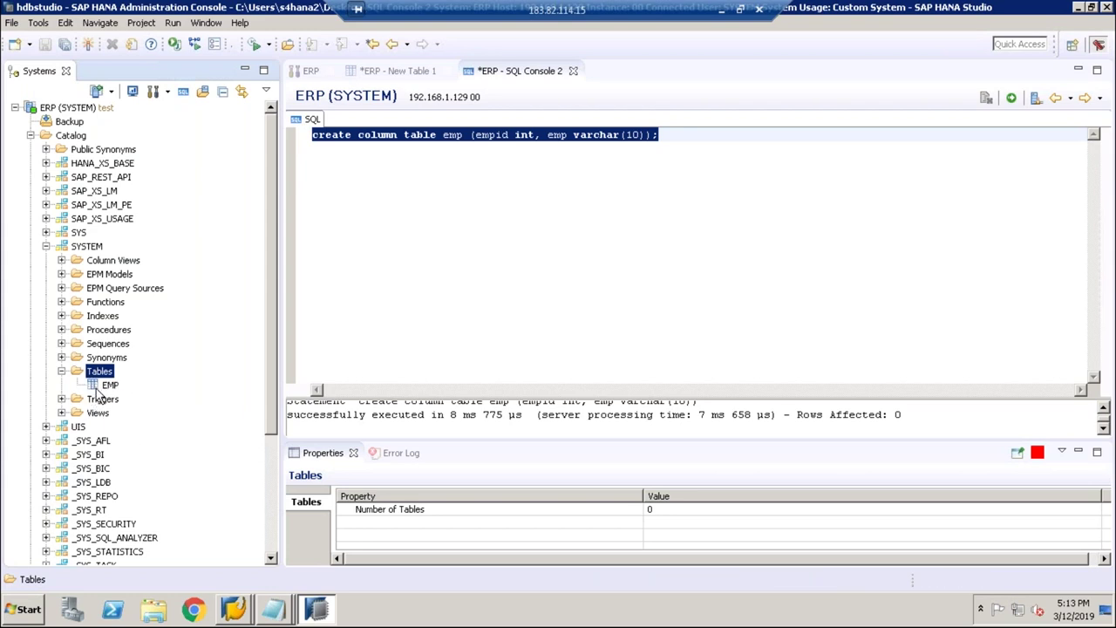
click(101, 386)
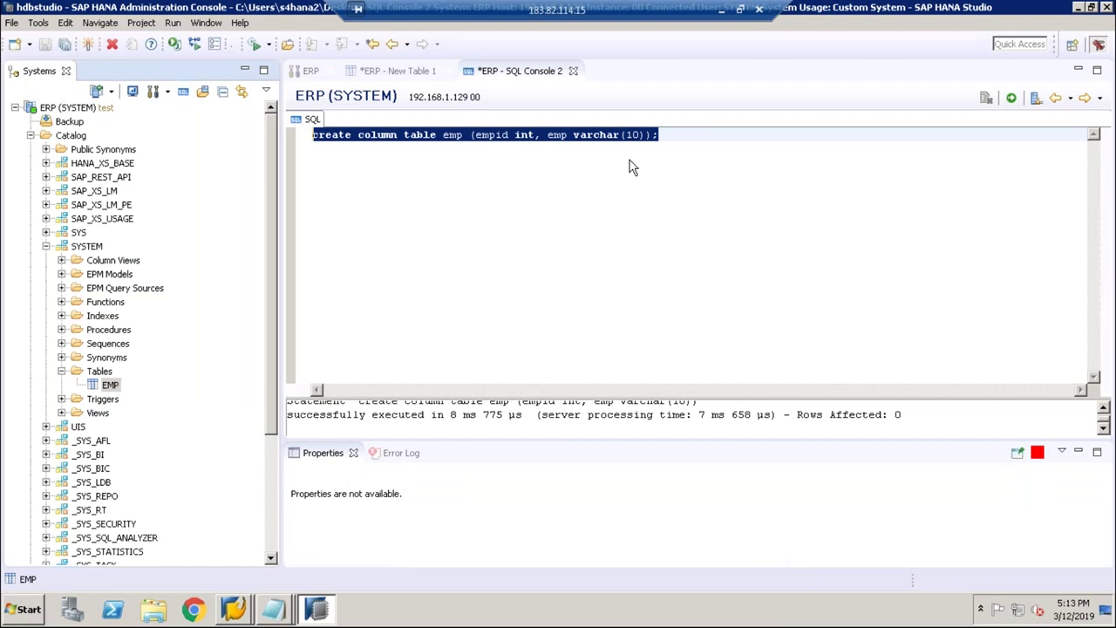
click(283, 292)
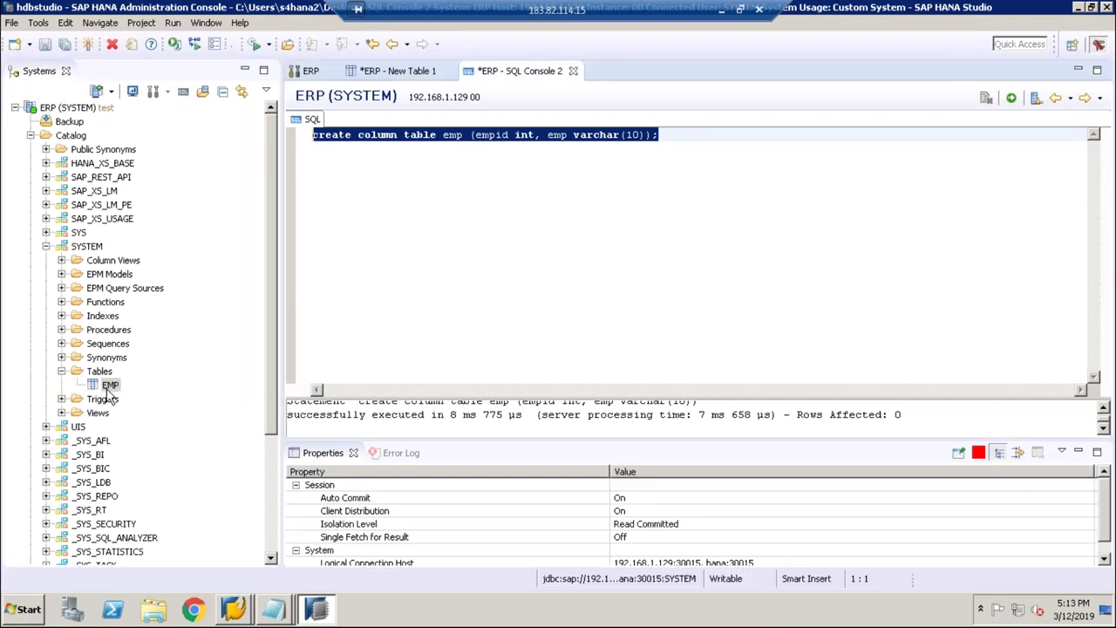
Step: On a new line, execute 'create table emp1 (empid int, emp varchar(20));'
click(697, 135)
key(Return)
key(Return)
text(create )
text(table)
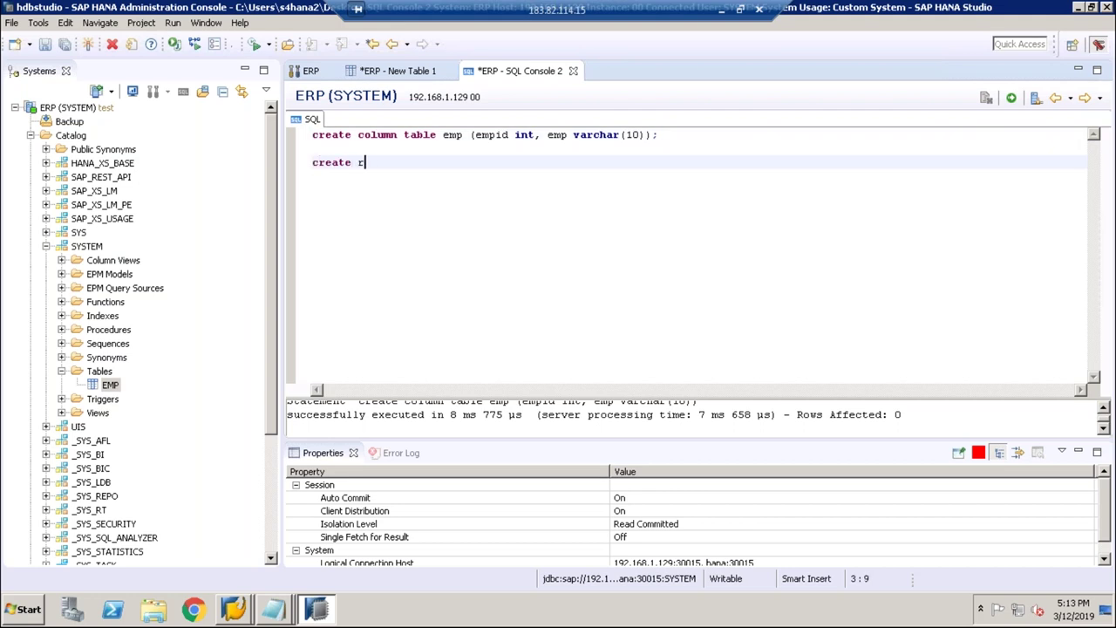
key(BackSpace)
text(empyi)
key(BackSpace)
key(BackSpace)
key(BackSpace)
text(p1 (empid int ,m)
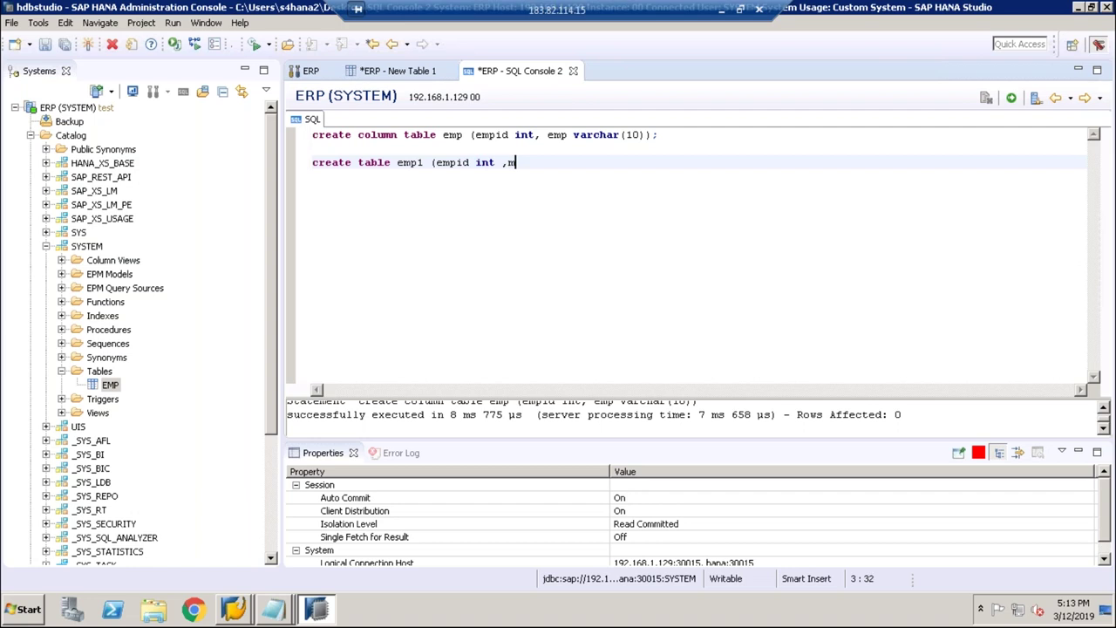
key(BackSpace)
text(emp varchar (20));)
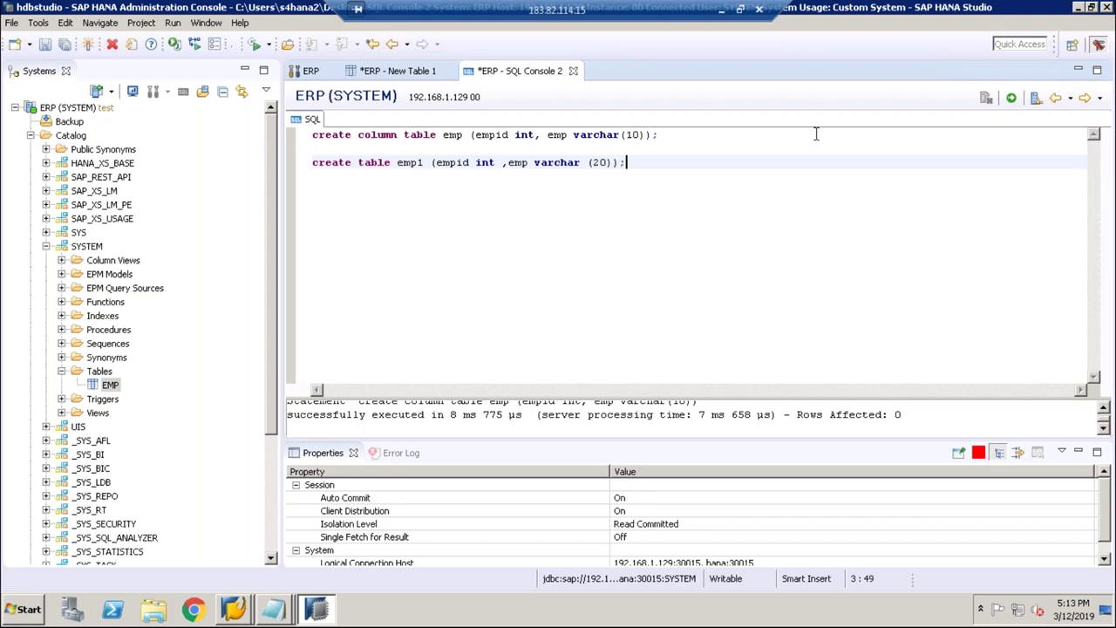
drag(625, 162, 312, 163)
click(1011, 99)
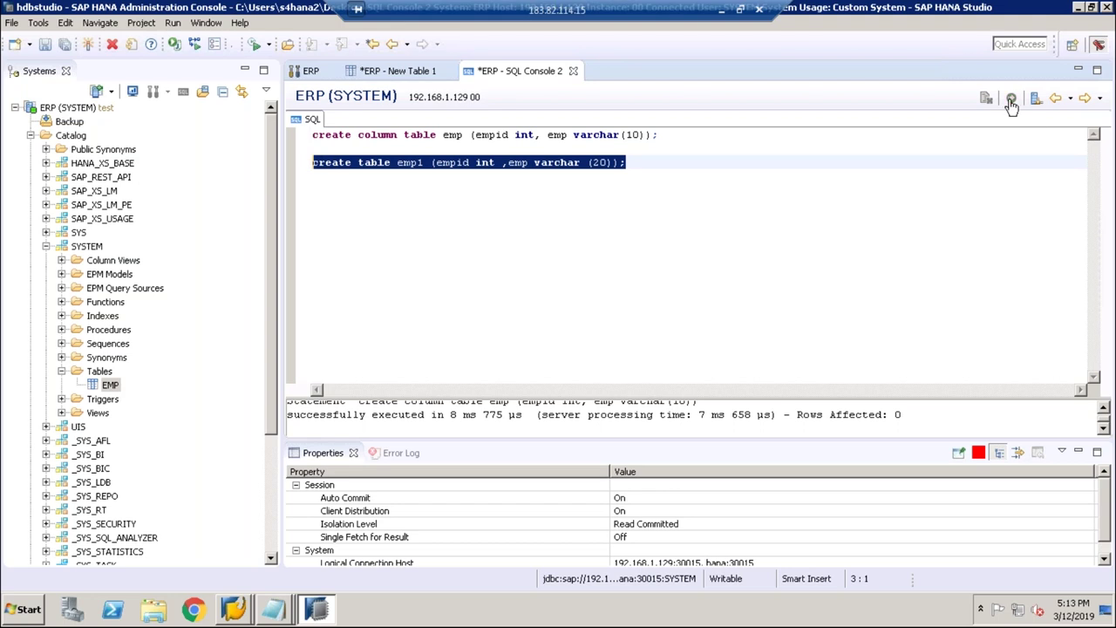
Step: Refresh the SYSTEM Tables folder so EMP1 is listed
click(108, 373)
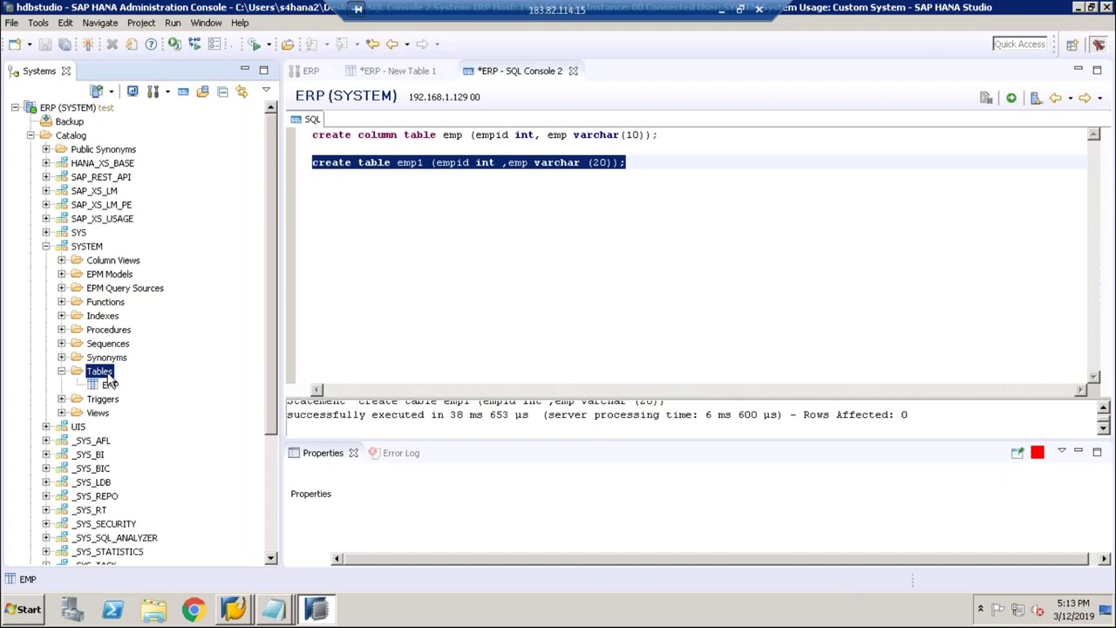
right_click(109, 377)
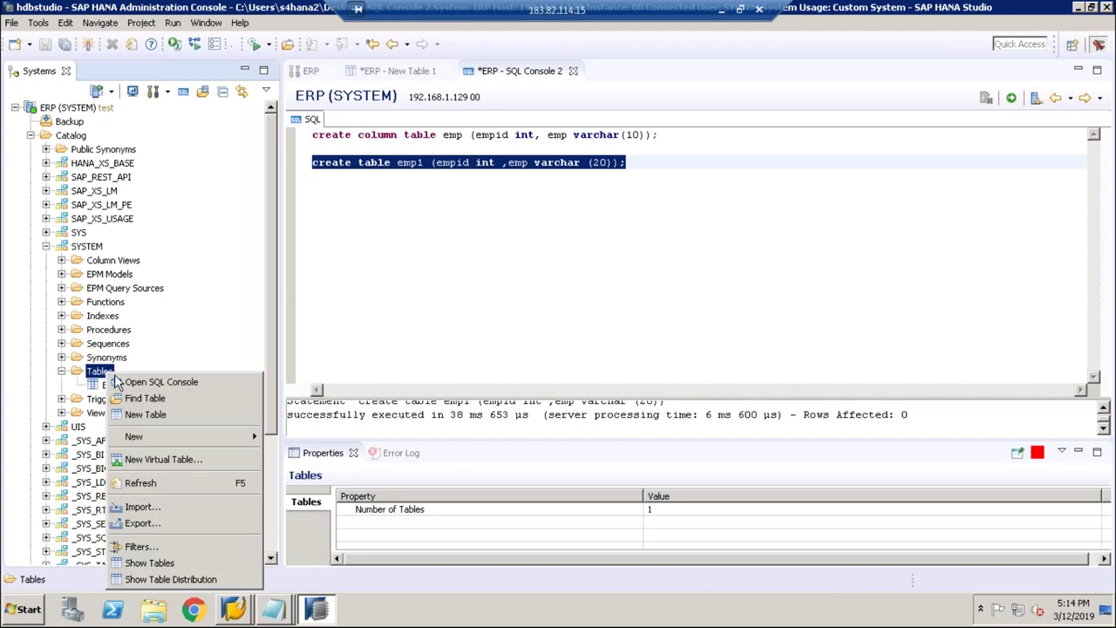
click(137, 484)
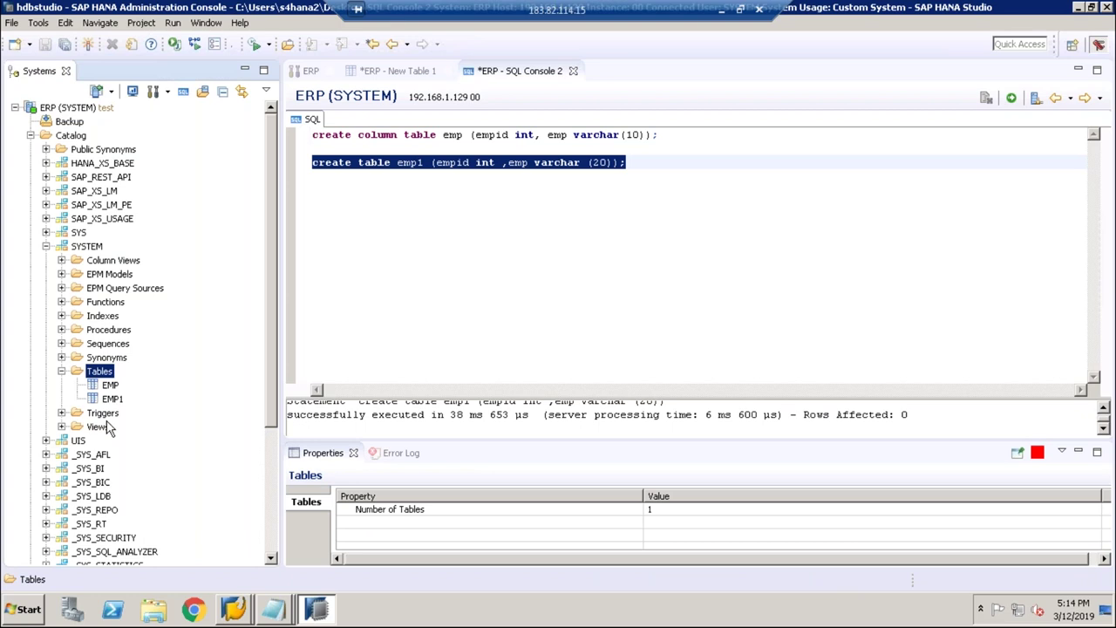
Step: Open the EMP1 and EMP table definitions to view their columns
click(111, 388)
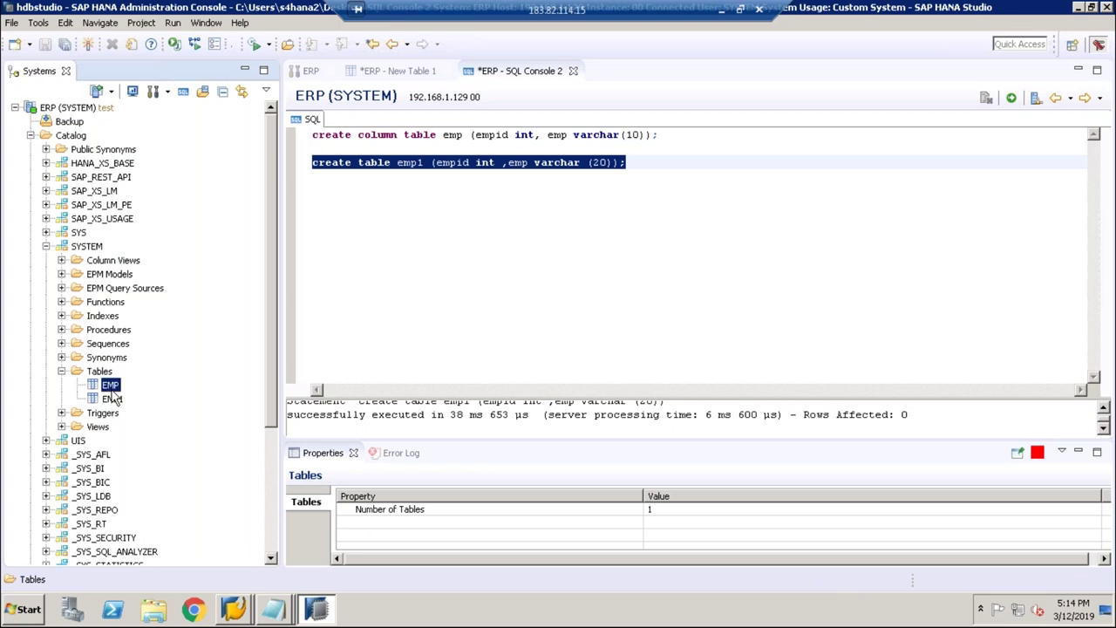
click(112, 398)
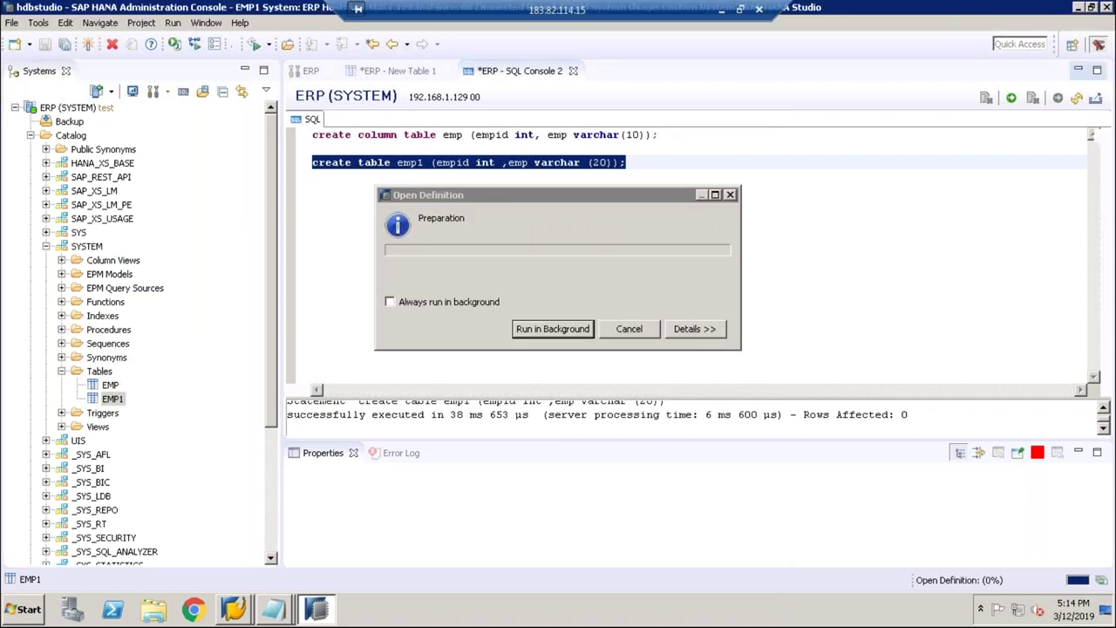
click(108, 374)
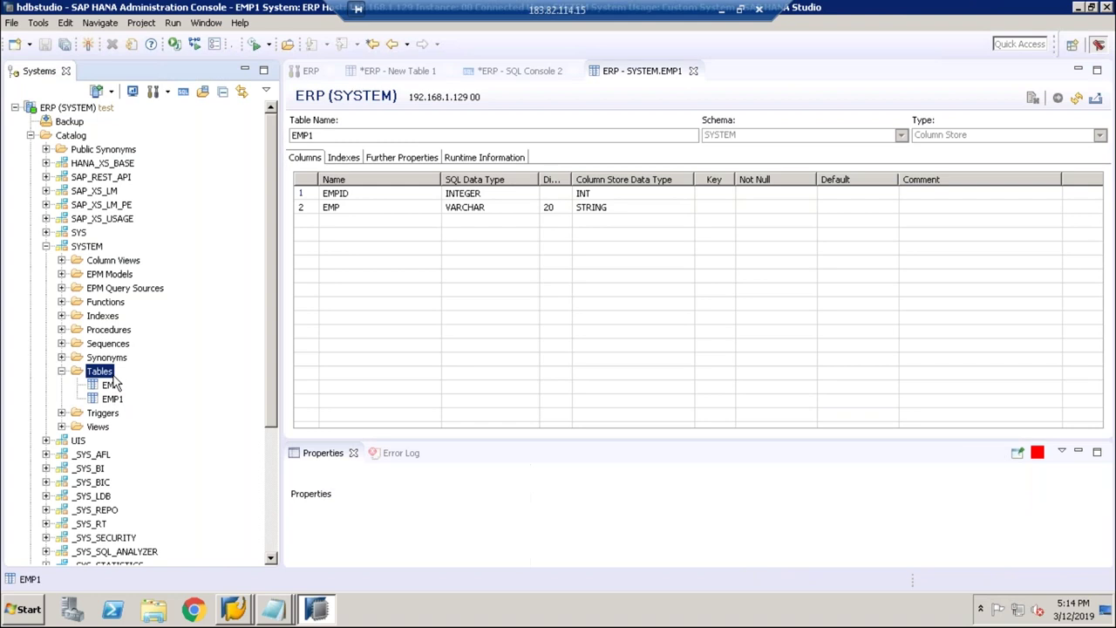
click(109, 385)
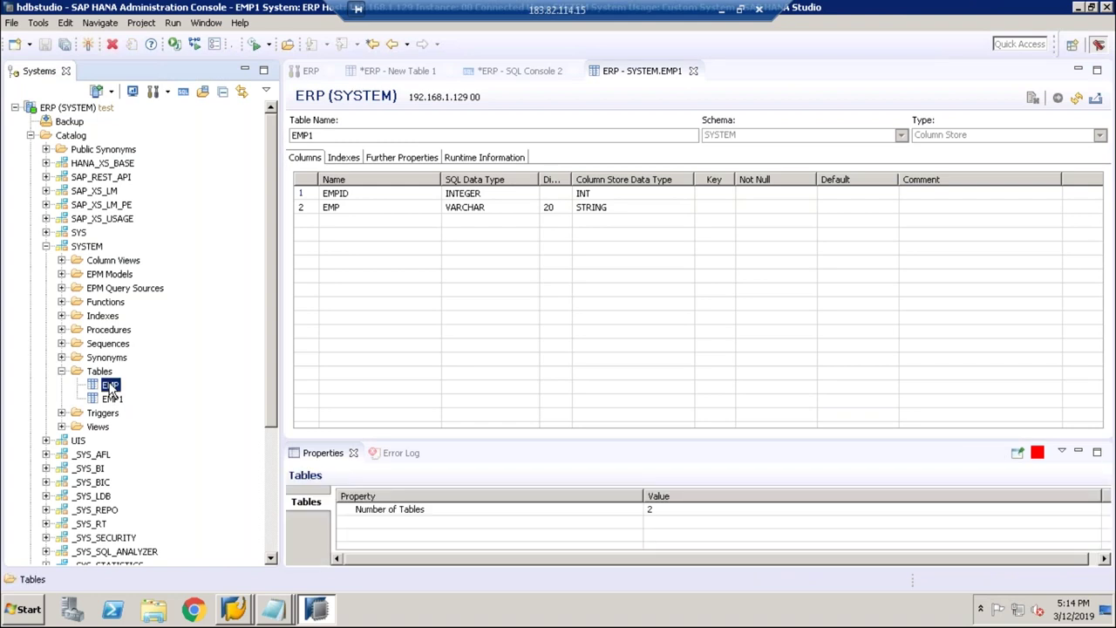
key(Left)
key(Left)
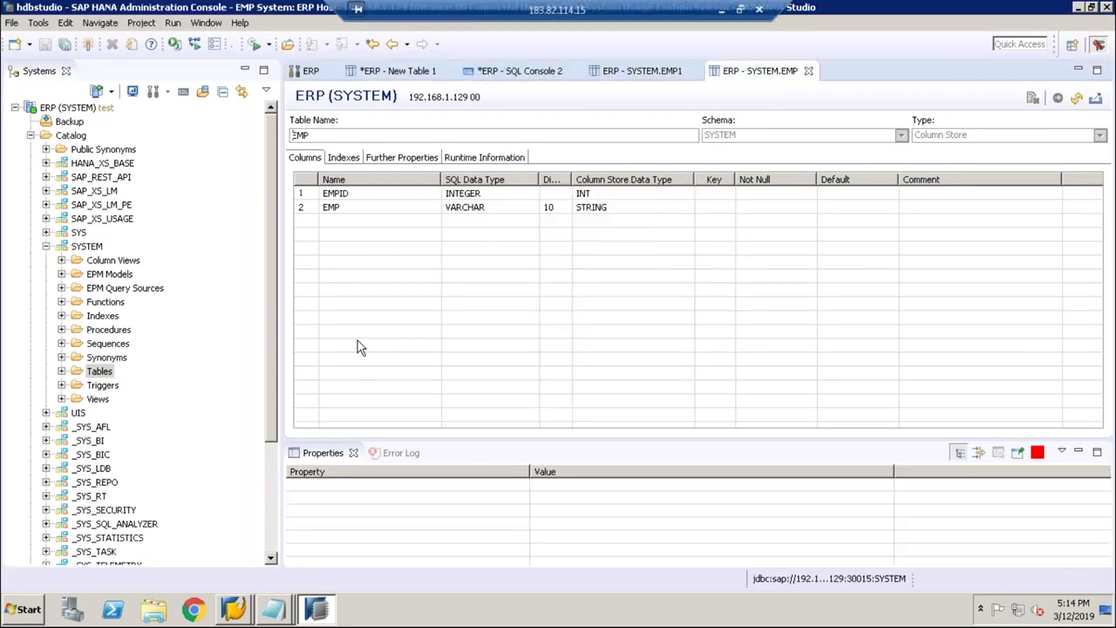
Step: Delete the emp statement, change emp1 to emp2, and execute create table emp2
click(523, 70)
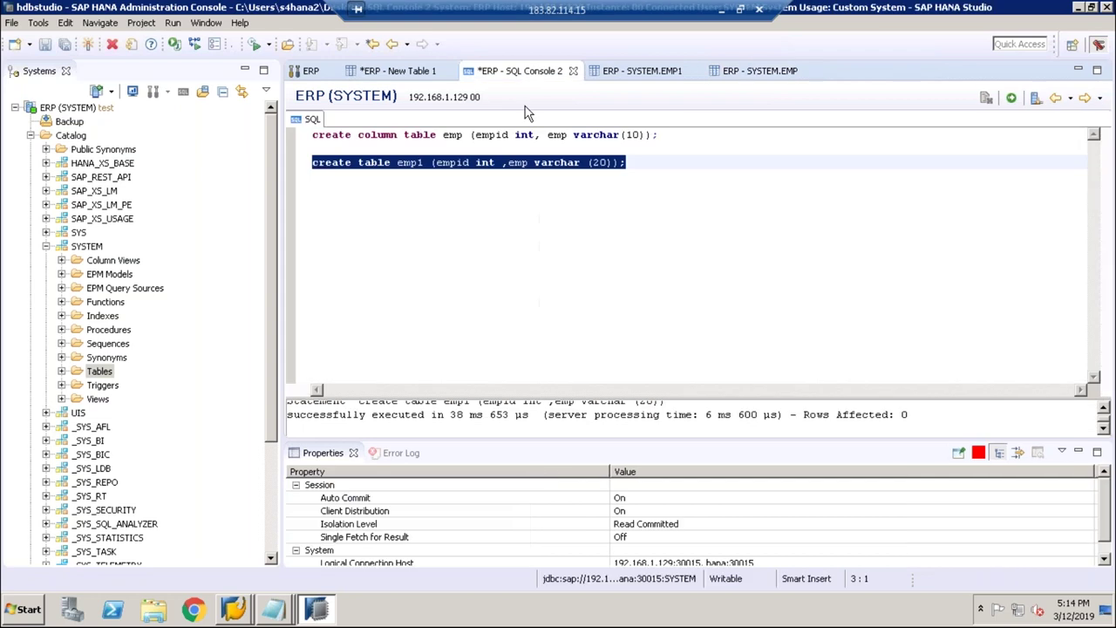
click(375, 162)
drag(660, 136, 311, 137)
key(Delete)
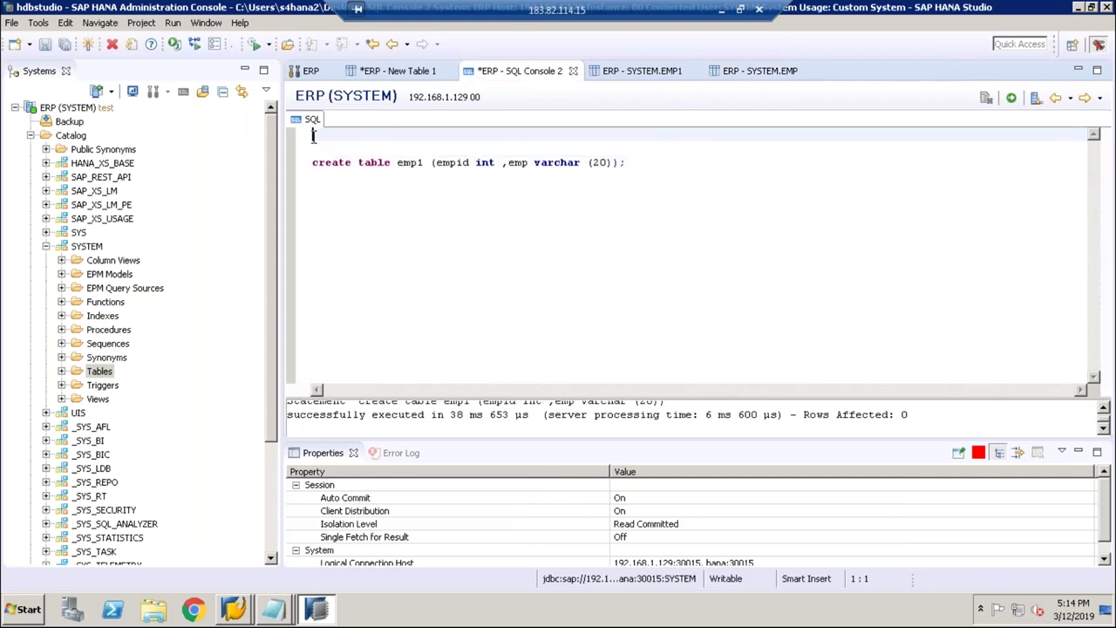
key(Delete)
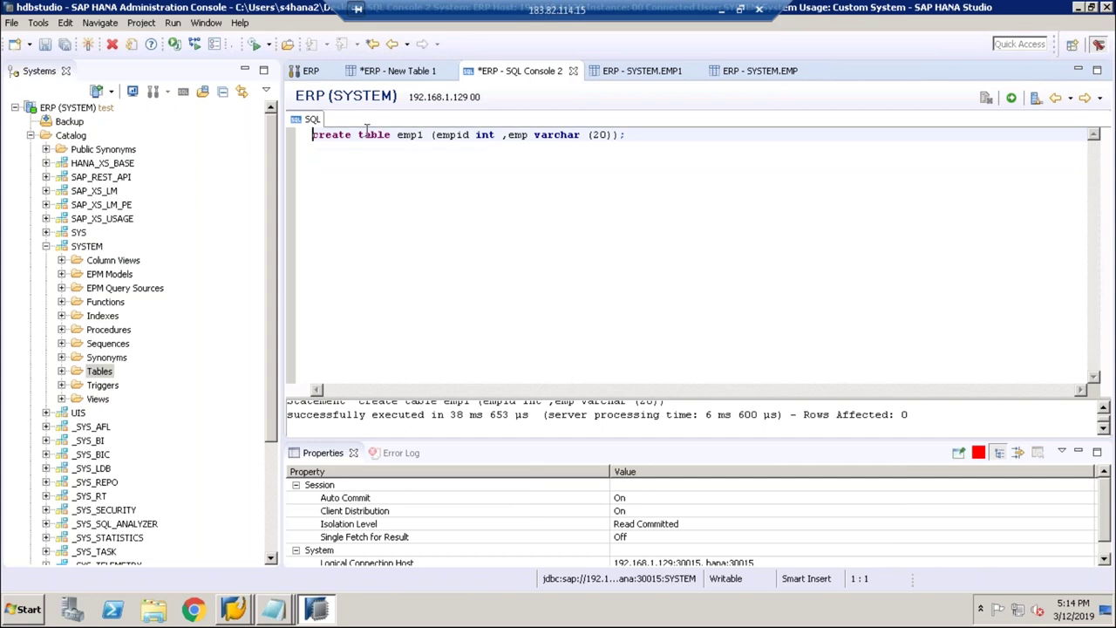
key(BackSpace)
text(2)
click(653, 144)
drag(634, 134, 312, 134)
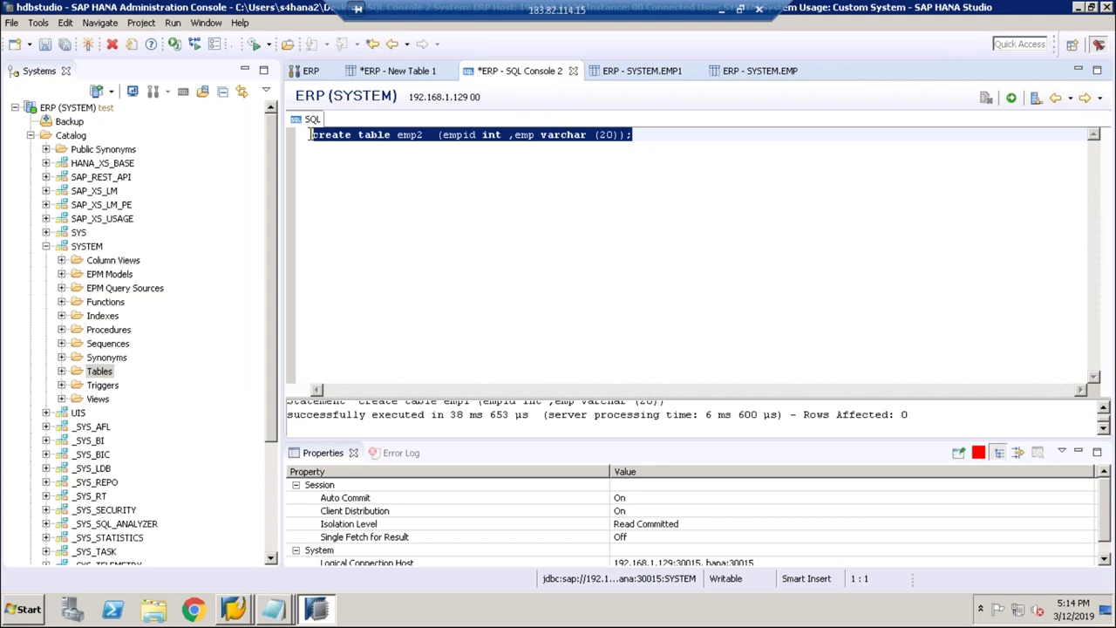
click(1011, 98)
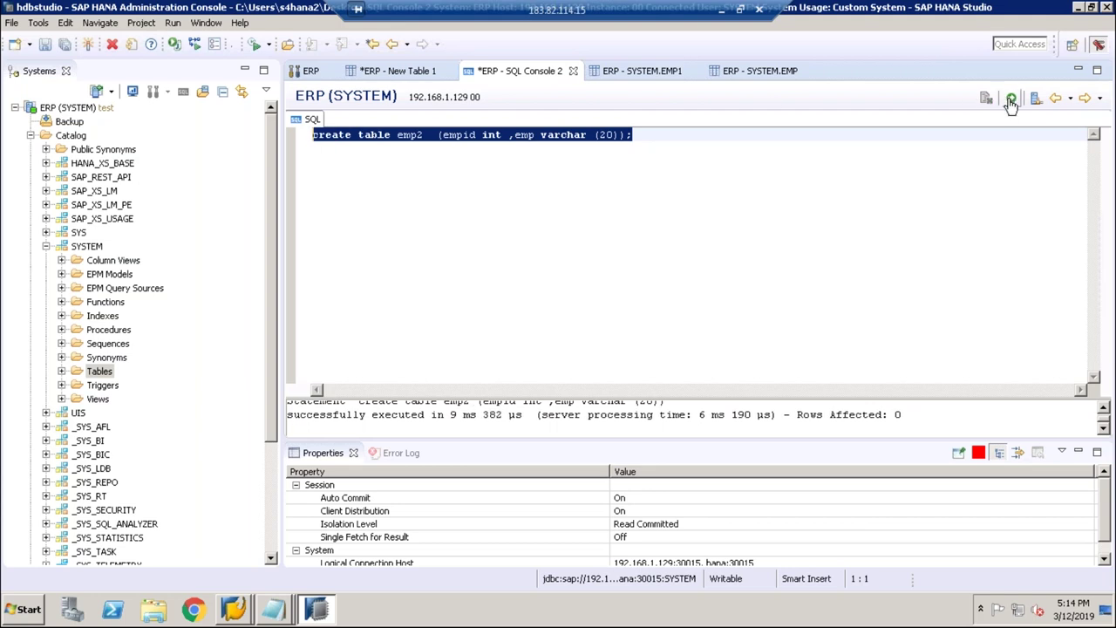
Step: Refresh SYSTEM's Tables folder so EMP2 appears
click(559, 232)
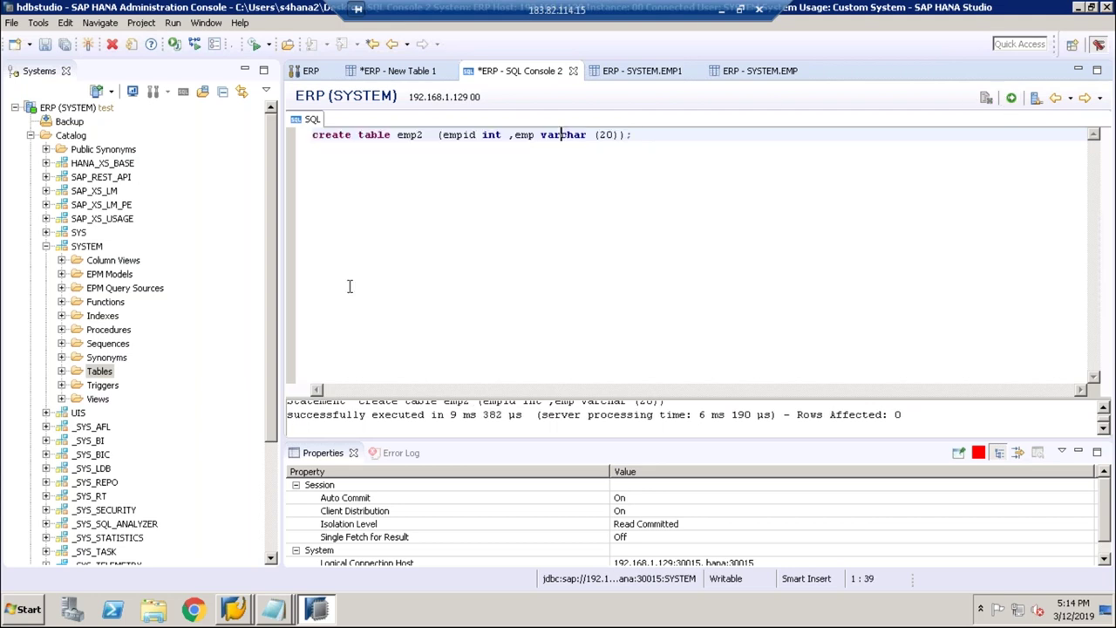
click(61, 371)
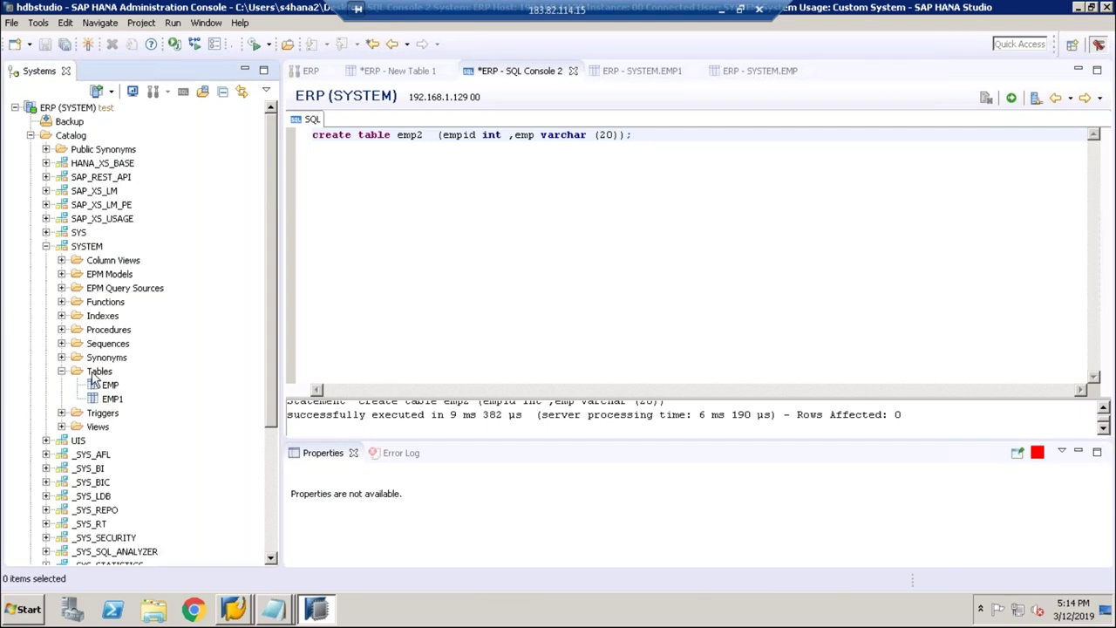
right_click(96, 373)
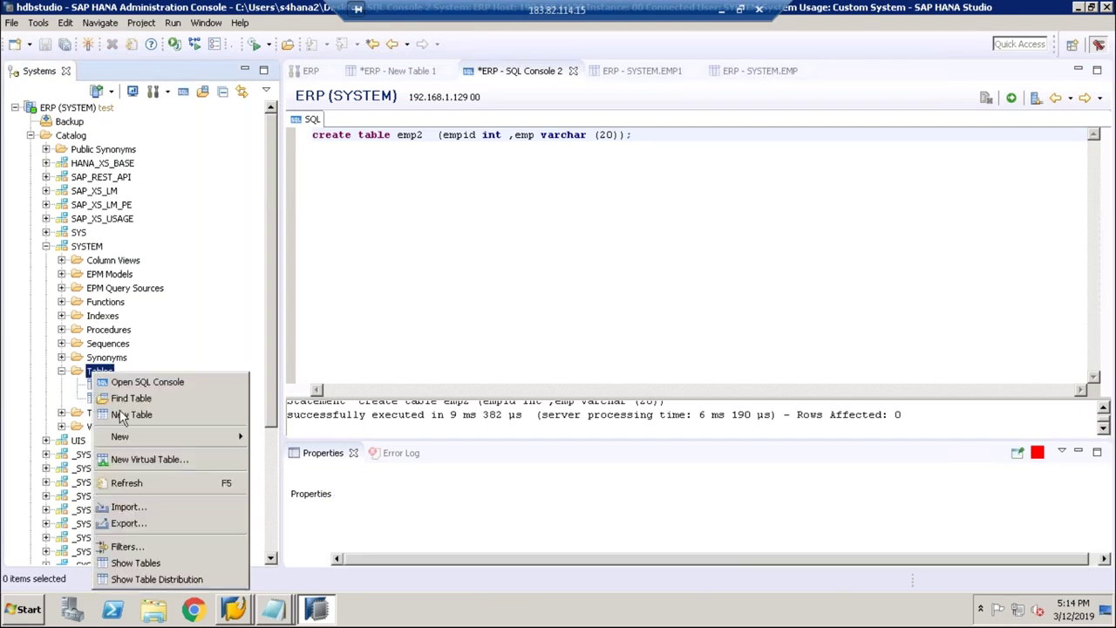
click(120, 484)
right_click(98, 375)
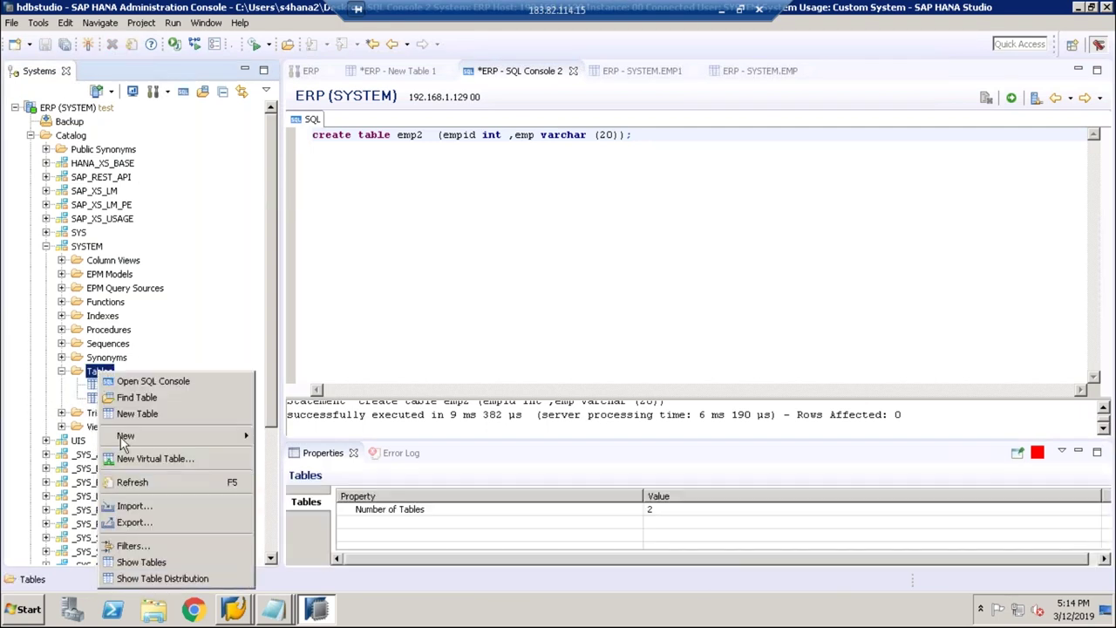
click(124, 484)
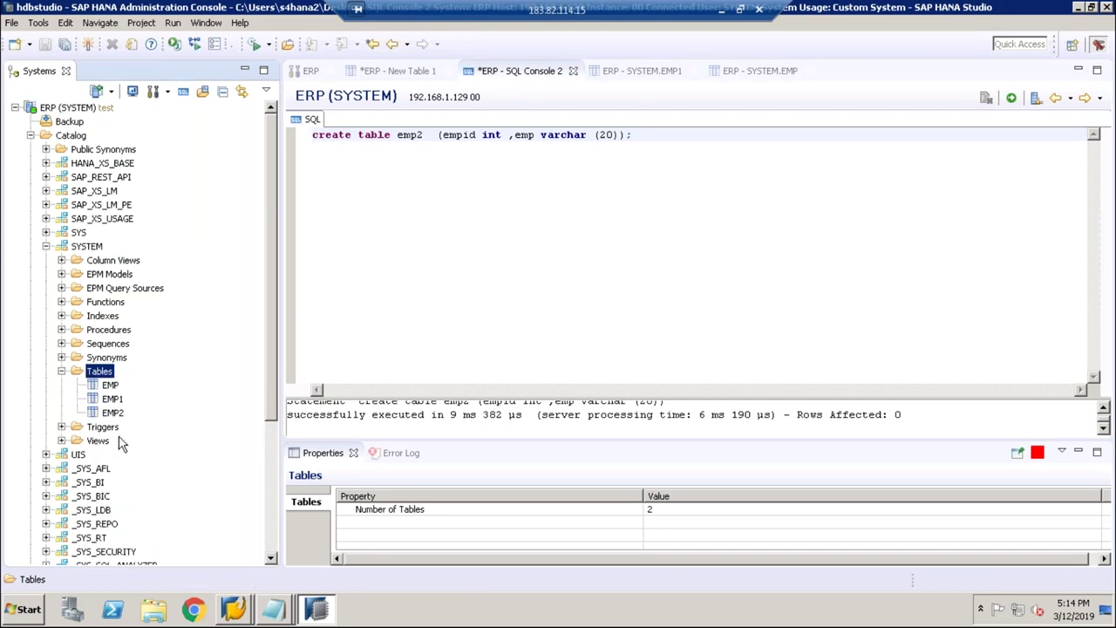
Step: Close the New Table 1 editor without saving
click(424, 77)
click(447, 70)
click(626, 308)
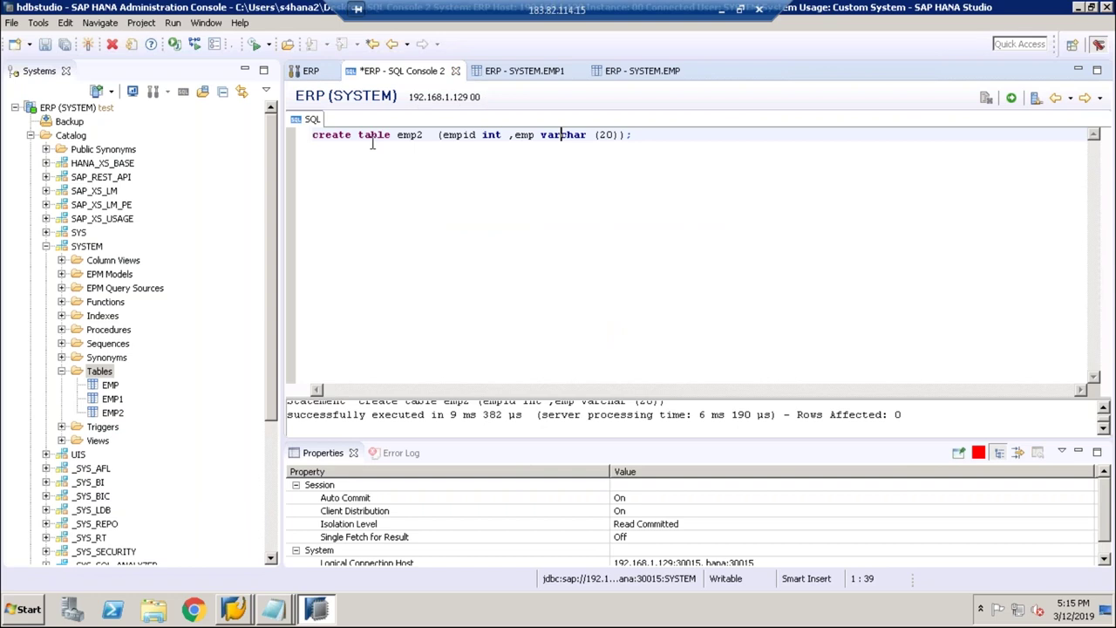
Step: Close SQL Console 2 without saving and close the SYSTEM.EMP tab
click(455, 71)
click(634, 315)
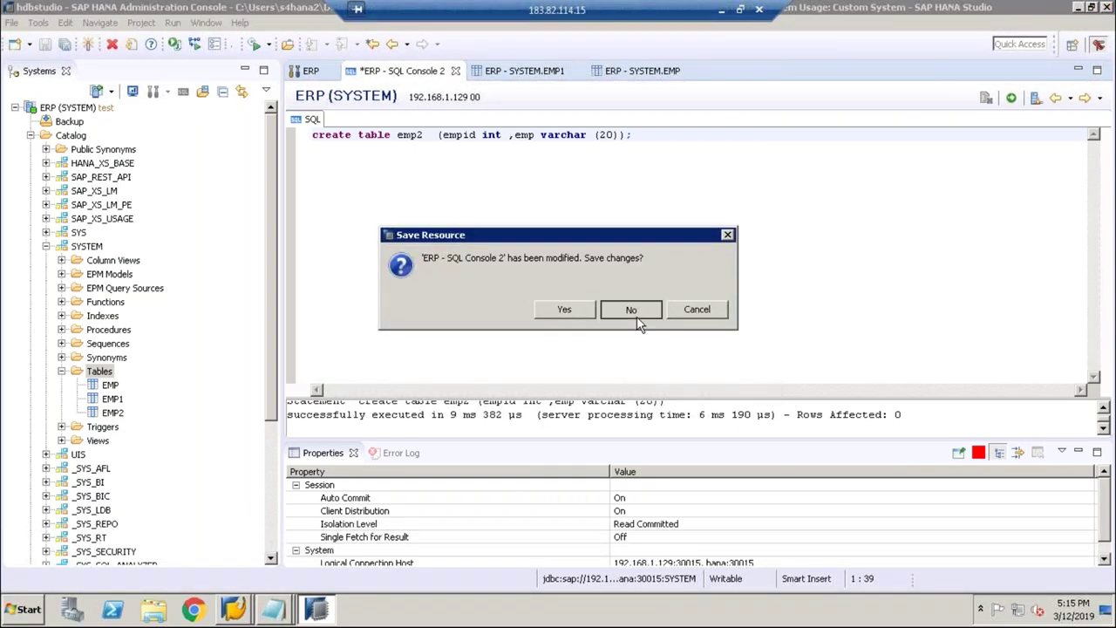
click(565, 71)
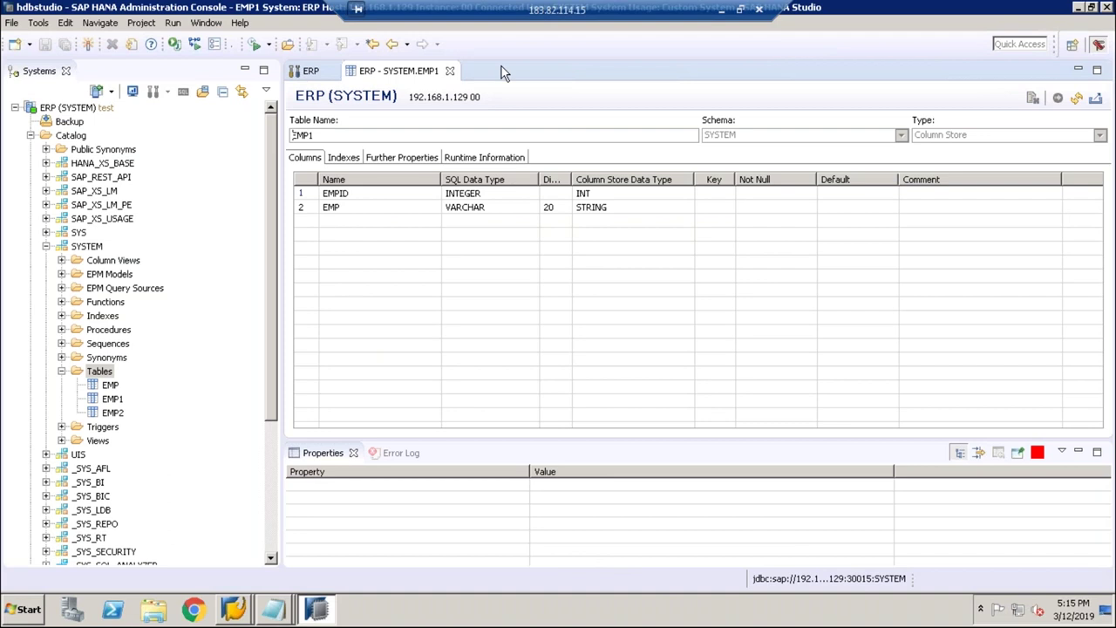
click(318, 71)
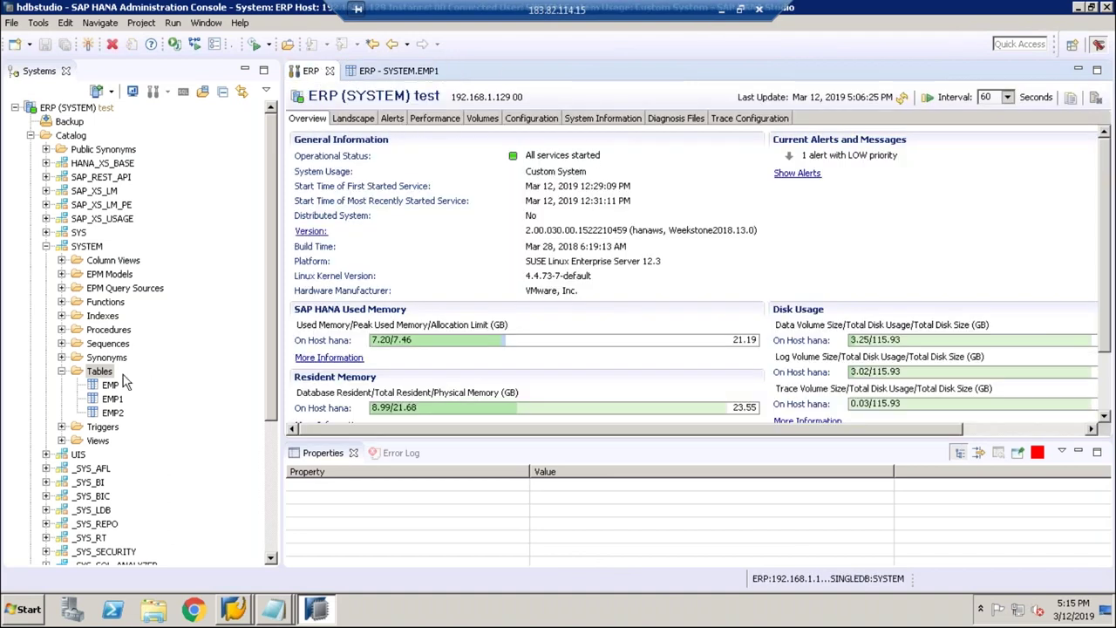
Step: Open a new SQL console from SYSTEM Tables and begin typing 'create table'
click(103, 373)
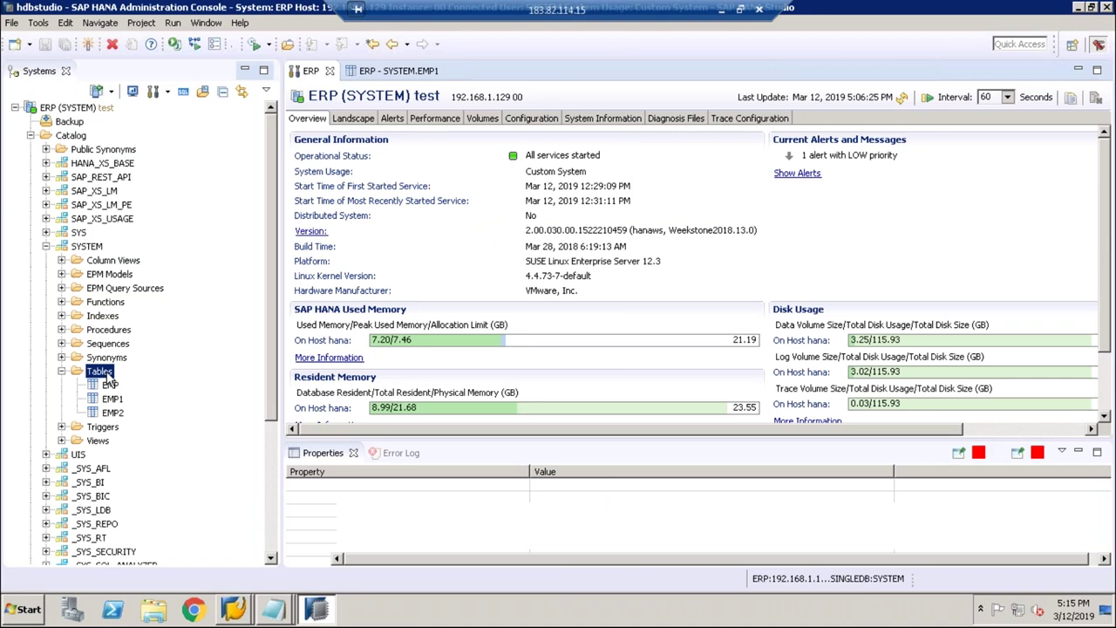
right_click(106, 375)
key(Escape)
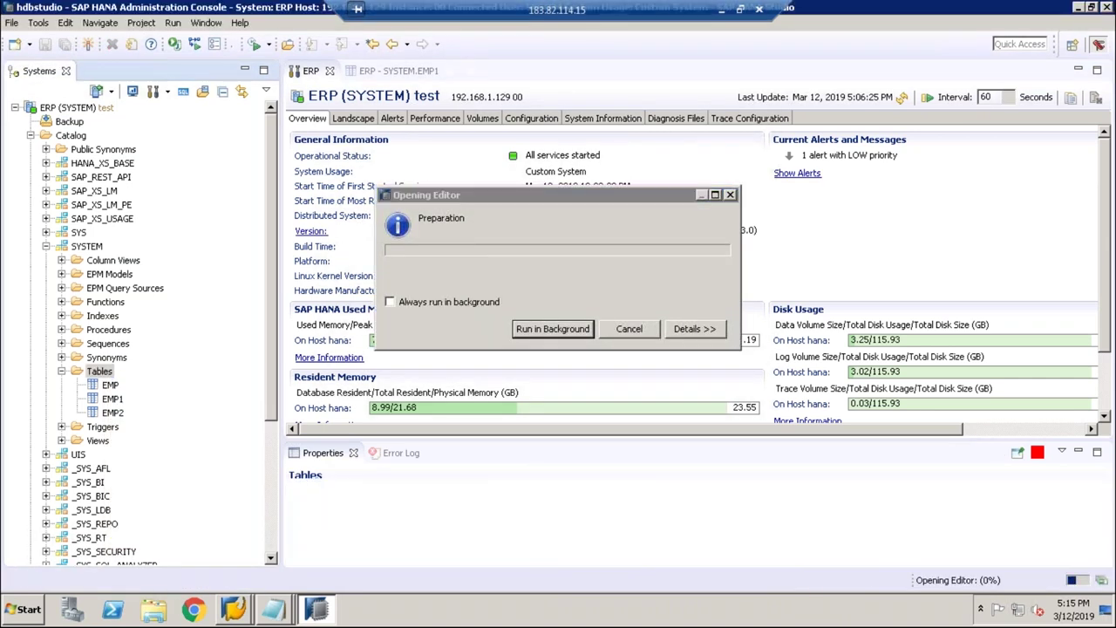
text(cerr)
key(BackSpace)
key(BackSpace)
key(BackSpace)
text(reate table )
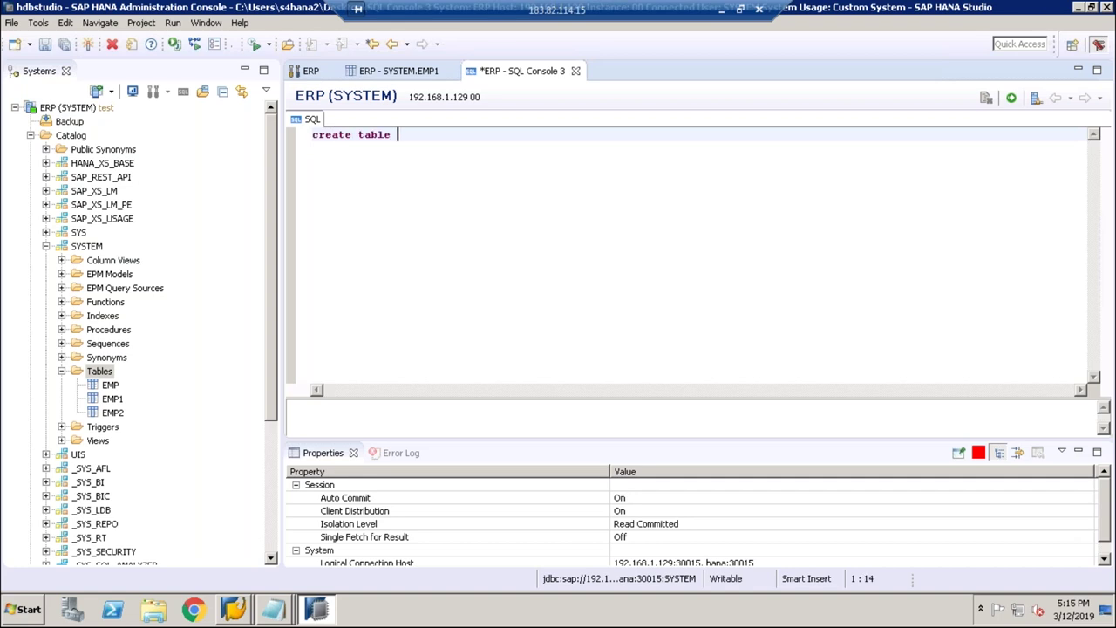
text(table)
Step: Rewrite the draft in SQL Console 3 as 'create schema sri' and select it
key(BackSpace)
key(BackSpace)
key(BackSpace)
key(BackSpace)
key(BackSpace)
key(BackSpace)
text(student (student)
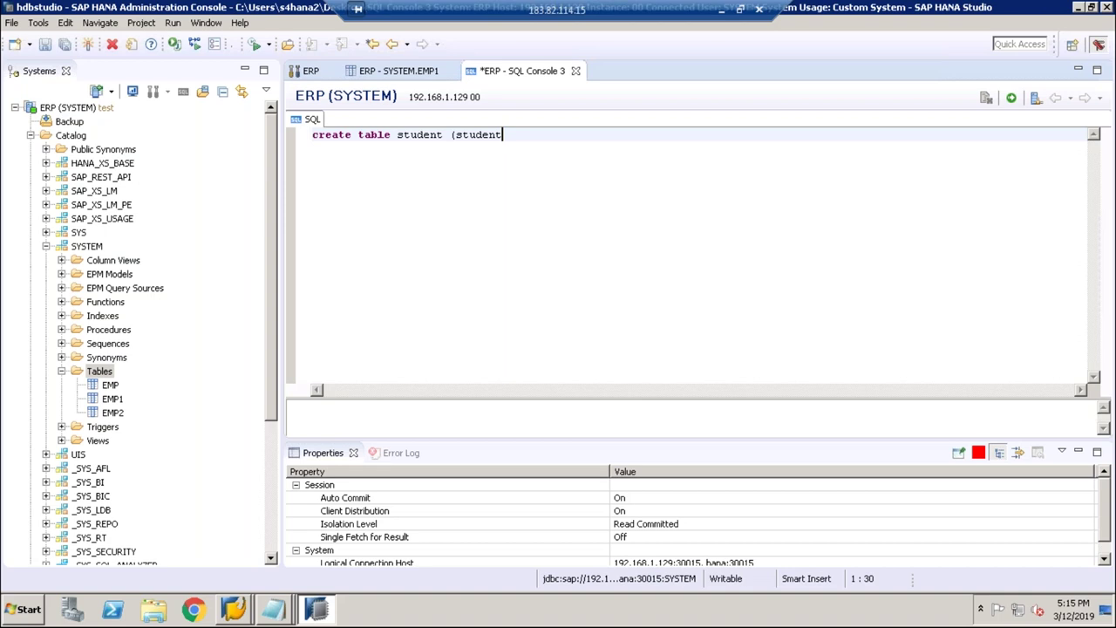
key(BackSpace)
key(BackSpace)
key(BackSpace)
key(BackSpace)
key(BackSpace)
text(emo)
key(BackSpace)
text(p)
key(BackSpace)
key(BackSpace)
key(BackSpace)
key(BackSpace)
key(BackSpace)
key(BackSpace)
key(BackSpace)
key(BackSpace)
key(BackSpace)
key(BackSpace)
key(BackSpace)
key(BackSpace)
key(BackSpace)
key(BackSpace)
key(BackSpace)
key(BackSpace)
key(BackSpace)
key(BackSpace)
text(schme)
key(BackSpace)
key(BackSpace)
text(ema)
key(BackSpace)
text(a sri)
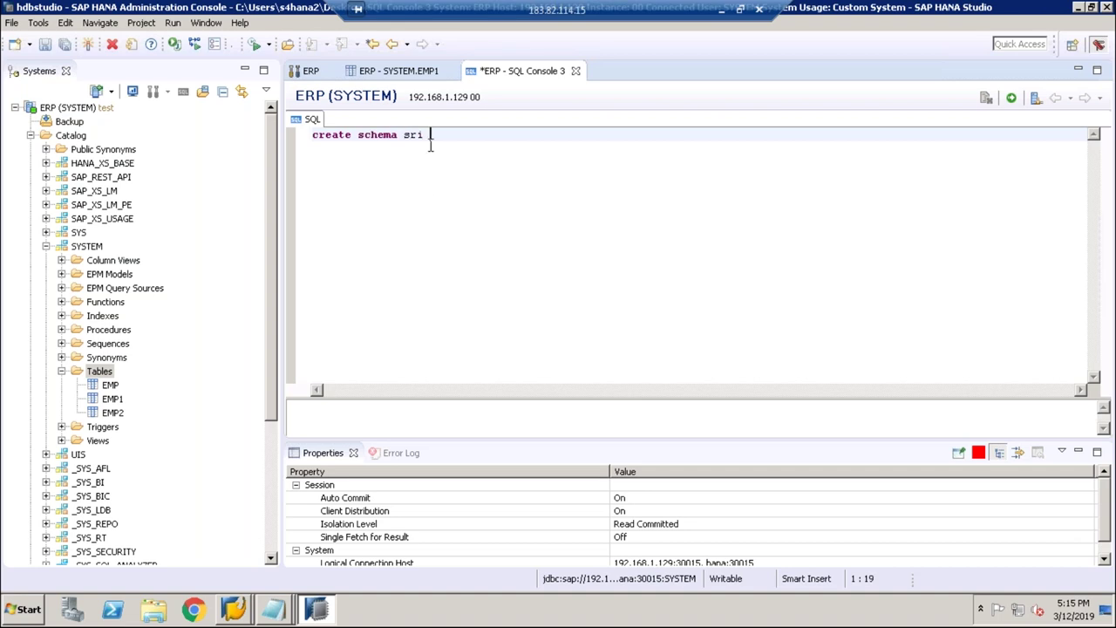
drag(428, 137, 310, 135)
Step: Run create schema sri and refresh the Catalog so SRI appears
click(1010, 98)
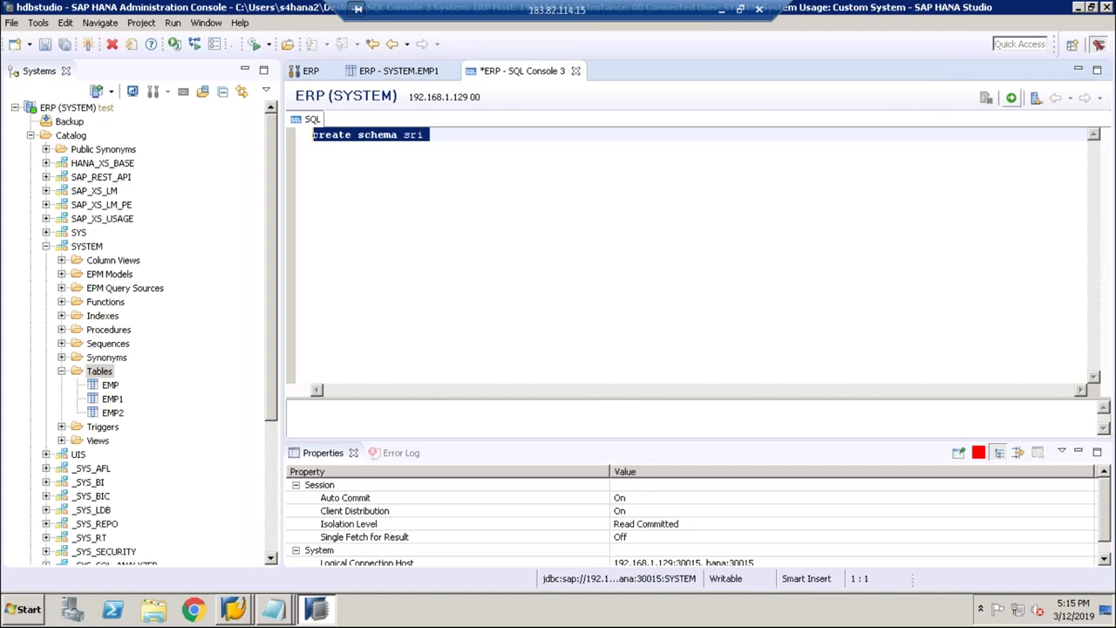
click(46, 247)
click(71, 137)
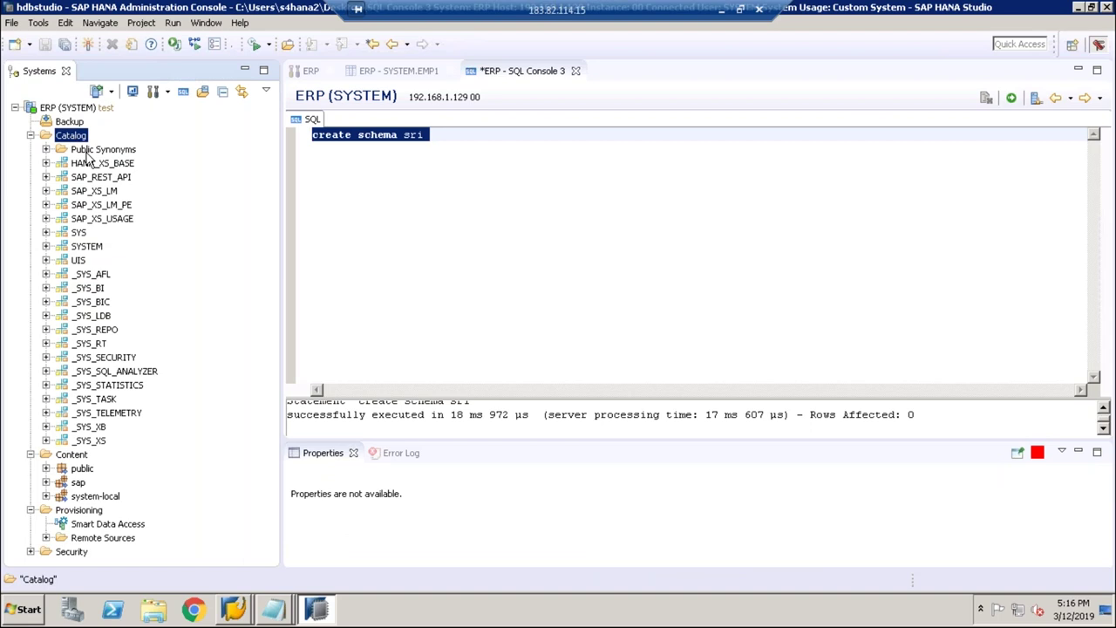
right_click(73, 137)
click(110, 209)
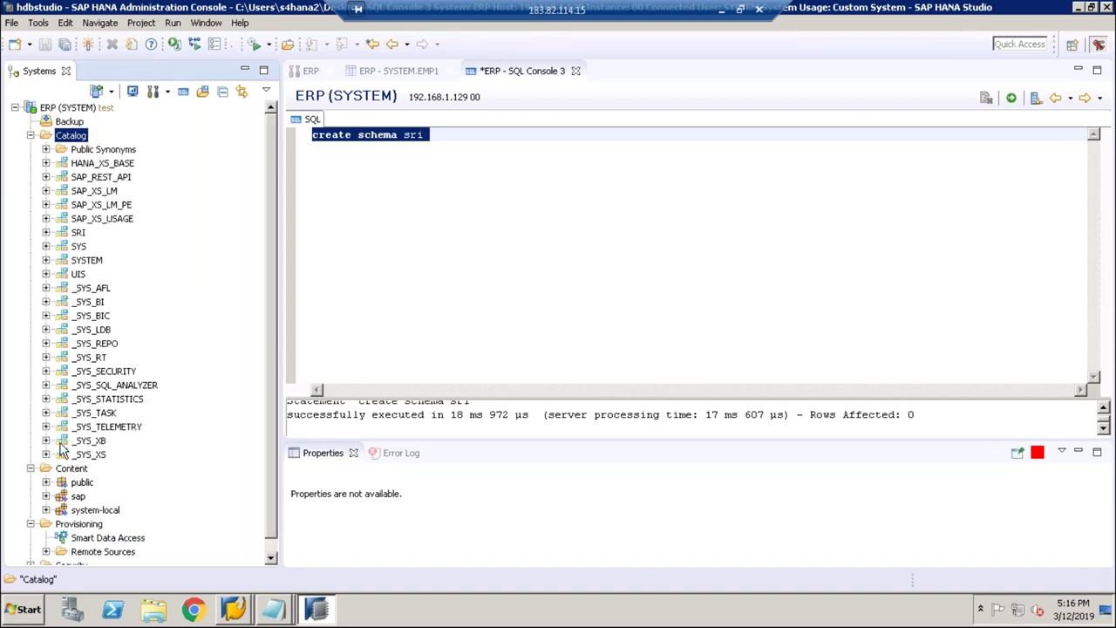
Step: Expand SRI and its Tables folder, then bring up the Tables folder's actions
click(47, 232)
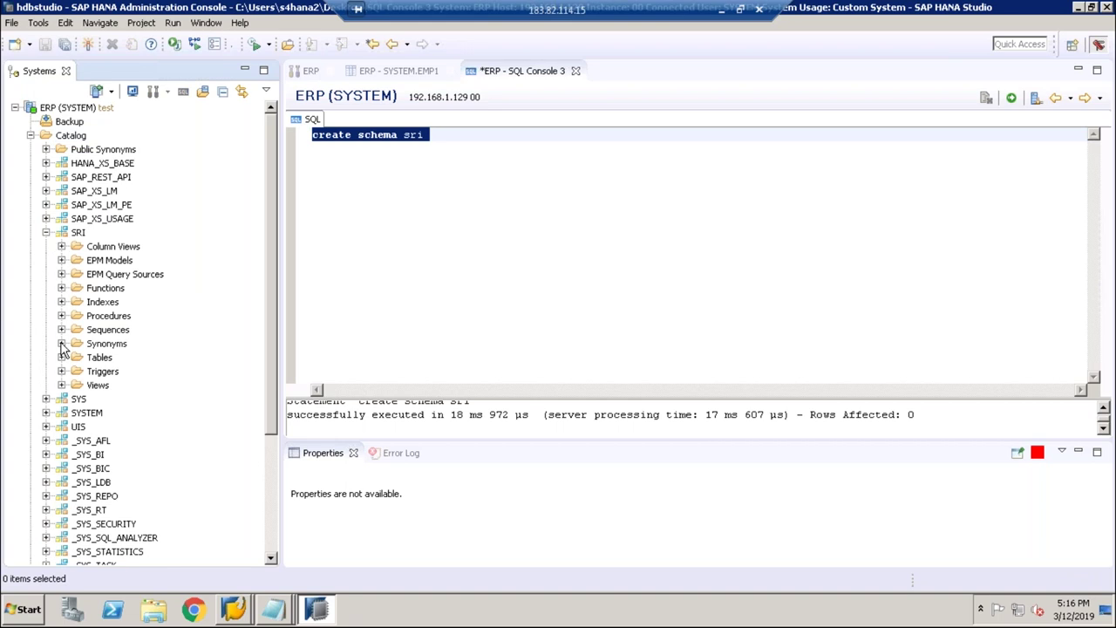
click(61, 359)
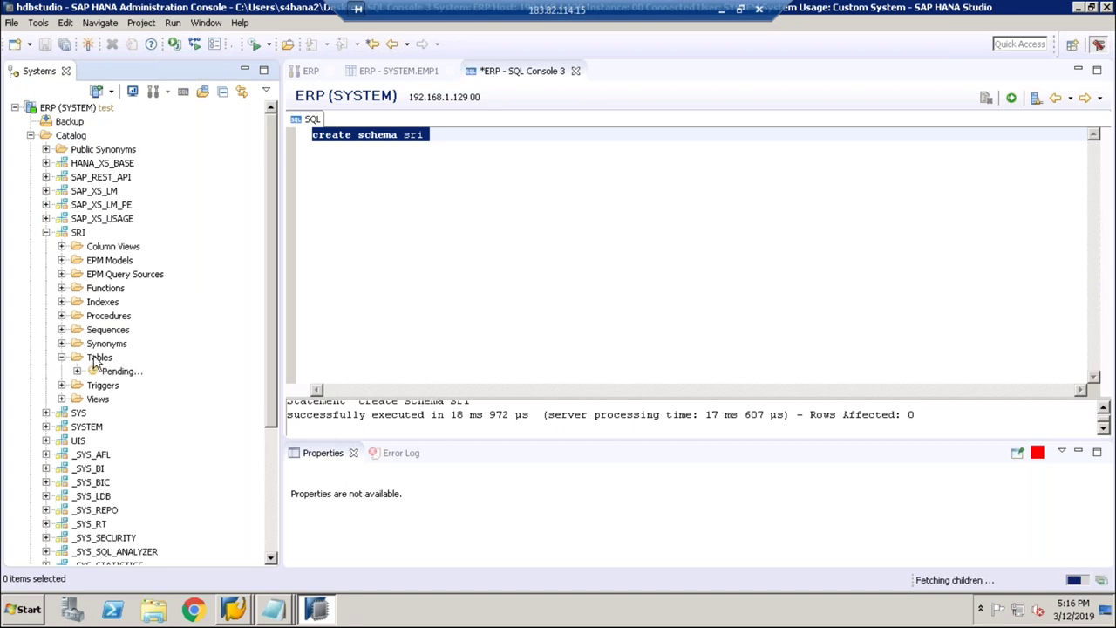
click(96, 362)
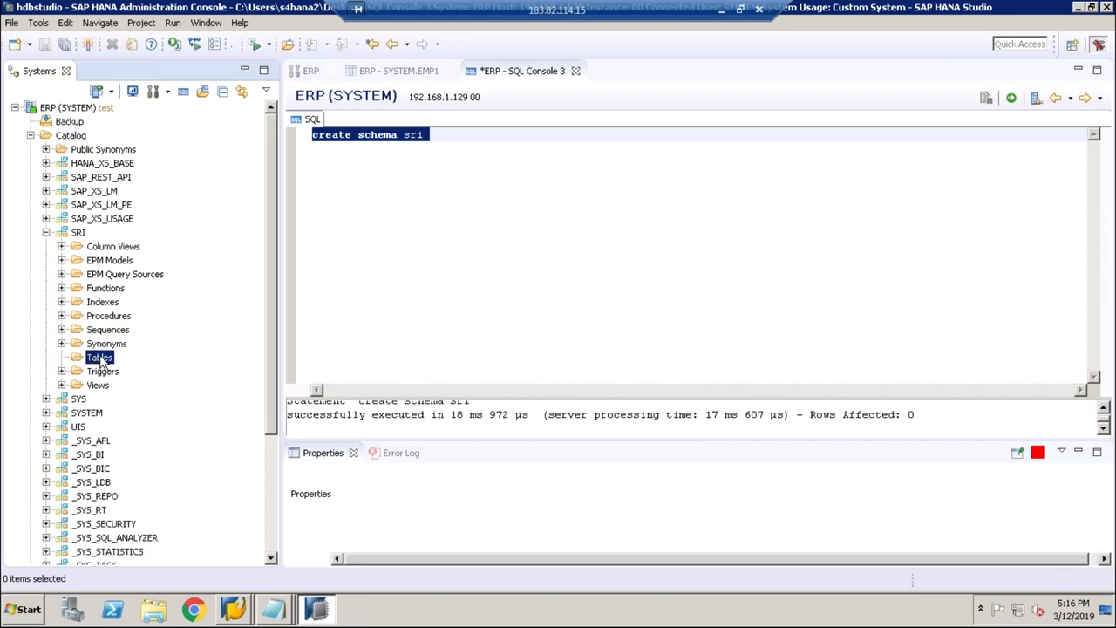
right_click(101, 361)
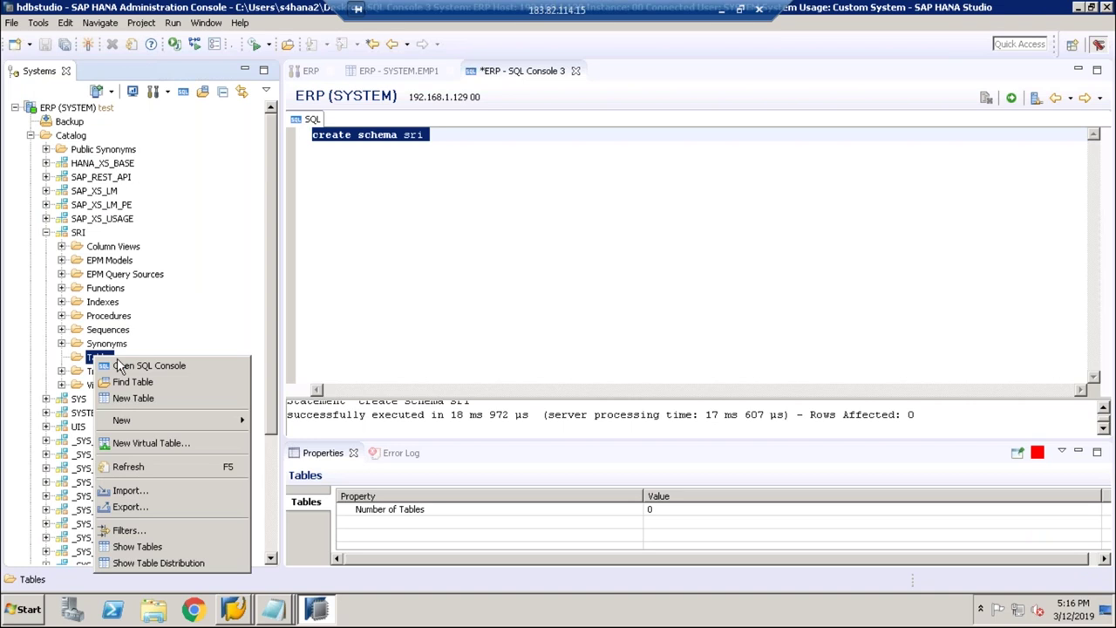
Step: Open a SQL console on SRI and run 'create table sri (empid int);'
click(123, 367)
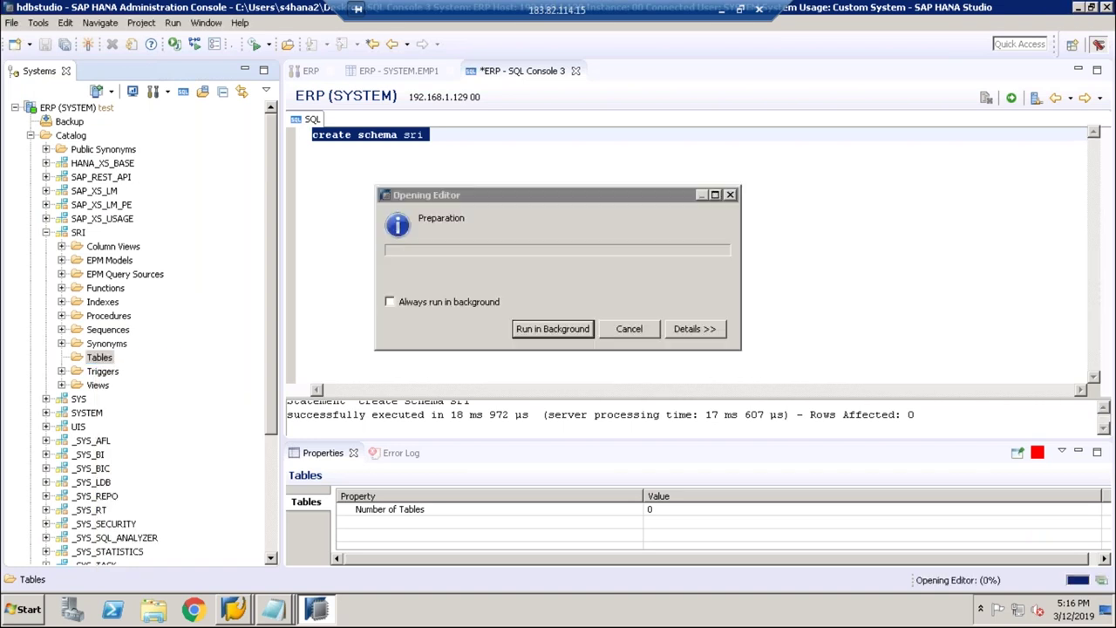
text(create )
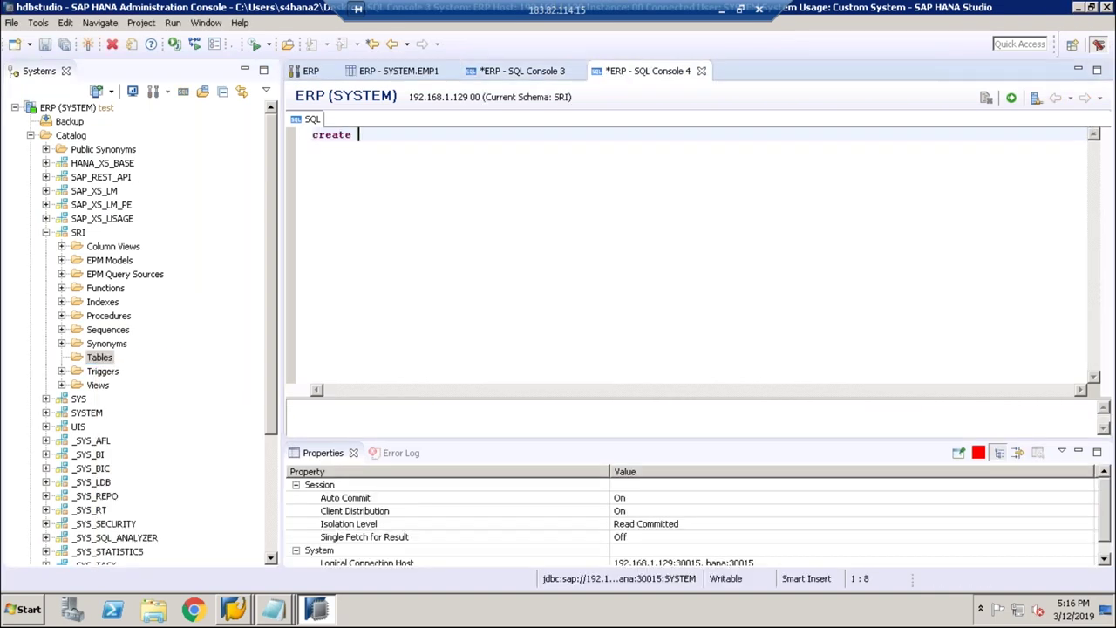
text(table)
key(BackSpace)
key(BackSpace)
text(e )
text(sri (emppid int )
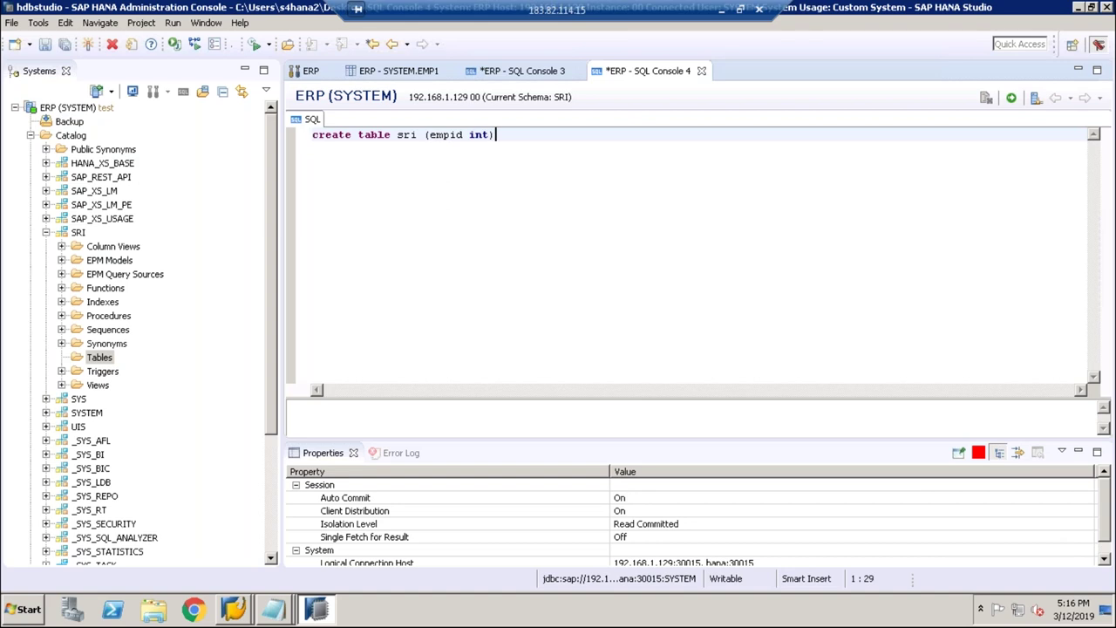
text(;)
drag(502, 135, 316, 135)
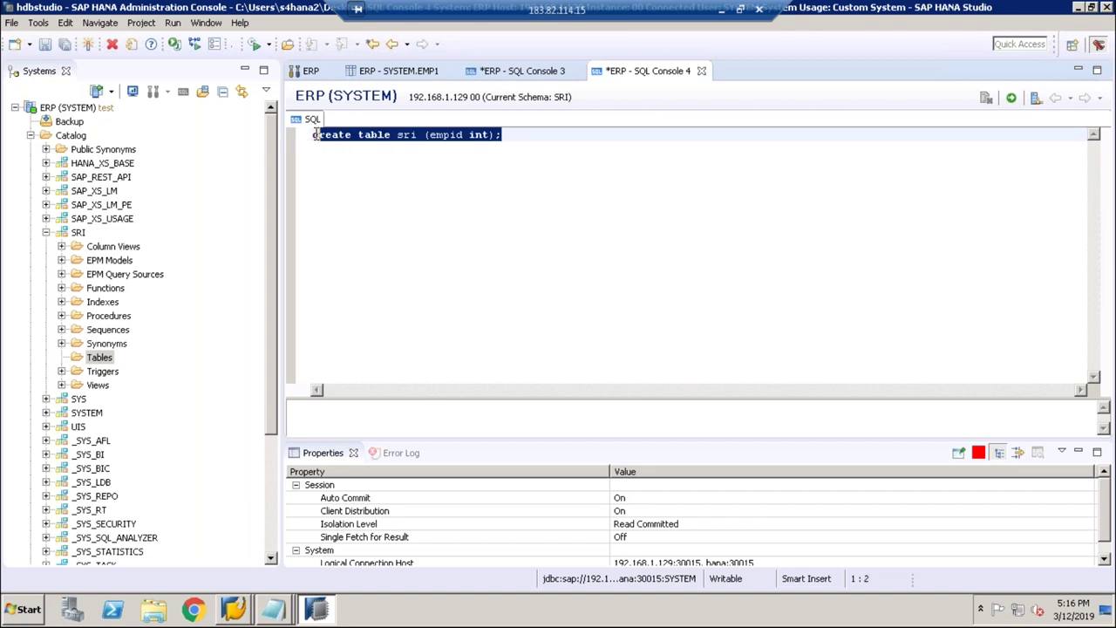
click(1012, 97)
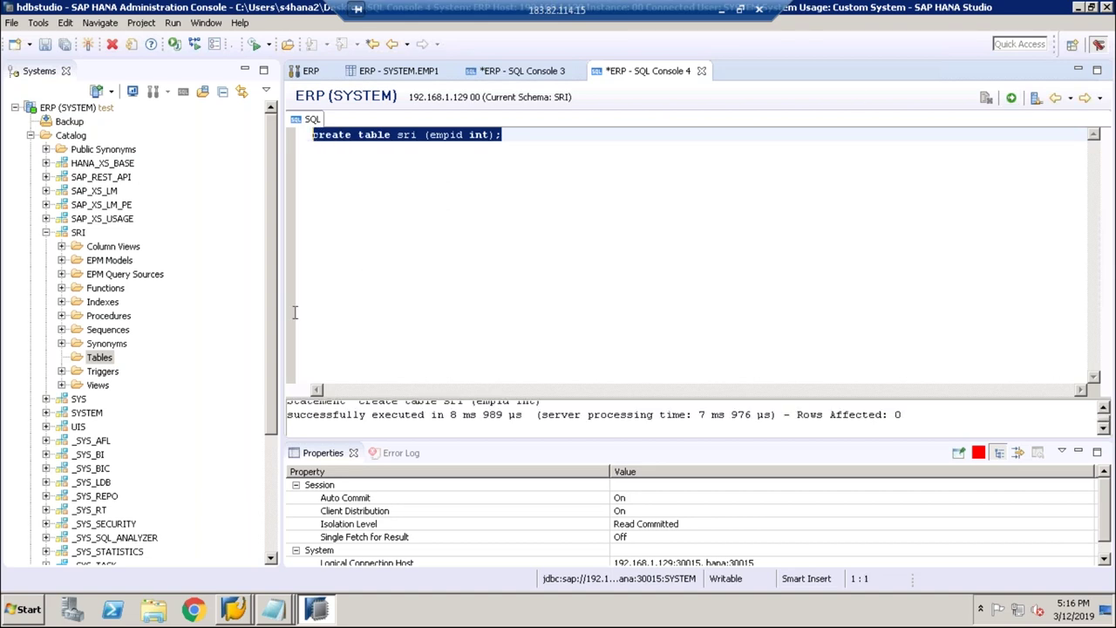
Step: Refresh SRI's Tables folder and select the new SRI table
click(98, 360)
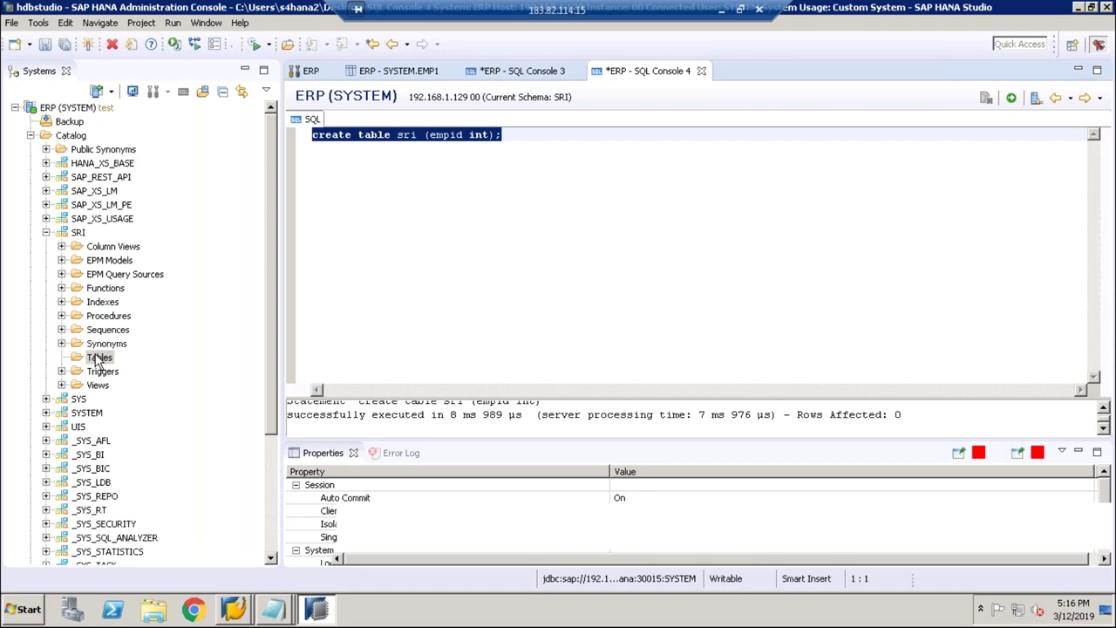
right_click(98, 360)
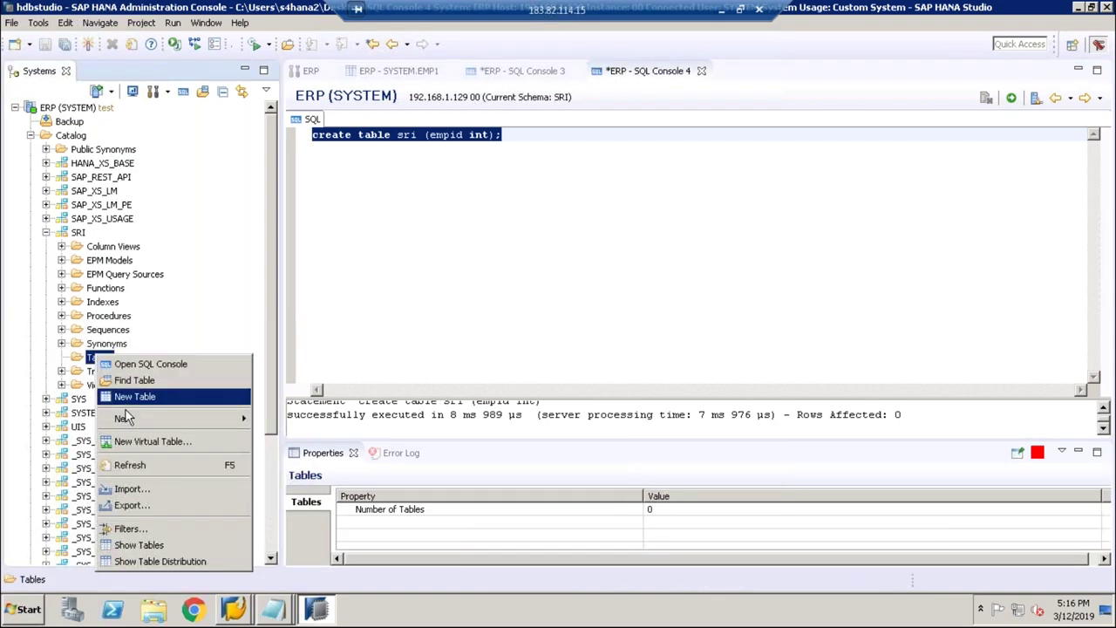
click(129, 465)
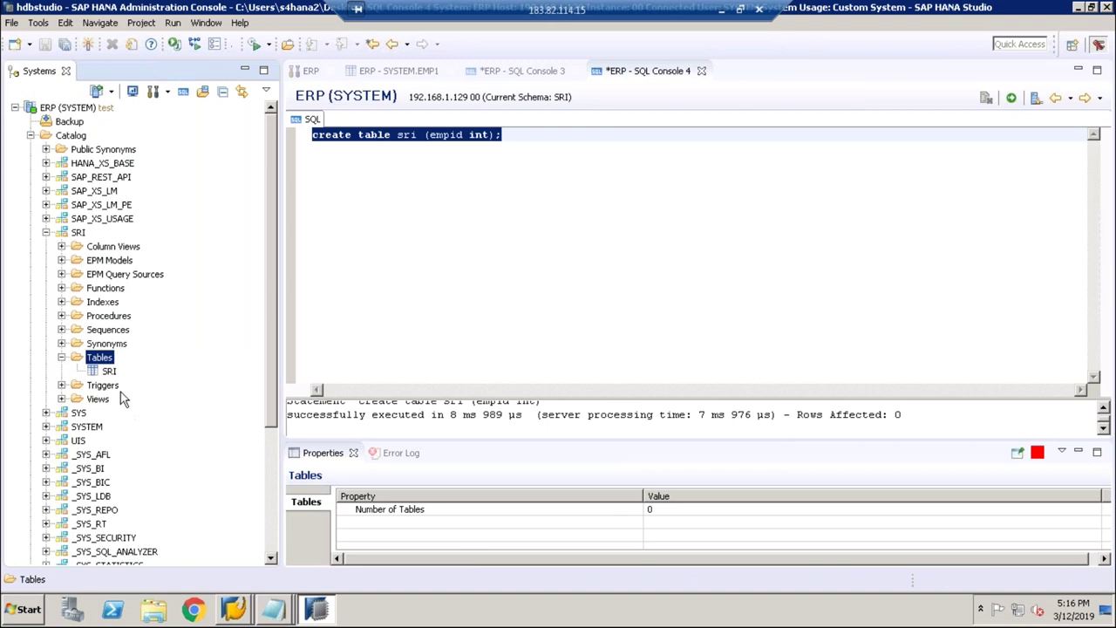
click(110, 372)
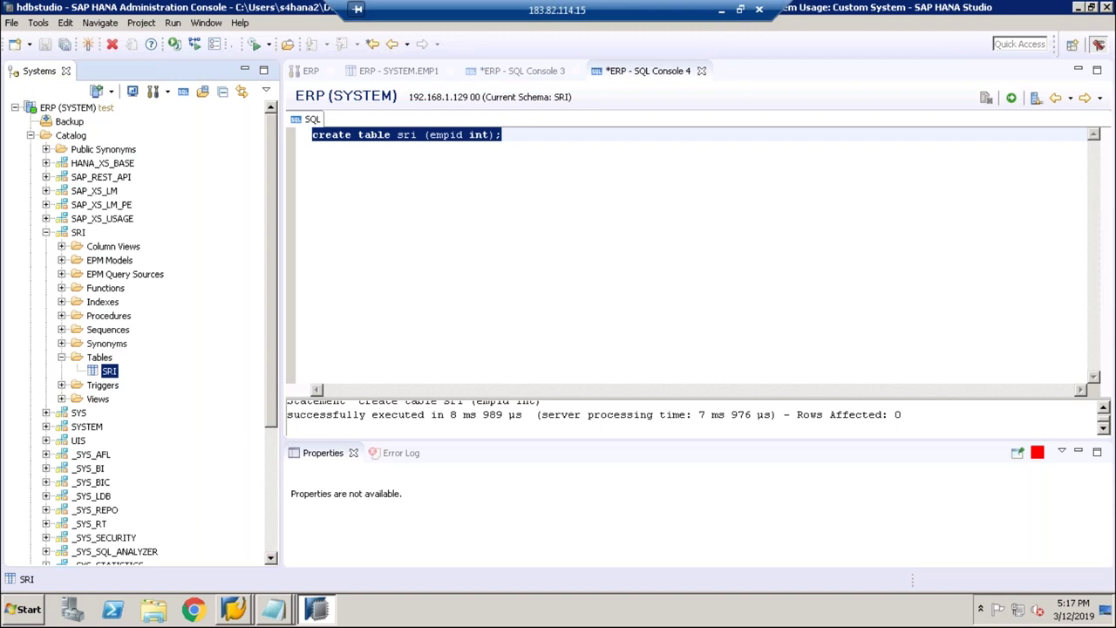
Step: Leave the remote HANA session, deselect the Notepad recap text, and bring up the Paint employee-table drawing
click(722, 13)
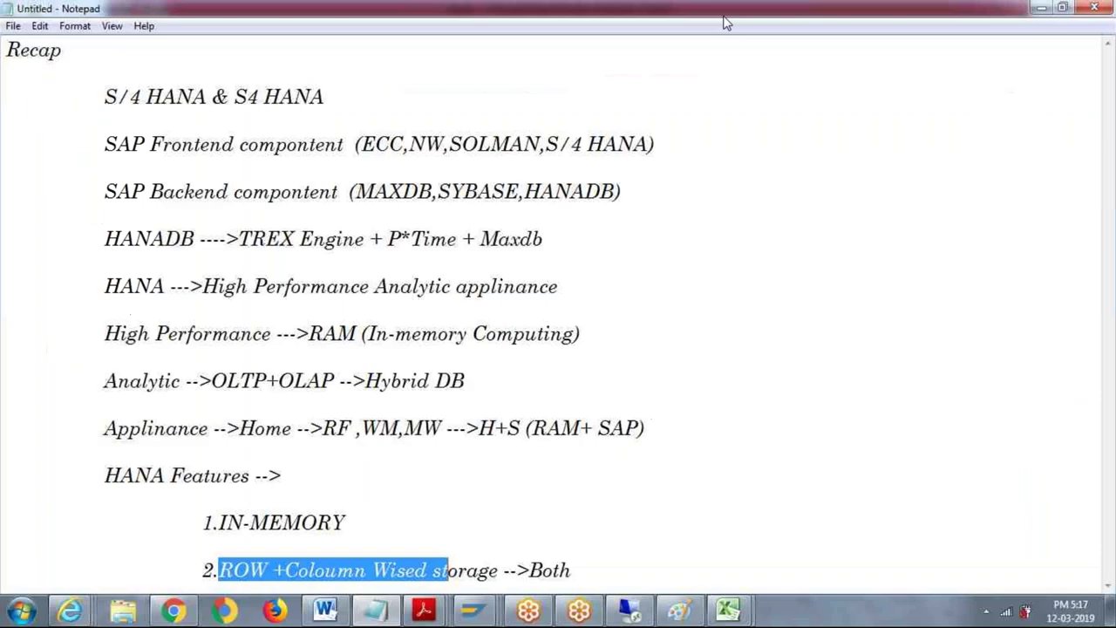
click(606, 575)
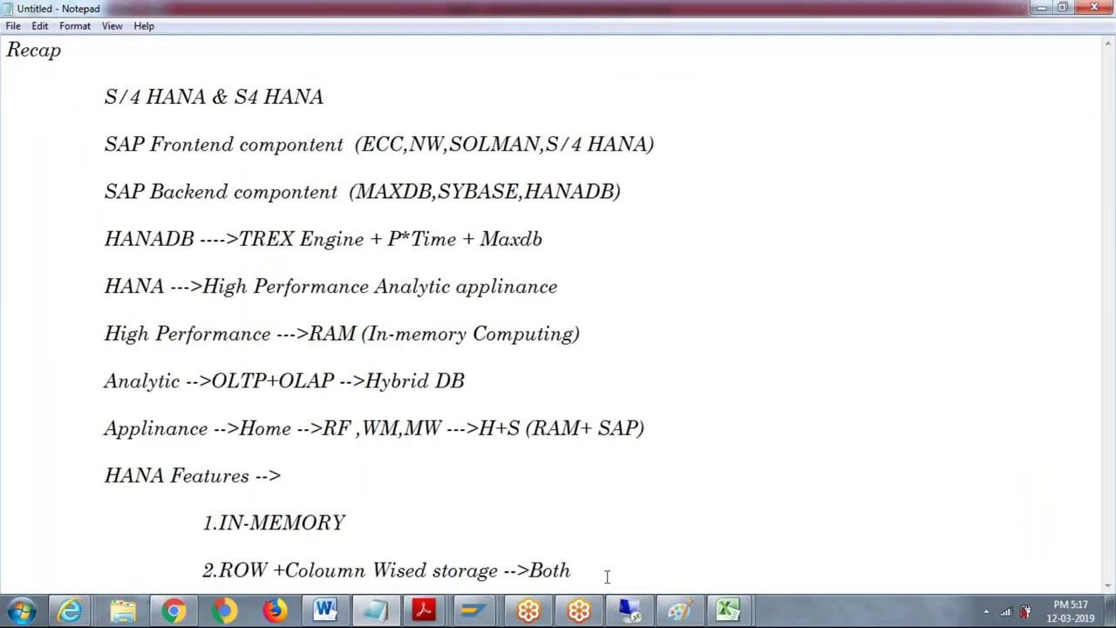
click(680, 611)
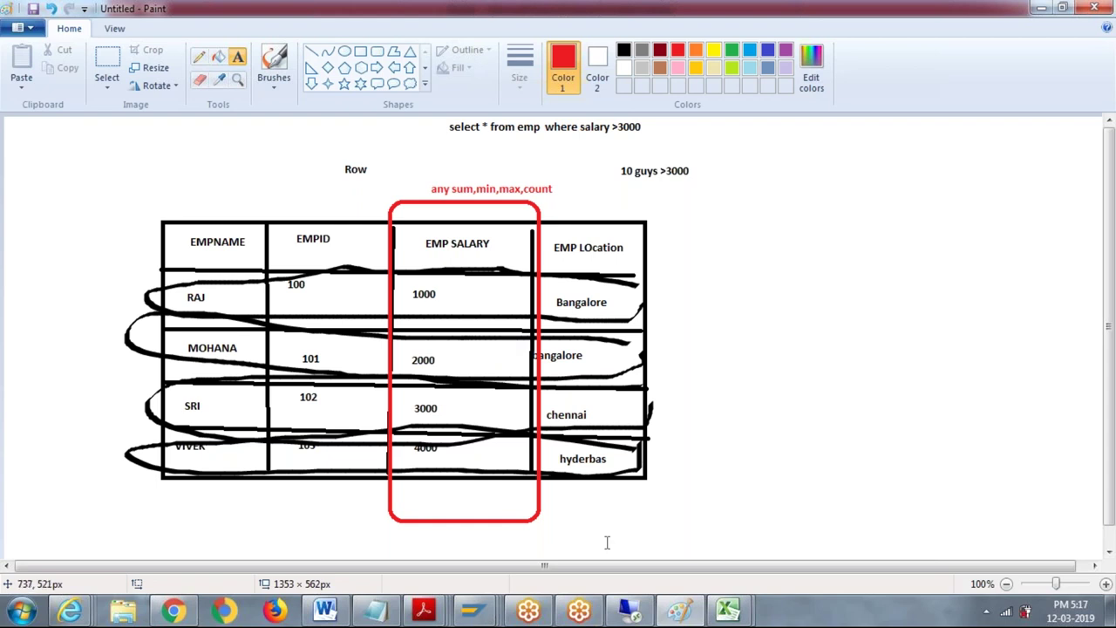
Step: Back in Paint, replace the employee table drawing with a new blank picture without saving it
click(643, 606)
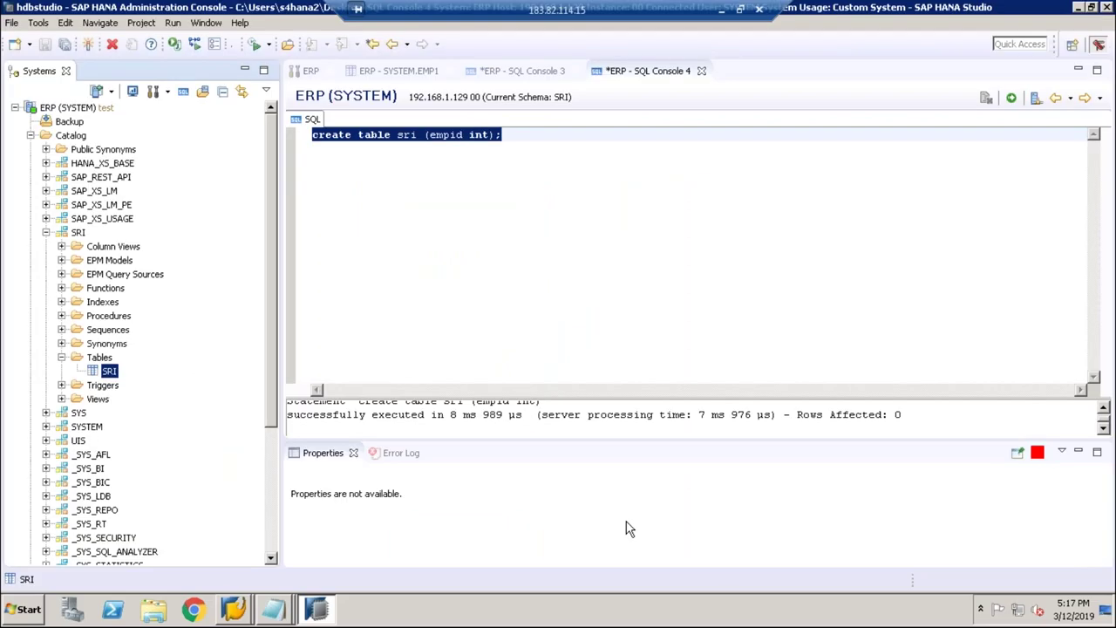
click(720, 9)
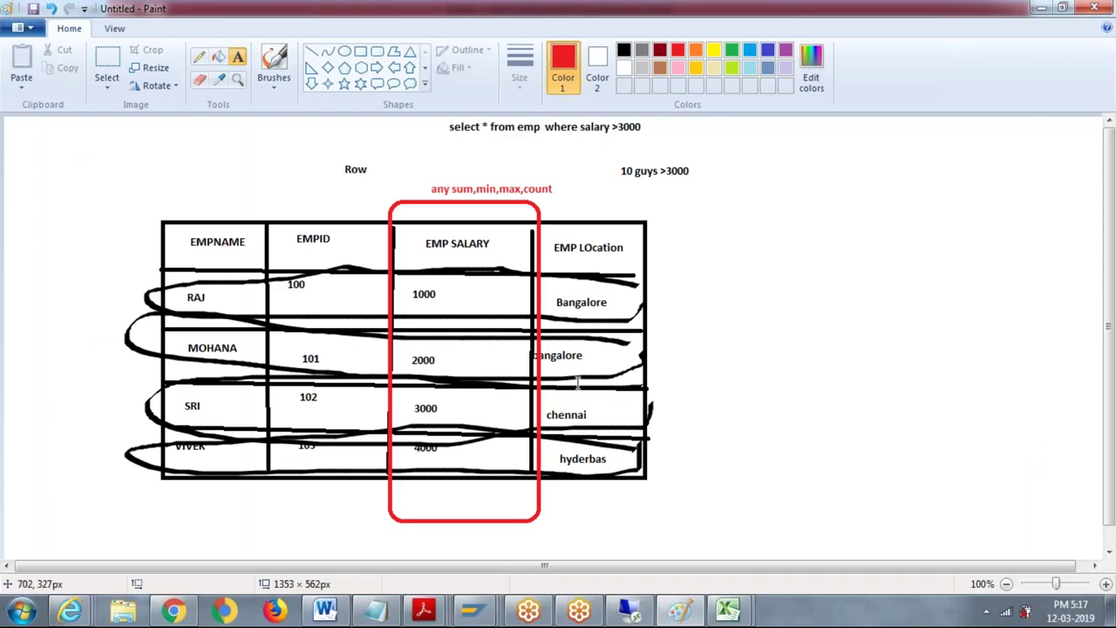
click(673, 500)
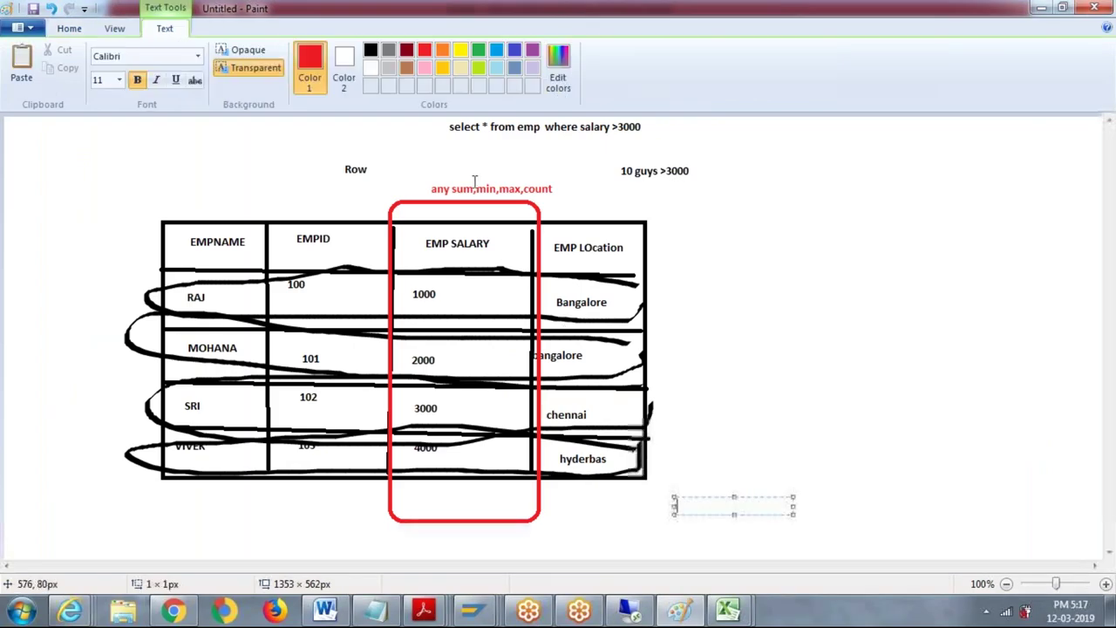
click(26, 28)
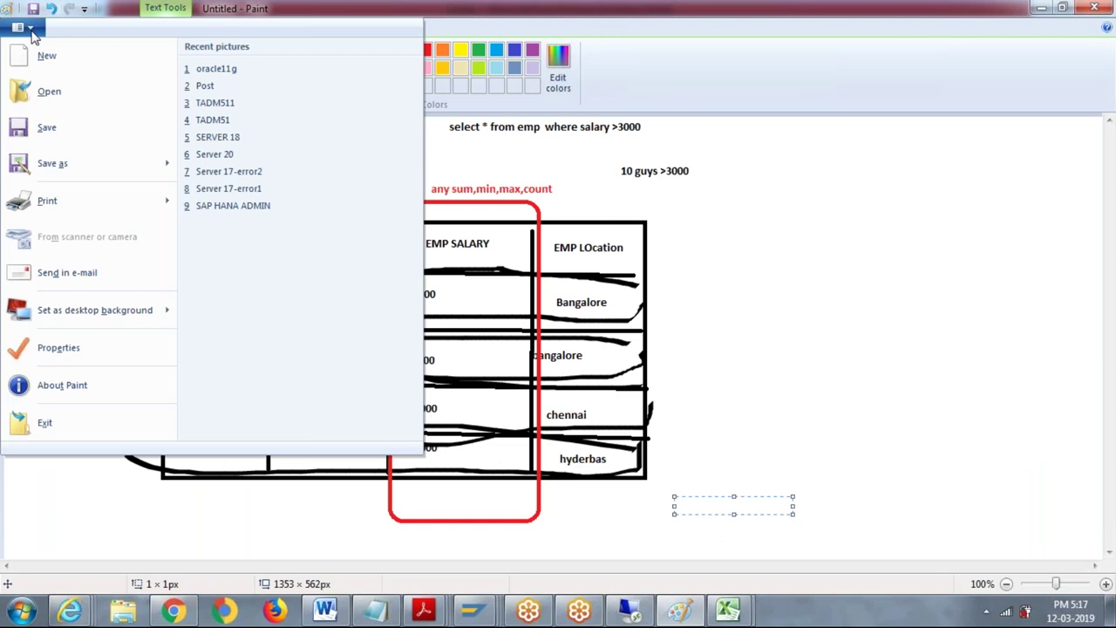
click(44, 56)
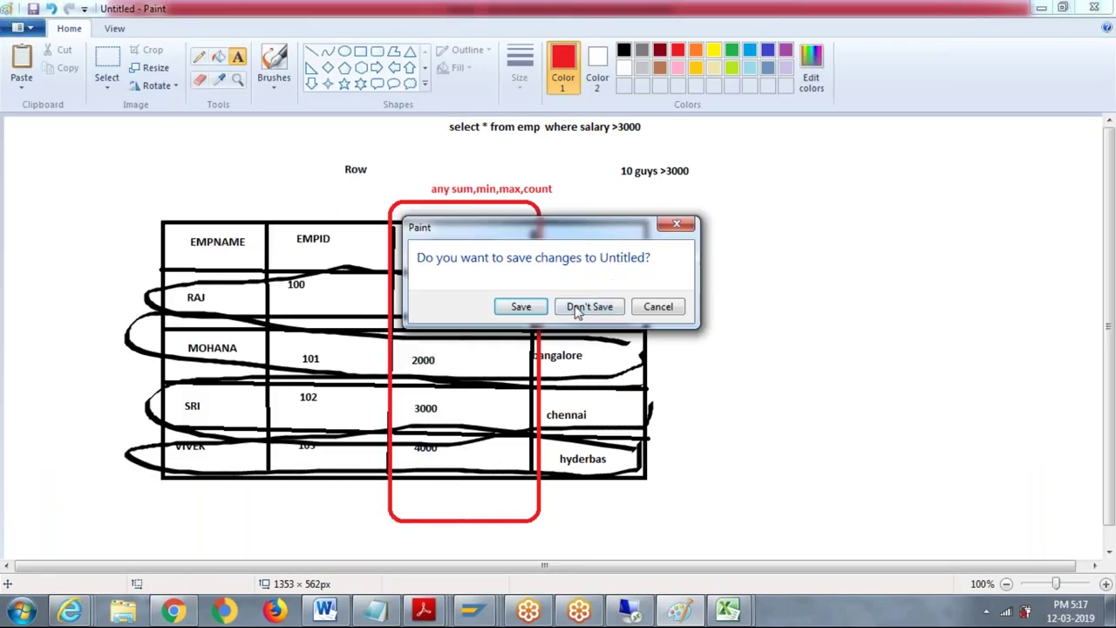
click(587, 305)
click(26, 28)
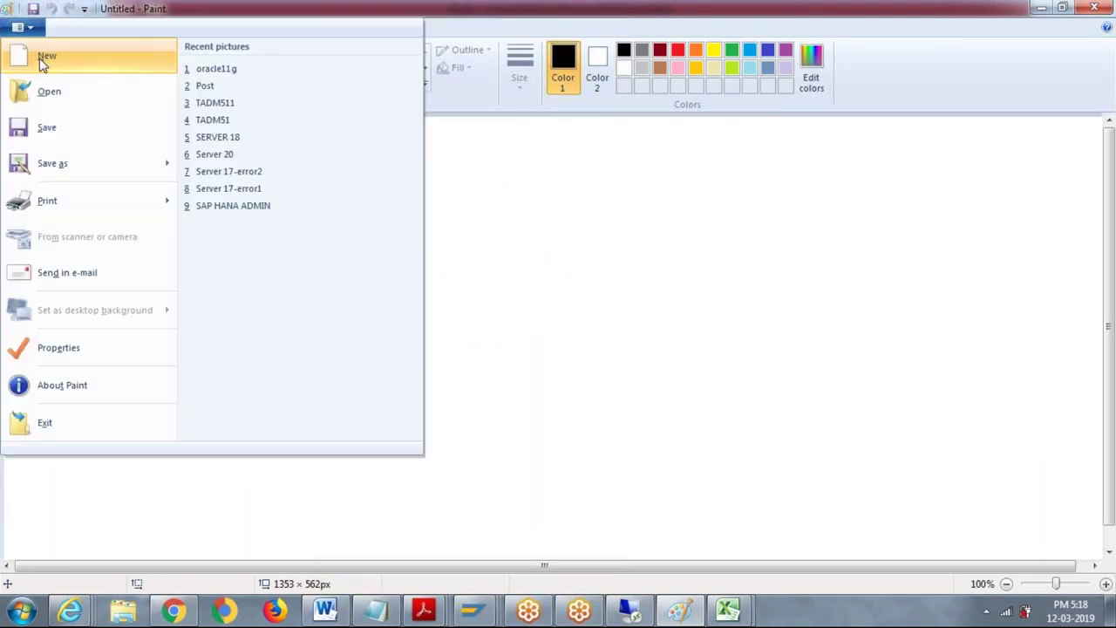
Step: Draw a tall rectangle, a smaller rectangle below it, and a rounded rectangle to its right
click(43, 57)
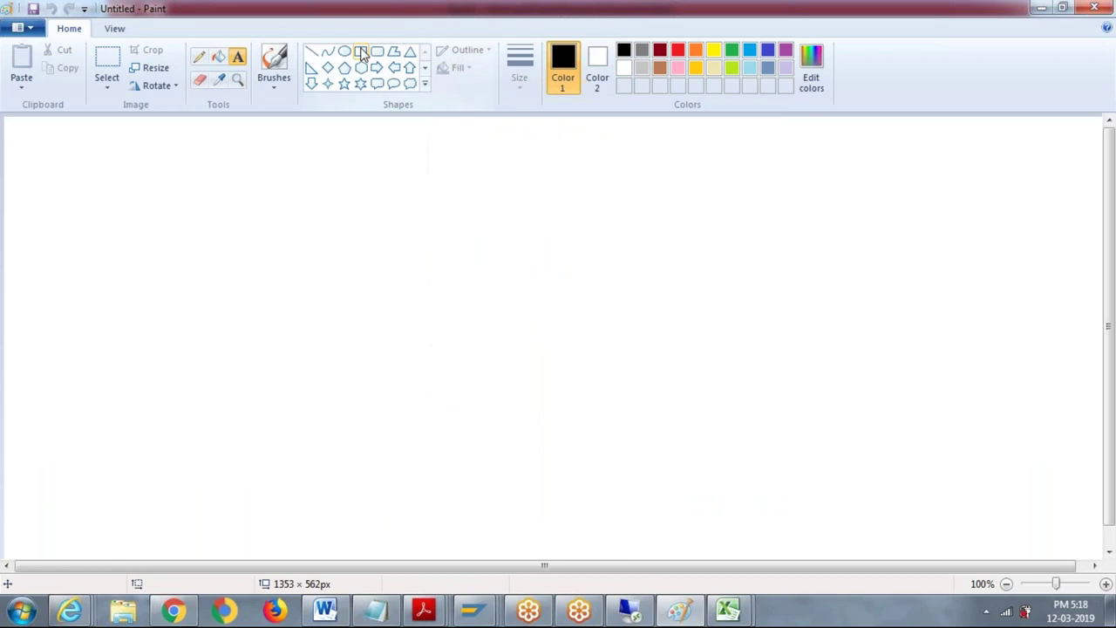
click(361, 53)
drag(175, 136, 350, 386)
drag(178, 423, 363, 537)
click(376, 52)
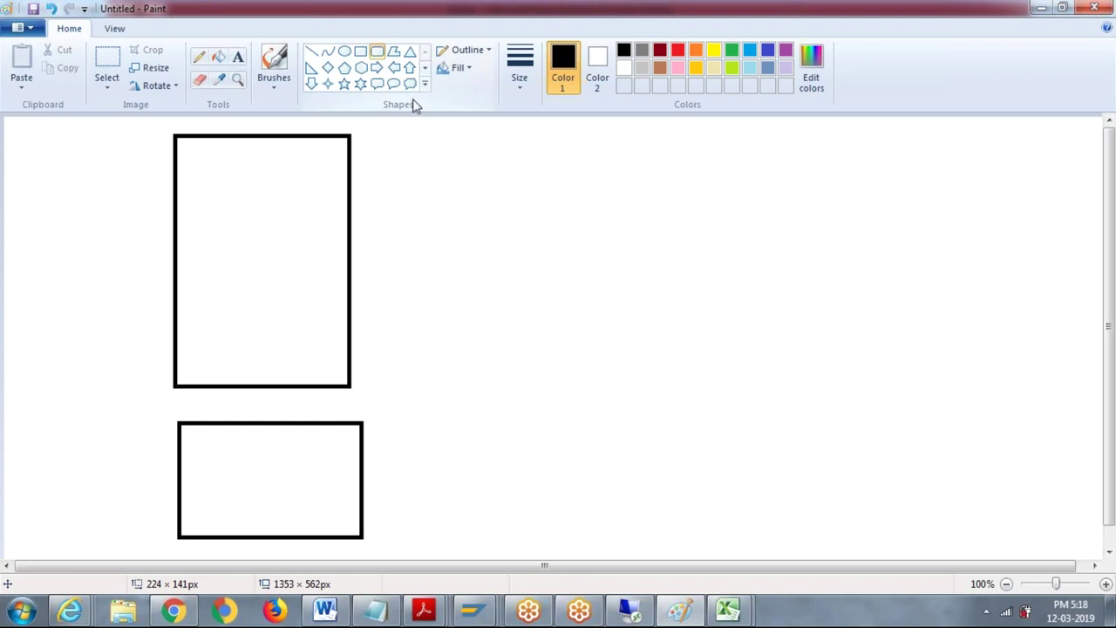
drag(505, 425, 693, 528)
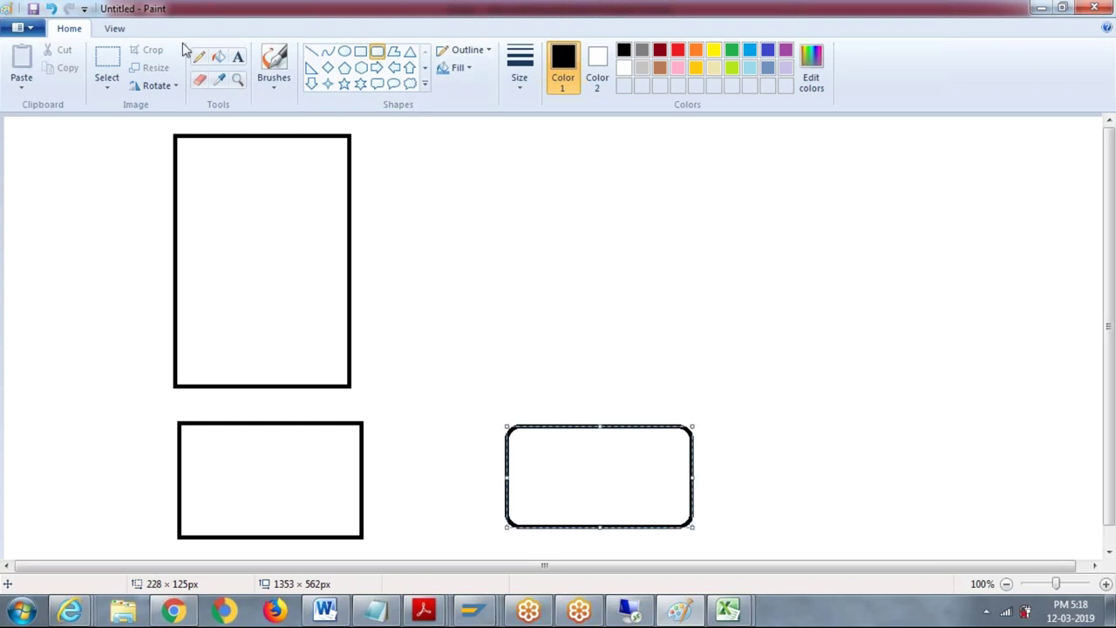
Step: Label the rounded box 'hana' and the lower rectangle 'oracle'
click(237, 58)
drag(550, 466, 669, 484)
text(hana)
drag(240, 447, 358, 470)
text(oracle)
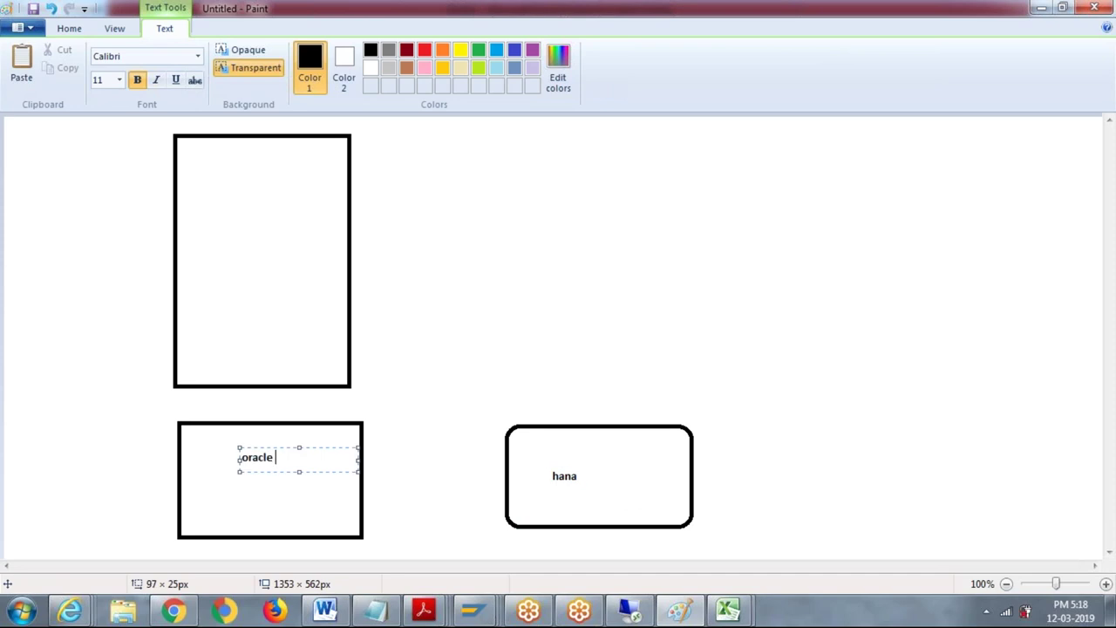
click(406, 473)
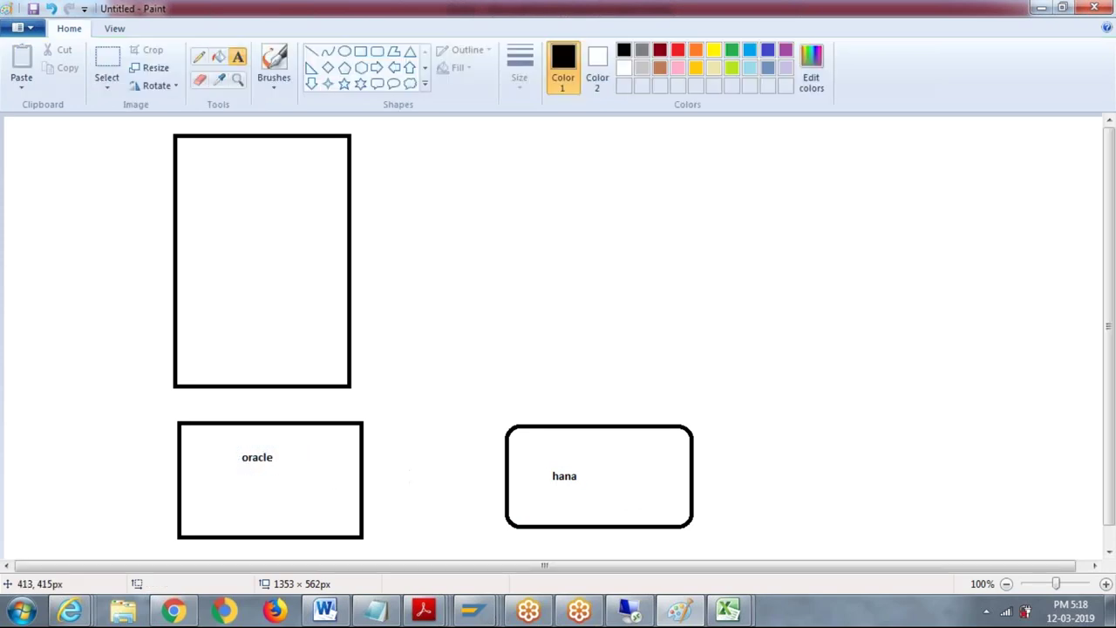
Step: Select the calligraphy brush from the brush styles
click(264, 85)
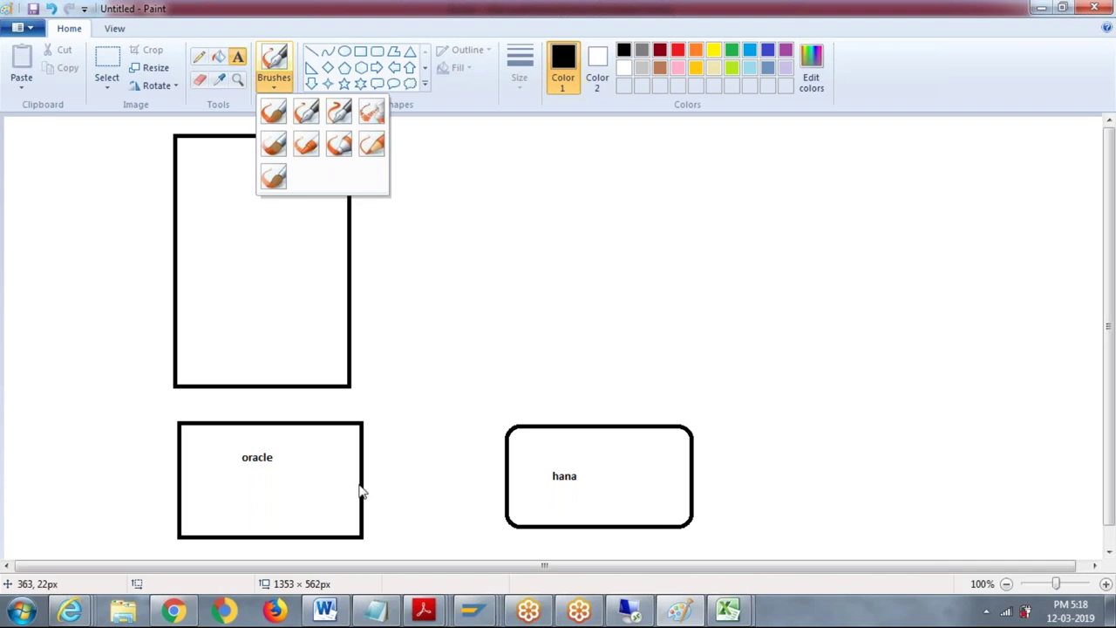
click(274, 80)
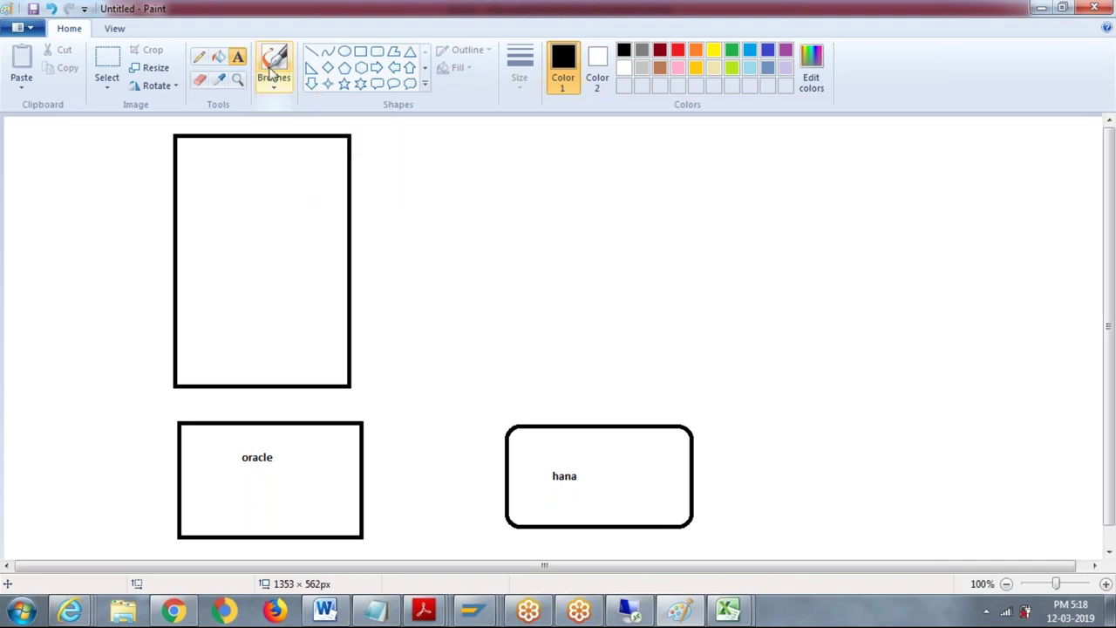
click(274, 82)
click(307, 109)
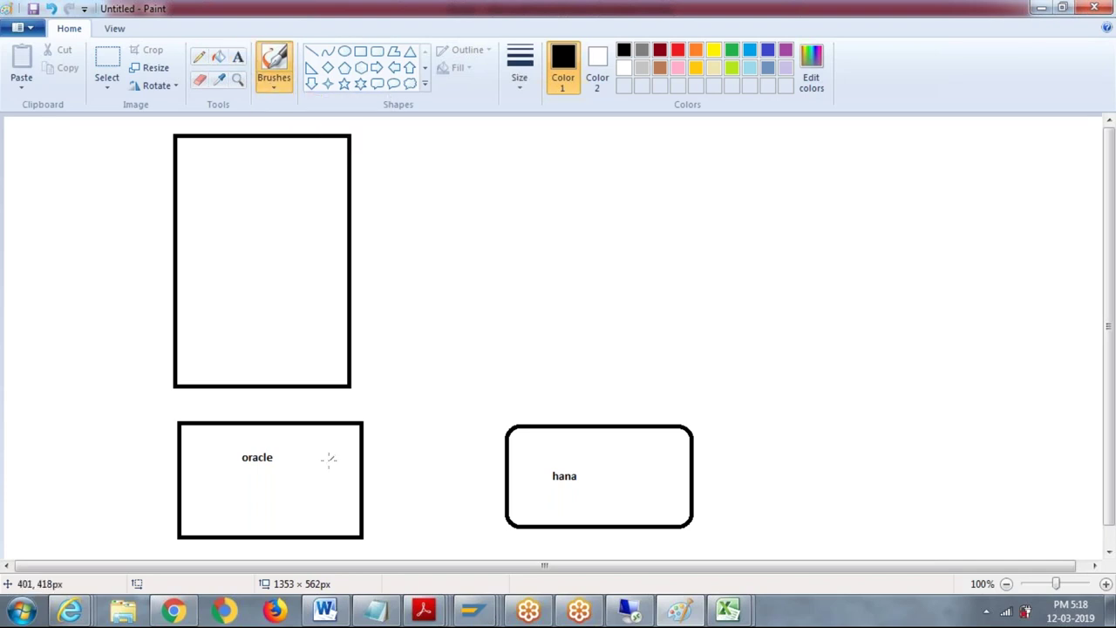